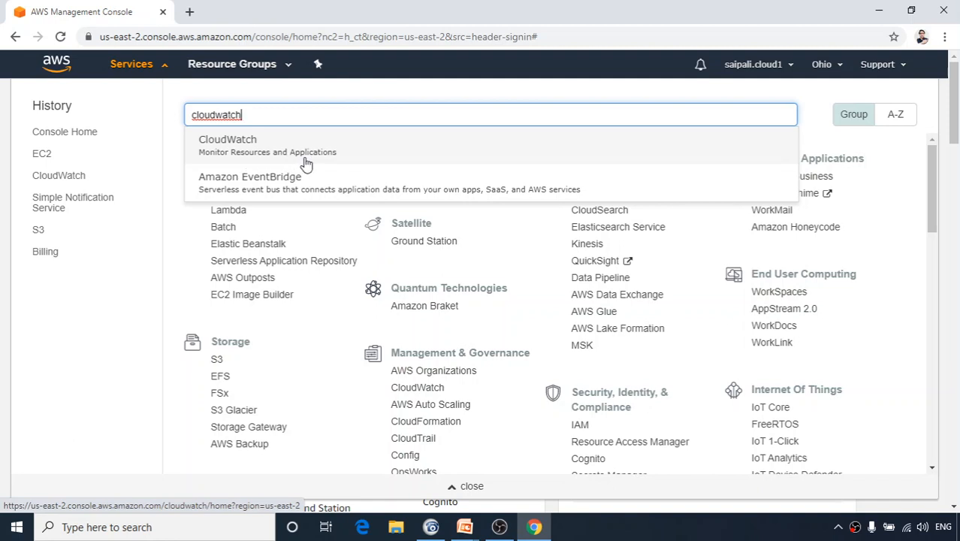
Open CloudWatch from the search suggestions and review its Overview of alarms by service.
click(243, 139)
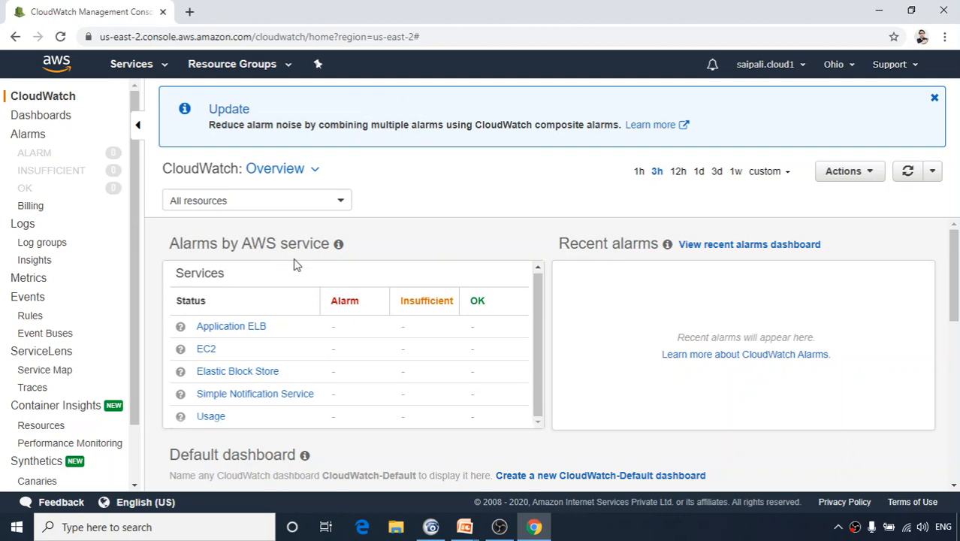
scroll(294, 269, down, 3)
scroll(291, 276, up, 3)
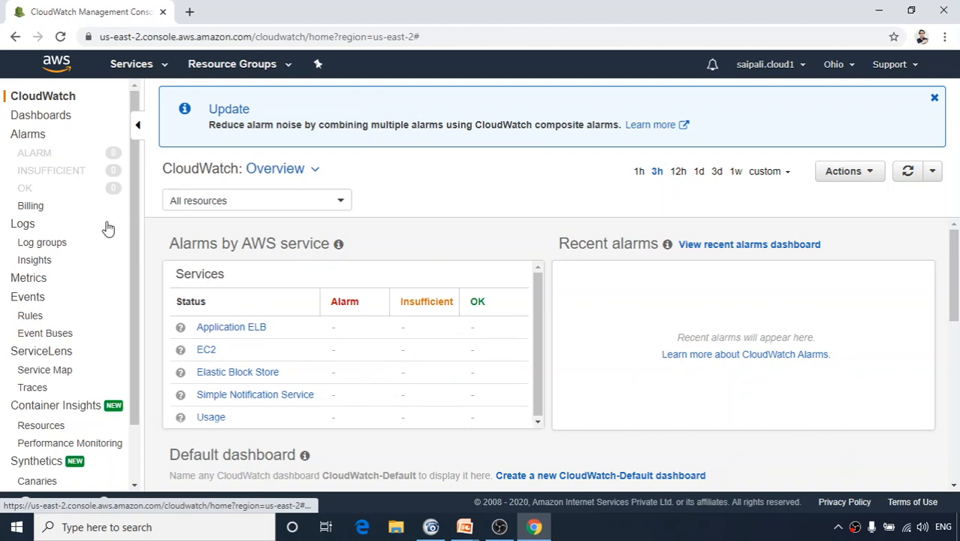
Go to the EC2 Instances list in Ohio and start launching a new instance.
click(132, 65)
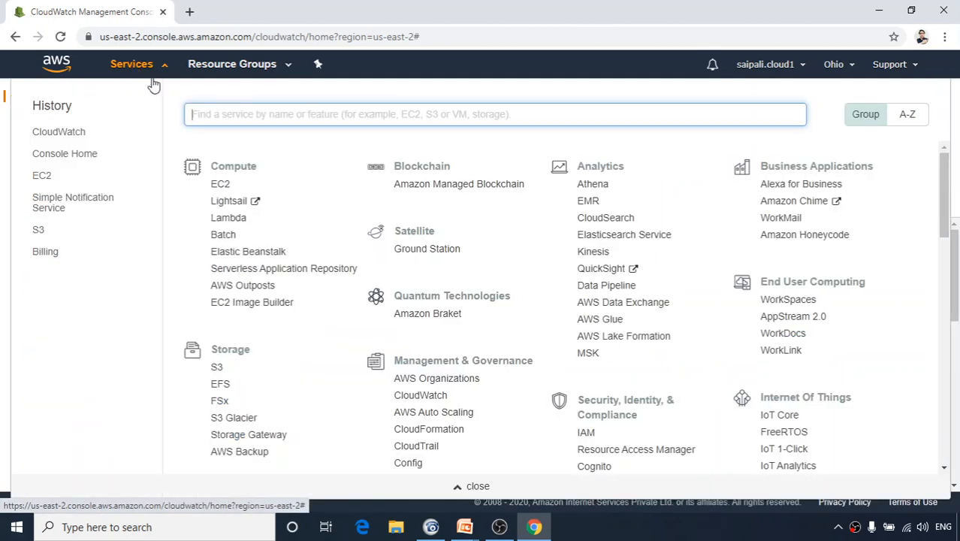
click(220, 185)
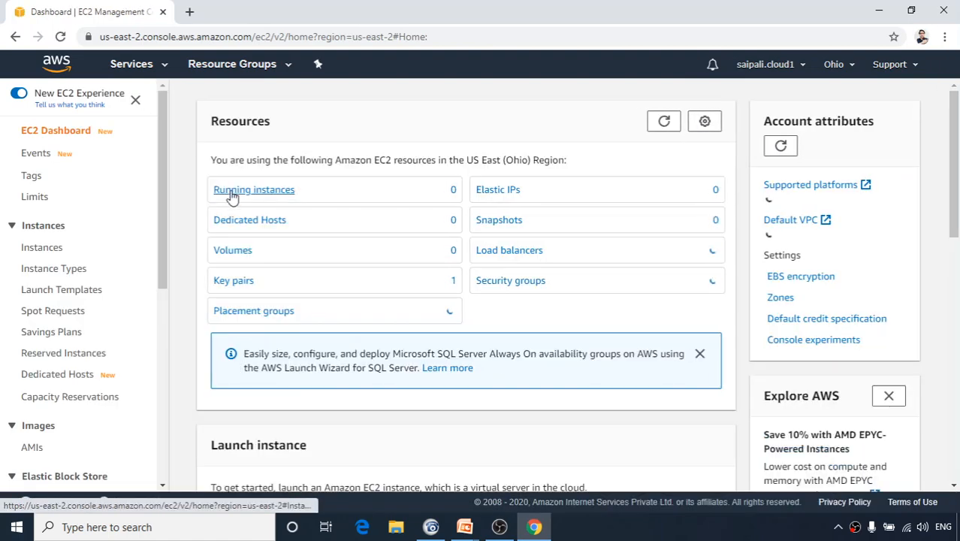
click(51, 254)
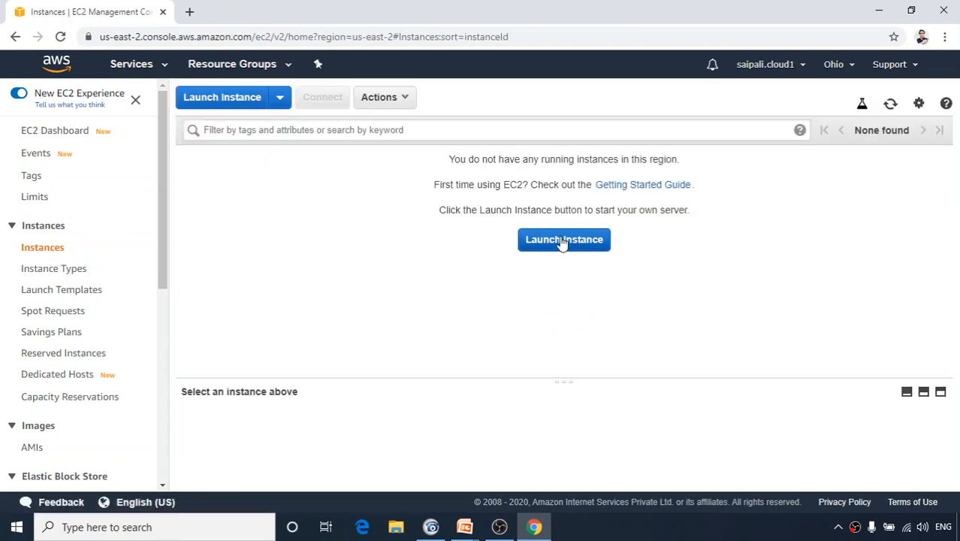
click(562, 241)
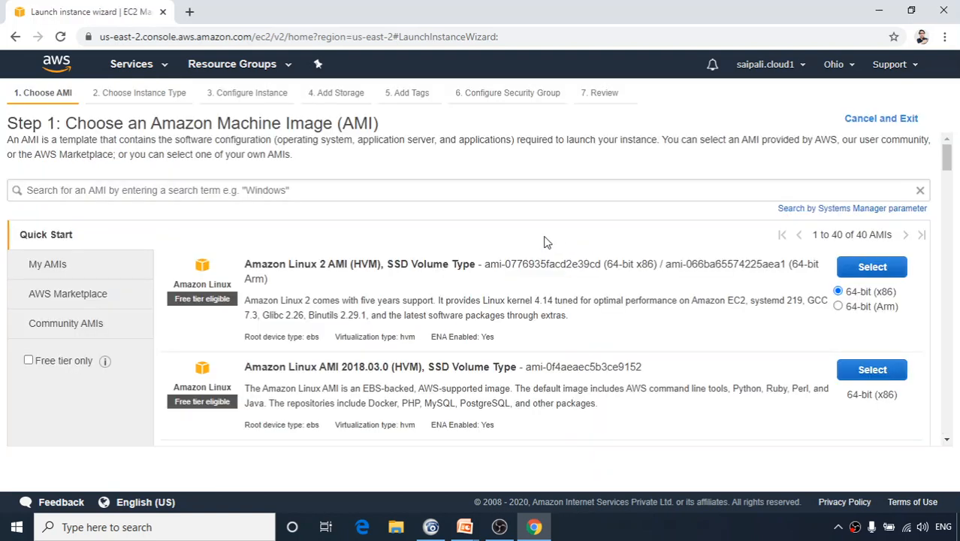
Back out of the Amazon Linux 2 image choice and restart the launch wizard.
click(871, 268)
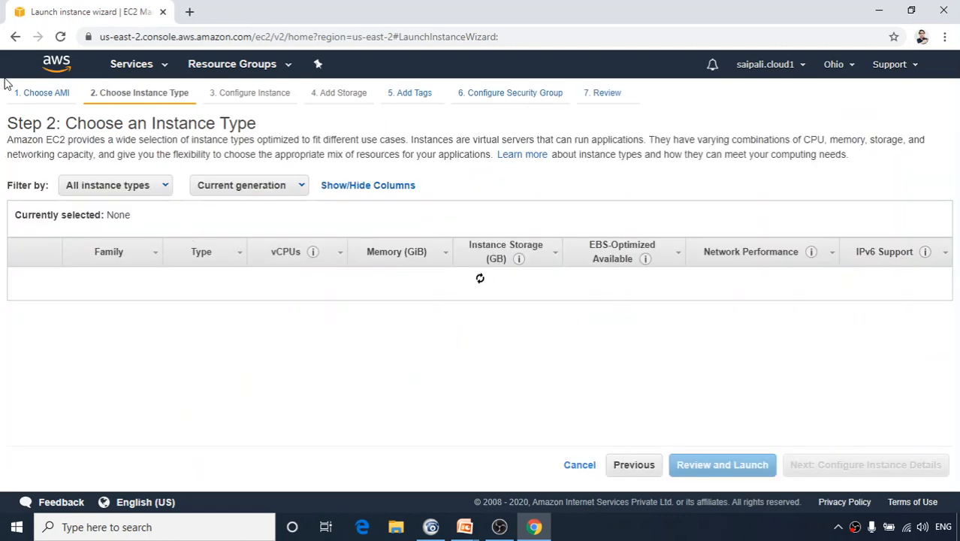
click(14, 38)
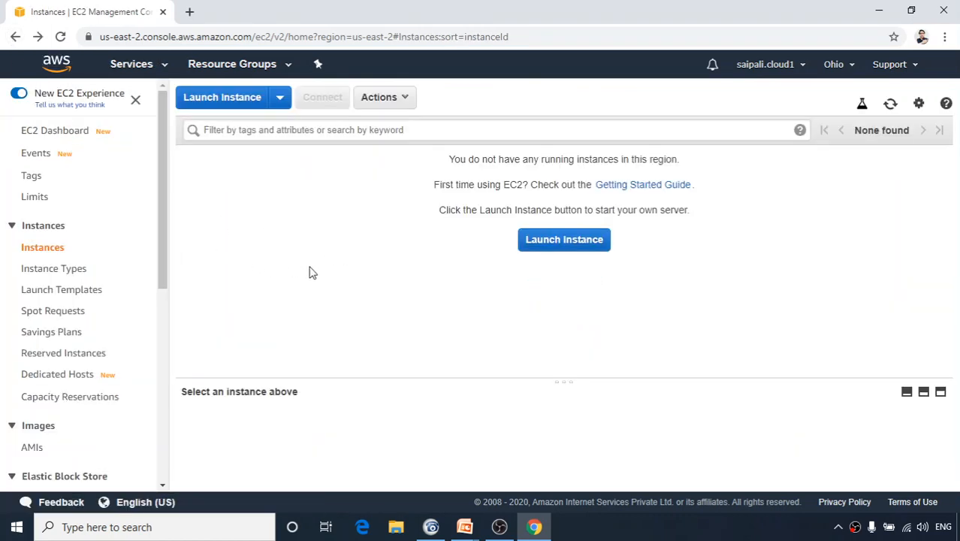
click(552, 248)
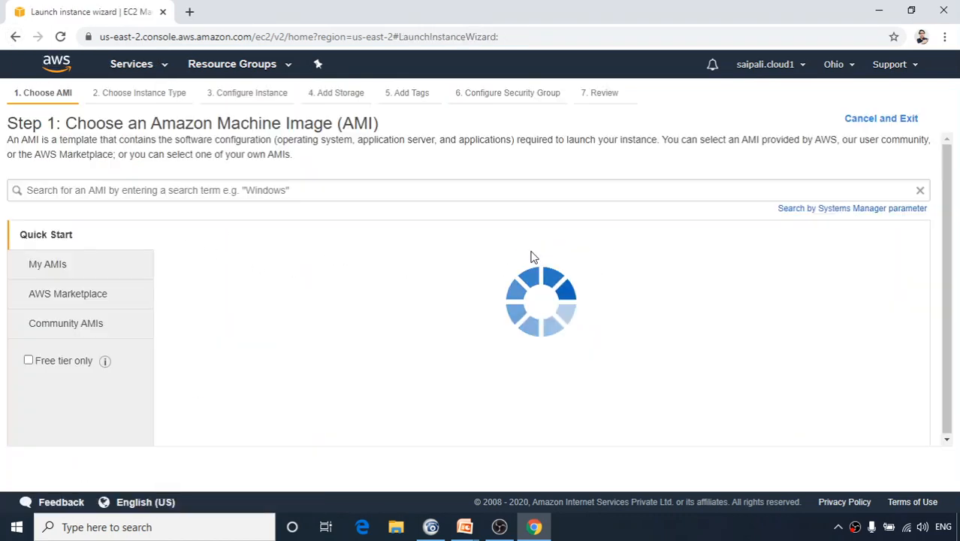
Select Microsoft Windows Server 2016 Base, keep t2.micro, and continue to instance details.
scroll(428, 308, down, 6)
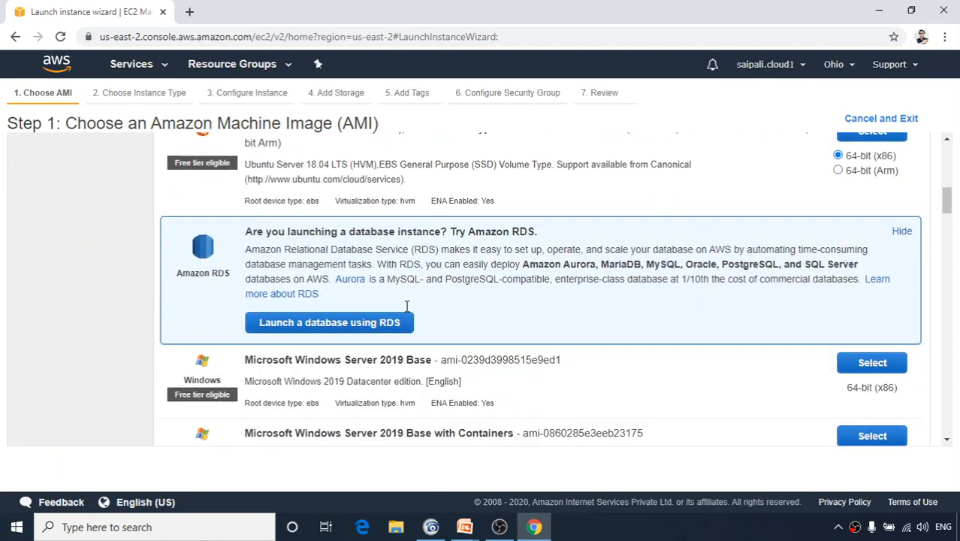
scroll(407, 306, down, 4)
scroll(392, 305, up, 2)
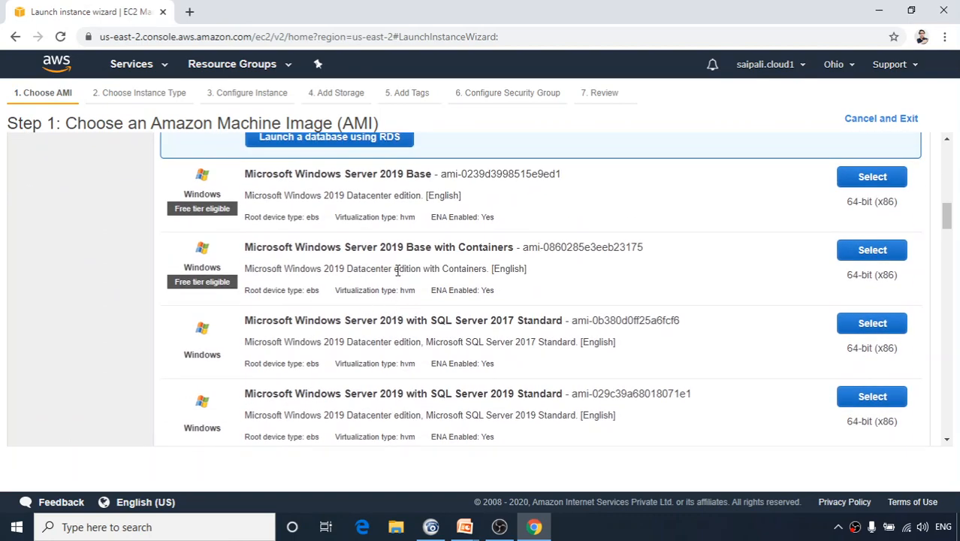
scroll(378, 388, down, 2)
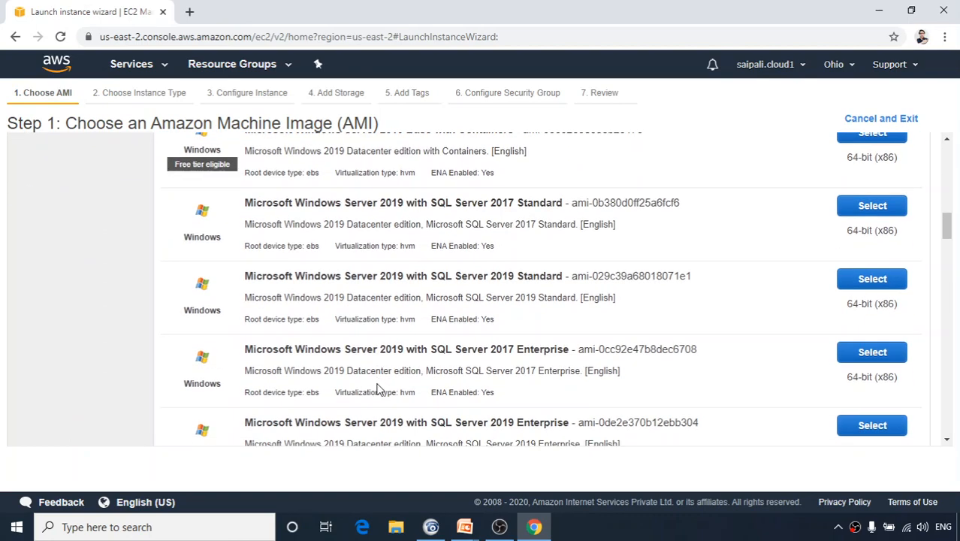
scroll(372, 368, up, 3)
scroll(419, 338, down, 3)
scroll(384, 322, up, 2)
scroll(351, 268, down, 5)
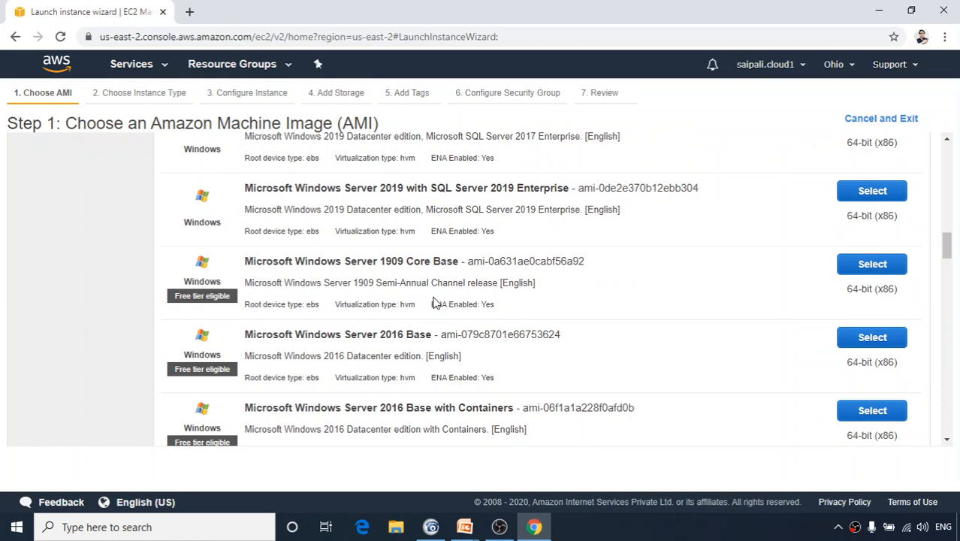
click(849, 345)
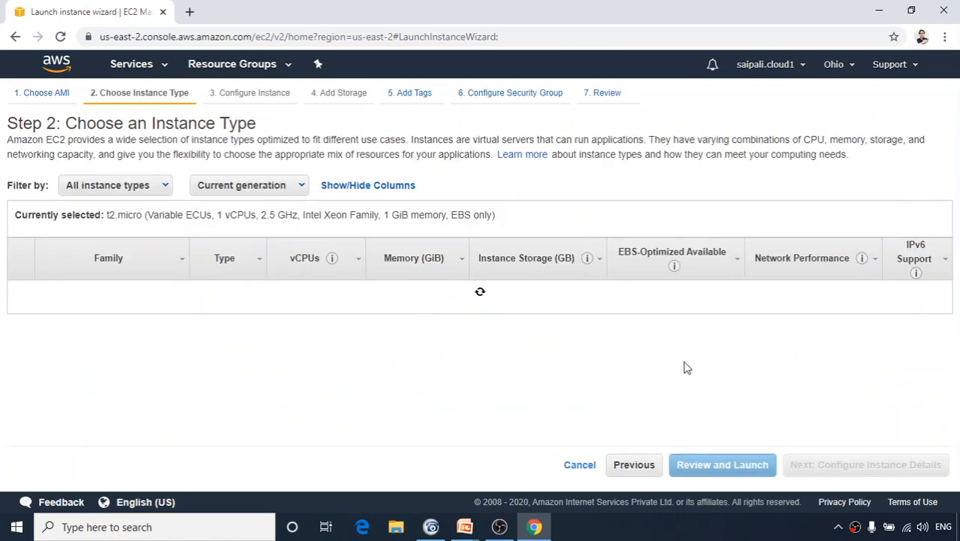
click(818, 470)
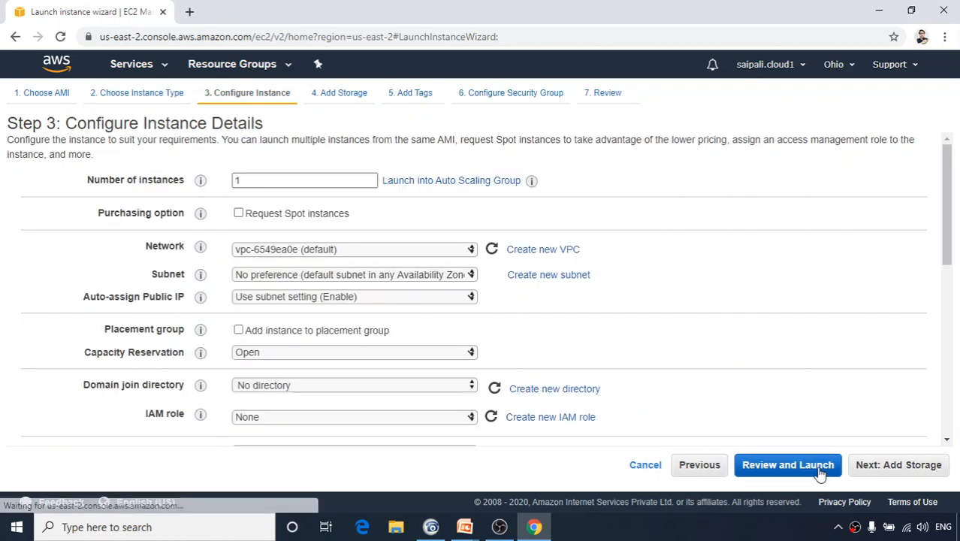
Accept the default instance details, storage and tags to reach the security group settings.
scroll(388, 406, down, 3)
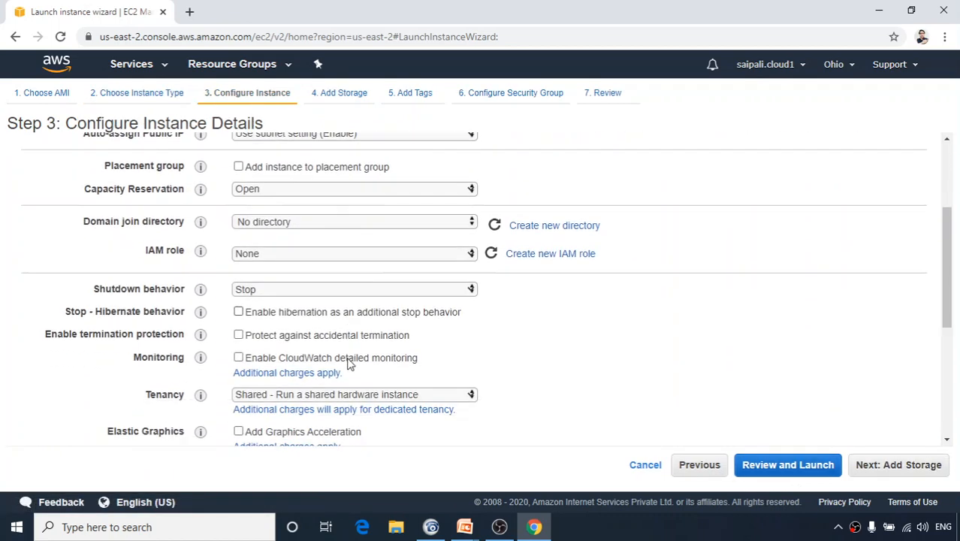
scroll(347, 363, down, 3)
scroll(483, 404, down, 2)
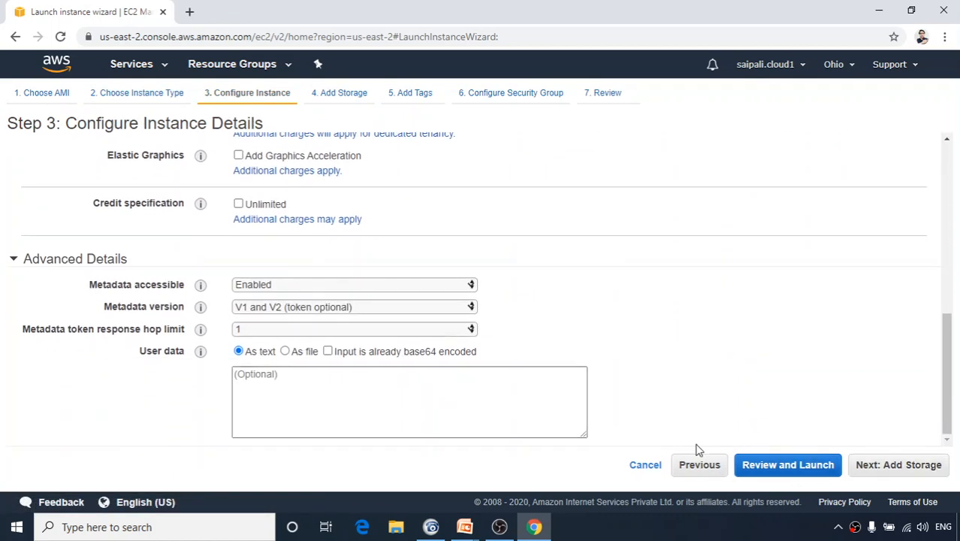
click(898, 466)
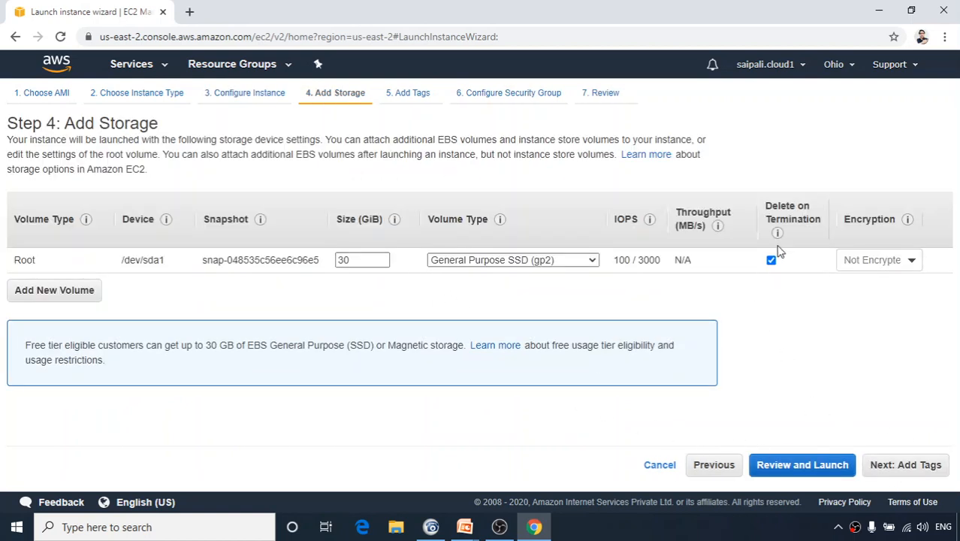
click(900, 466)
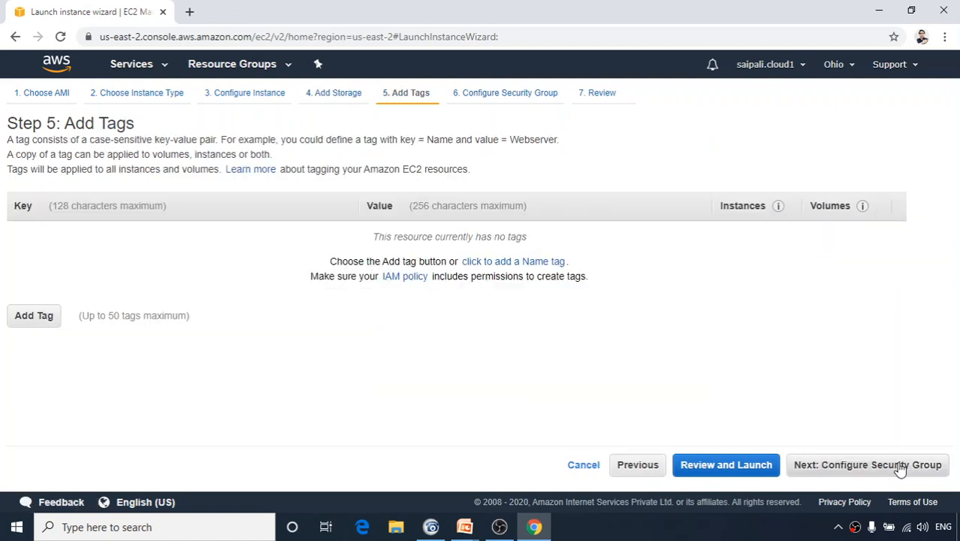
click(858, 464)
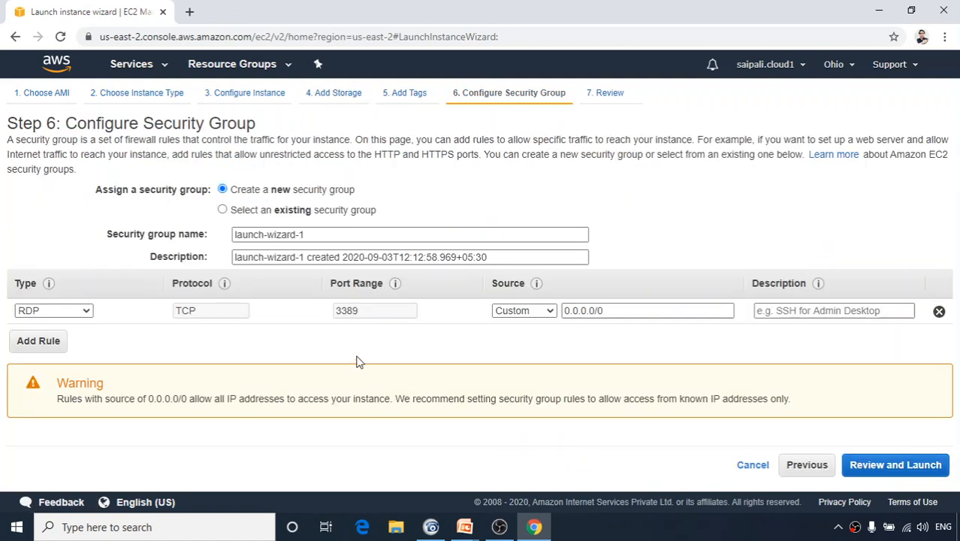
Name the security group WSG01, describe it as 'Windows Security Group 01', and review.
drag(348, 238, 106, 258)
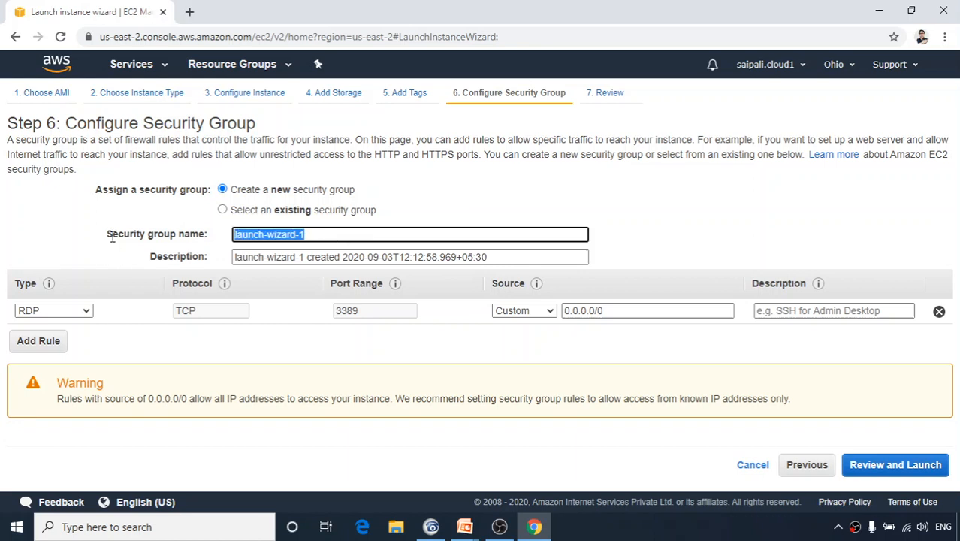
text(WSG01)
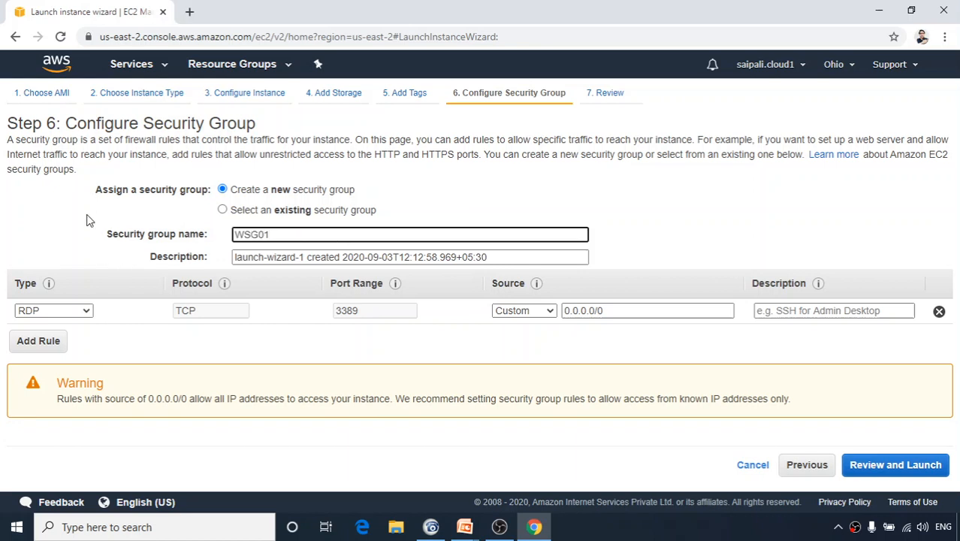
drag(521, 255, 1, 256)
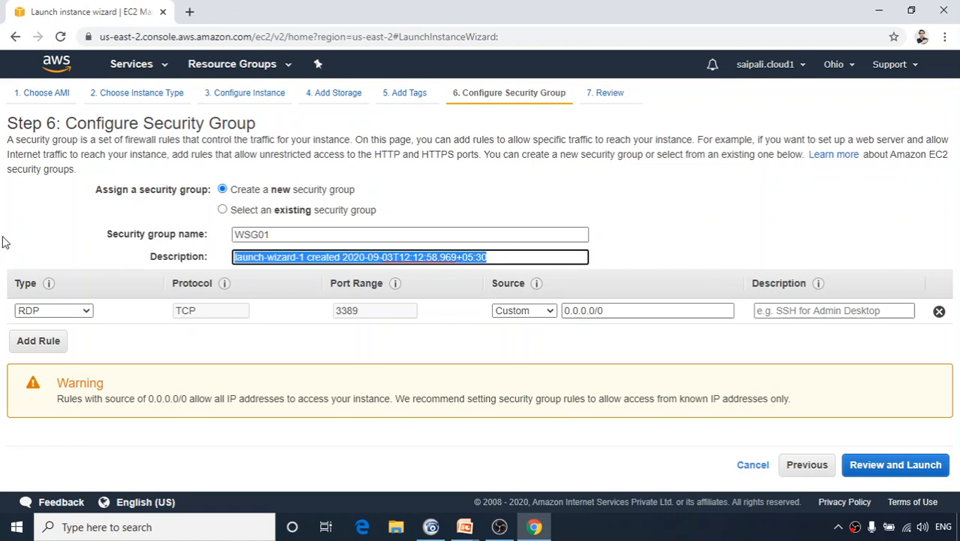
text(Windows Security Group 01)
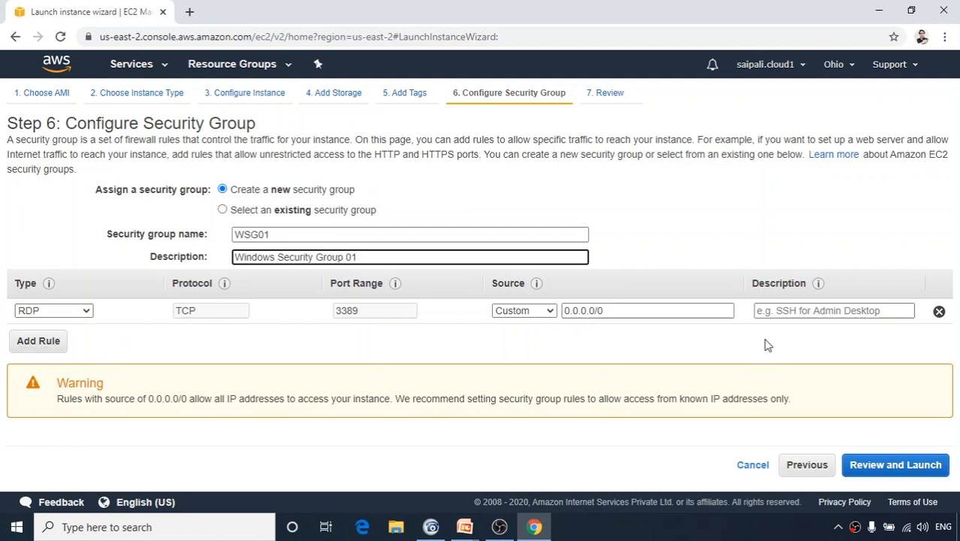
click(899, 476)
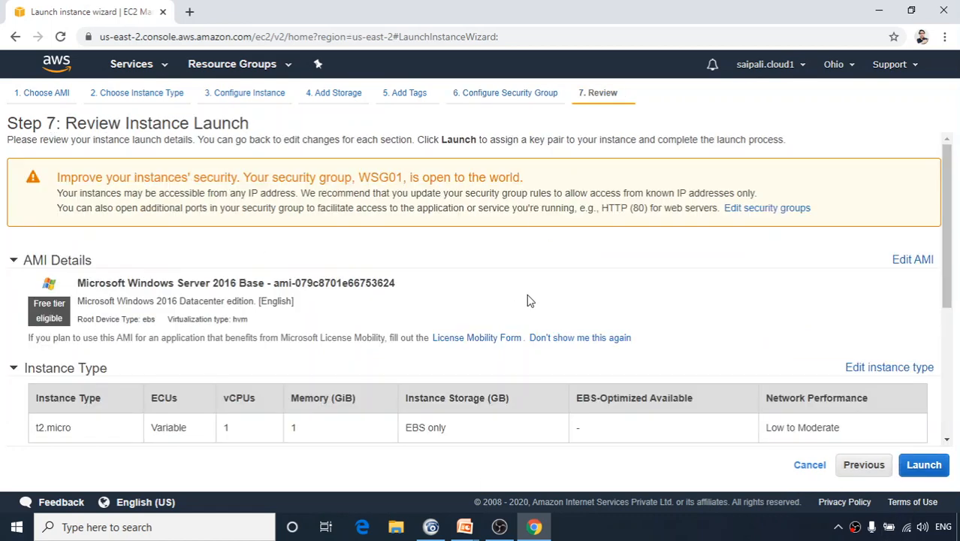
Create a new key pair named AWM and download its AWM.pem file.
click(921, 466)
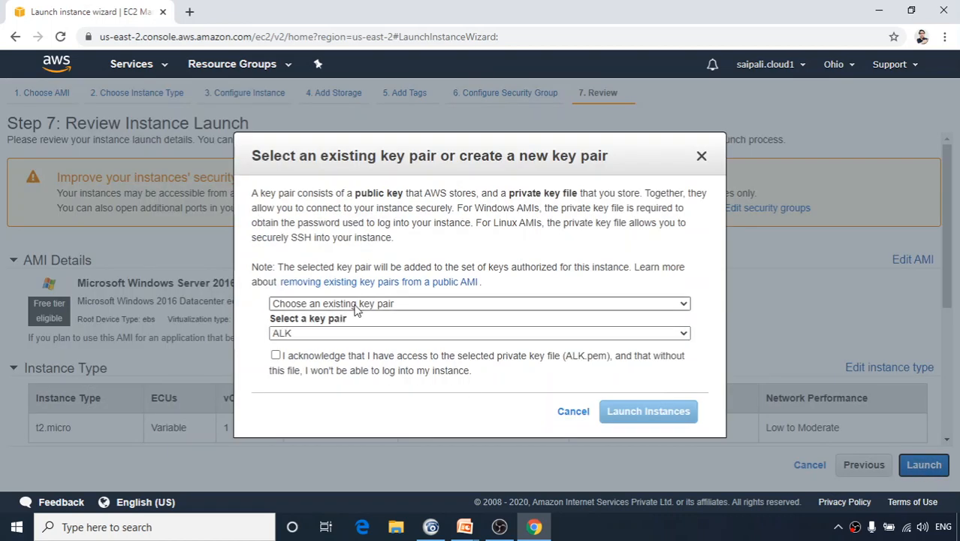
click(354, 306)
click(346, 333)
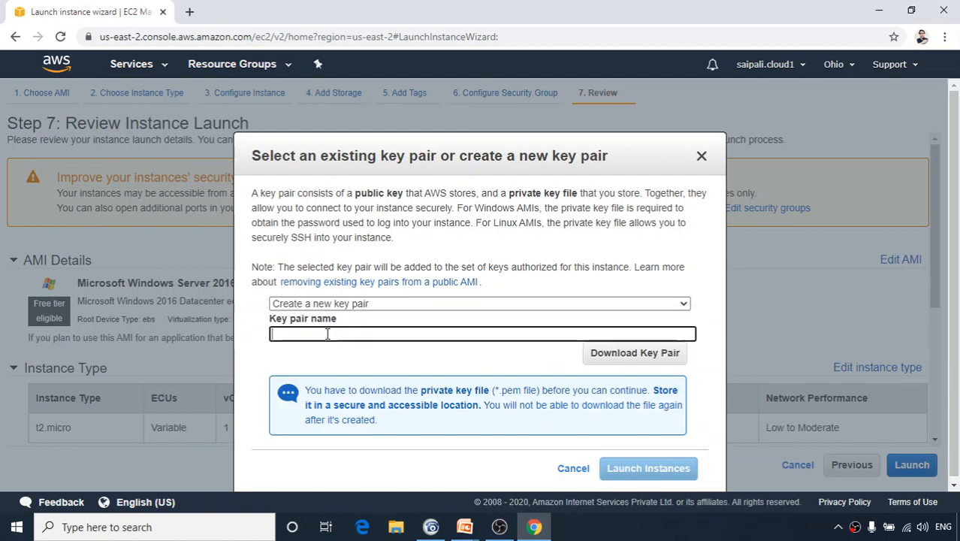
click(331, 331)
text(A)
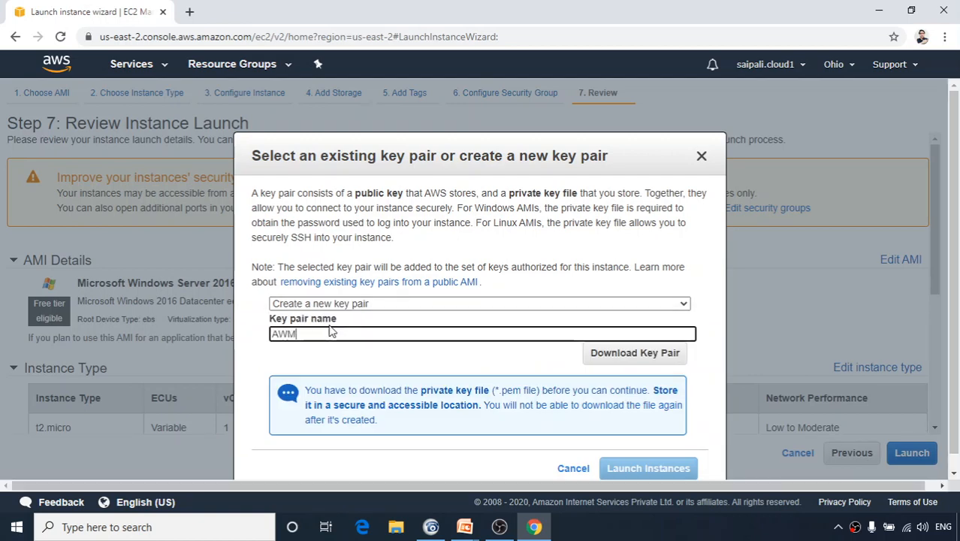
text(WM)
click(643, 357)
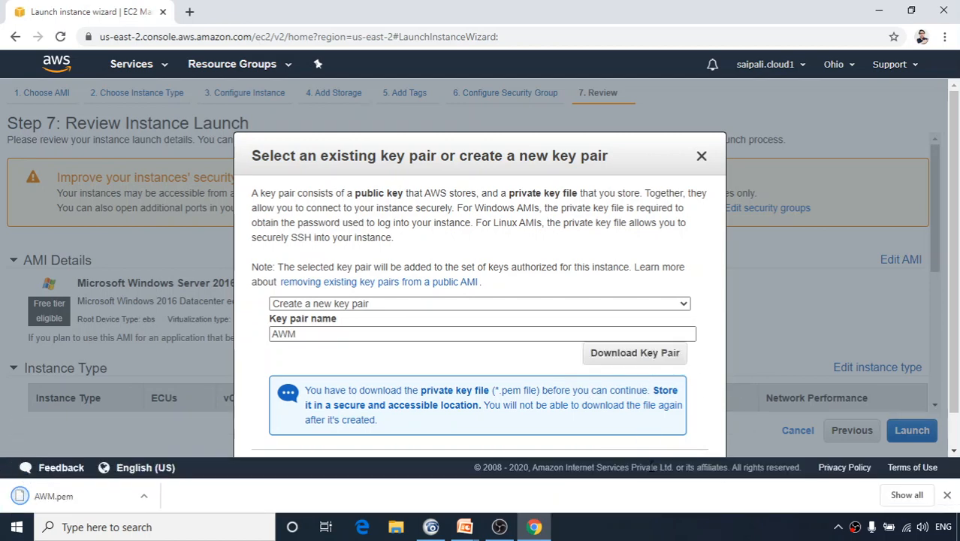
Launch the Windows Server 2016 instance.
double_click(652, 464)
scroll(691, 441, down, 1)
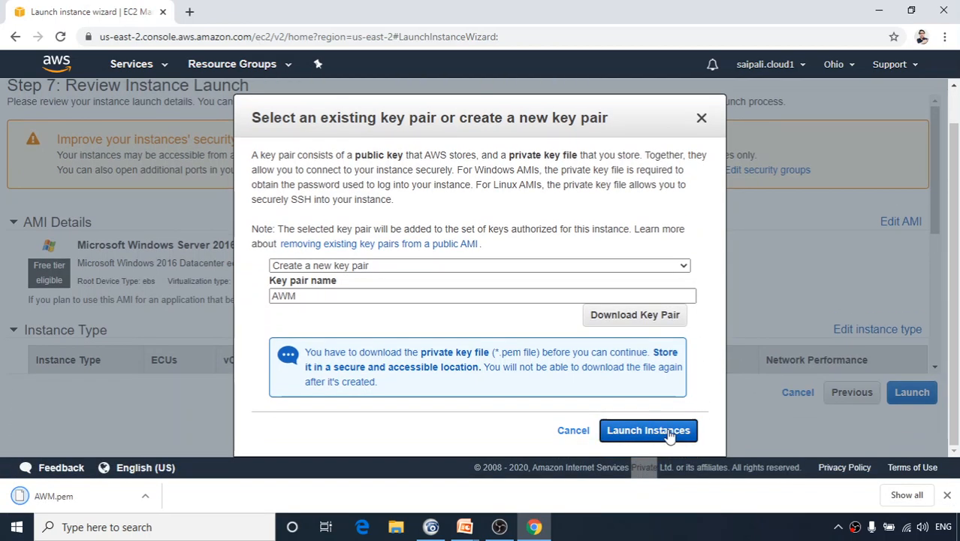
click(673, 433)
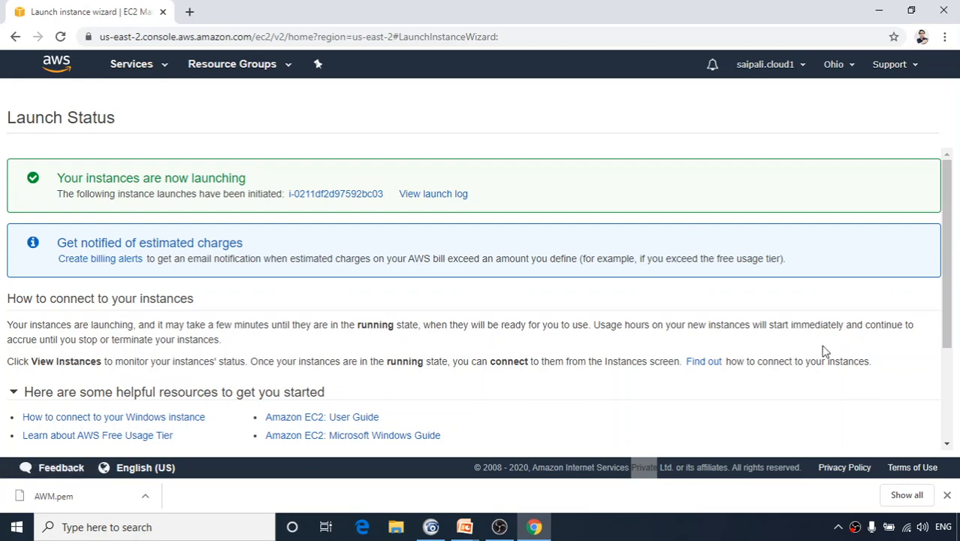
In the instances list, name the new instance 'Amazon Windows srv 2016'.
scroll(856, 390, down, 3)
click(888, 439)
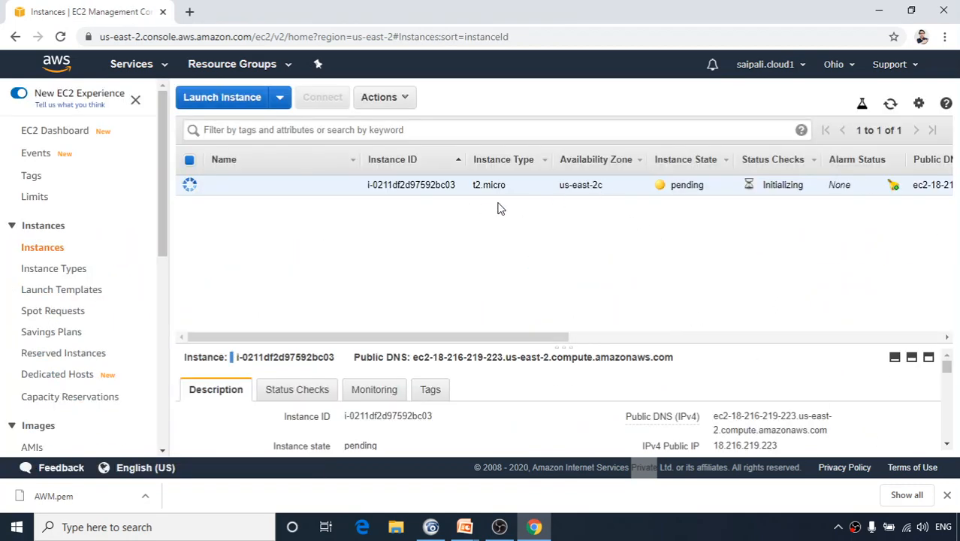
click(346, 185)
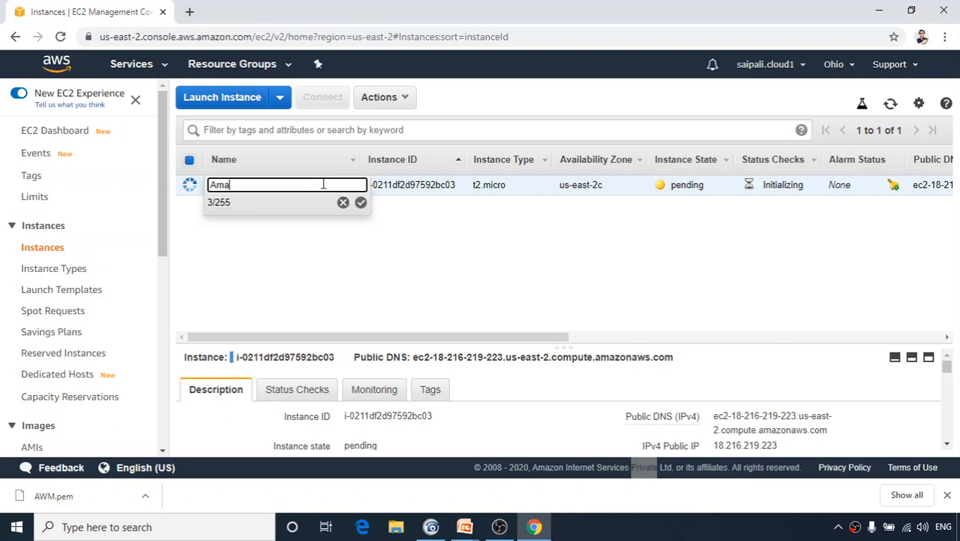
text(Amazon Windows srv 2016)
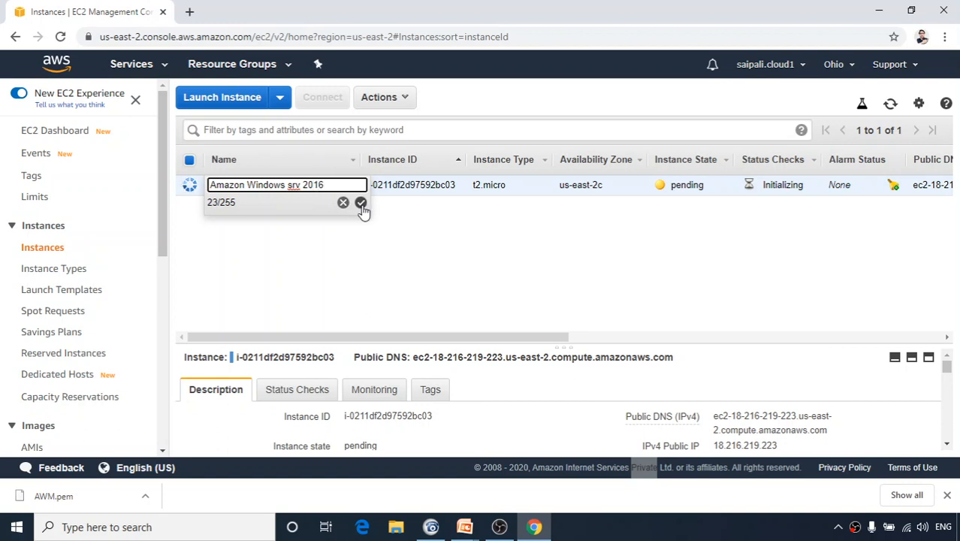
click(360, 202)
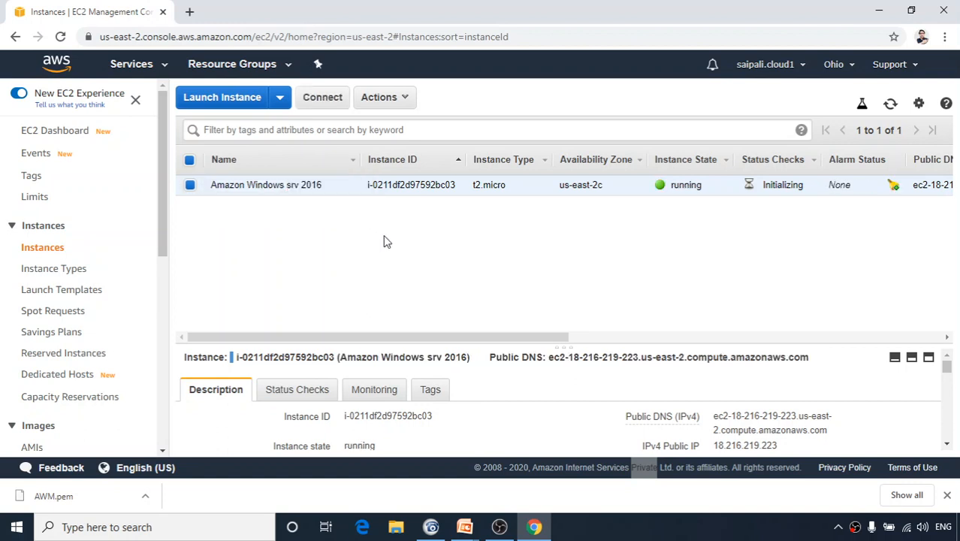
Remove 'Amazon' from the instance name so it reads 'Windows srv 2016'.
click(348, 186)
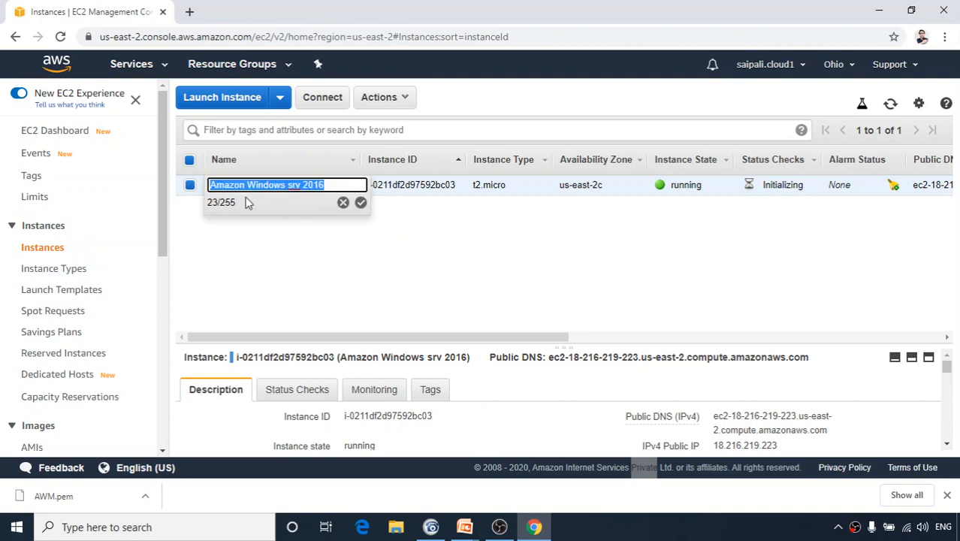
click(247, 184)
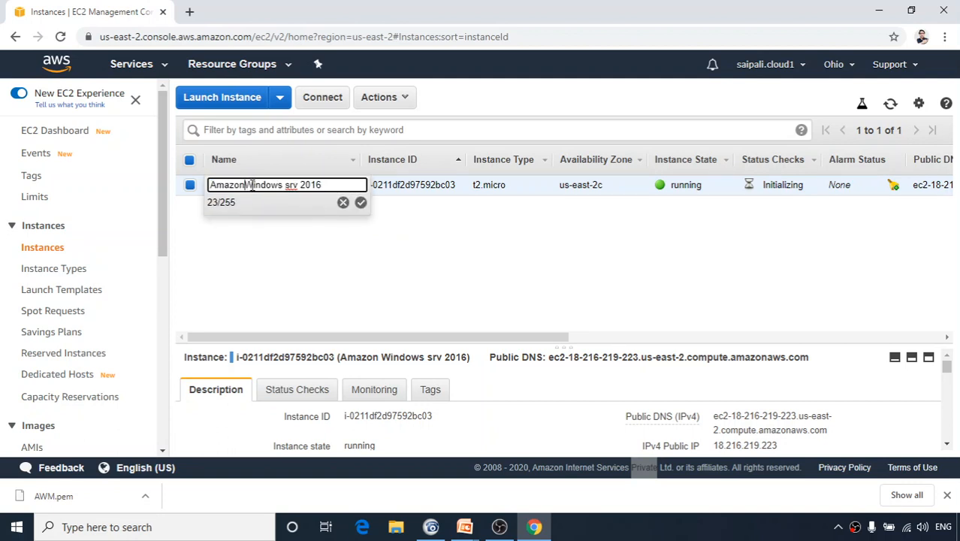
key(BackSpace)
key(BackSpace)
key(BackSpace)
key(BackSpace)
key(BackSpace)
key(BackSpace)
key(BackSpace)
click(361, 205)
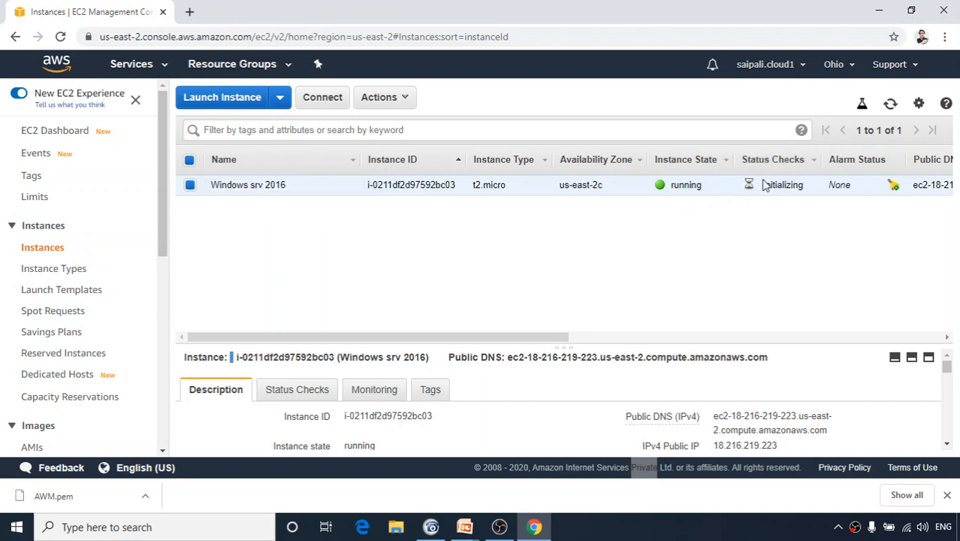
Download the instance's Remote Desktop file; its administrator password isn't available yet.
click(330, 102)
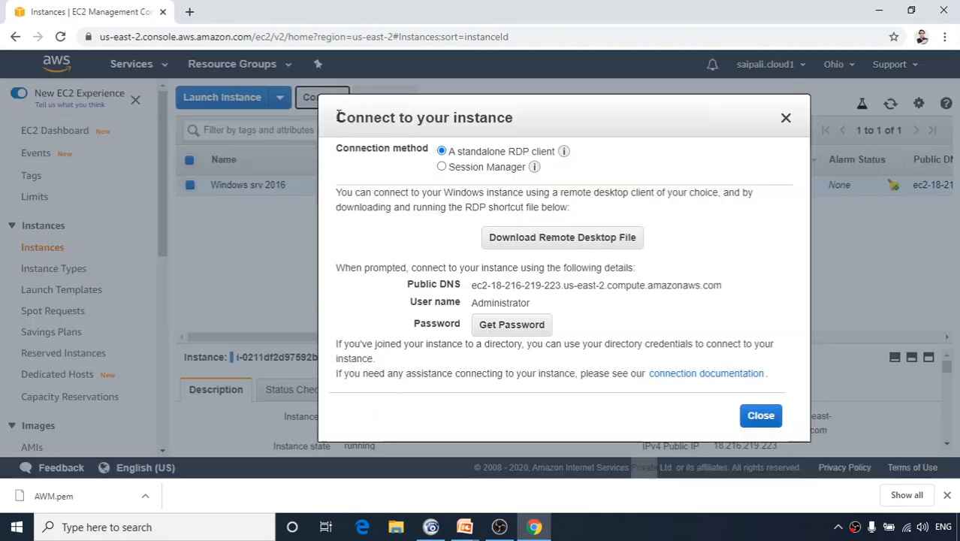
click(514, 248)
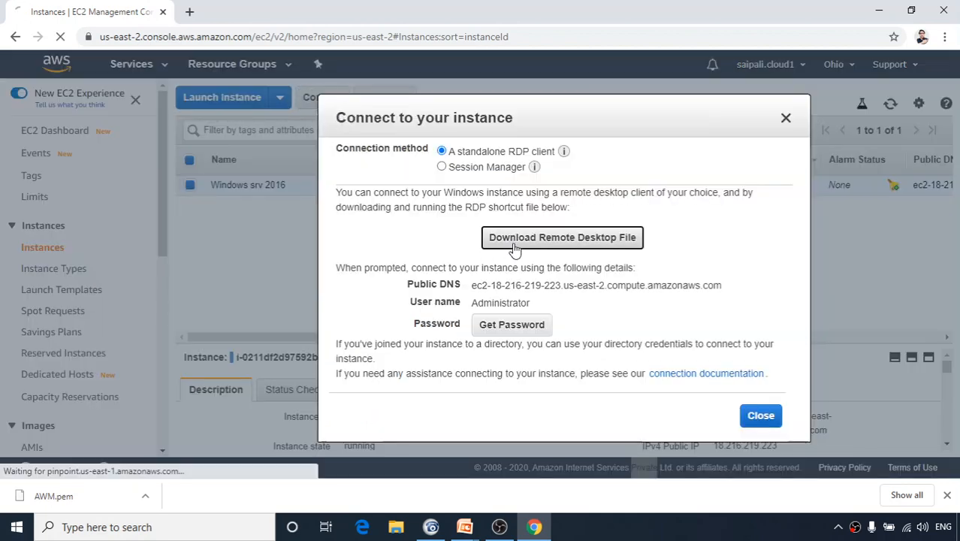
click(511, 325)
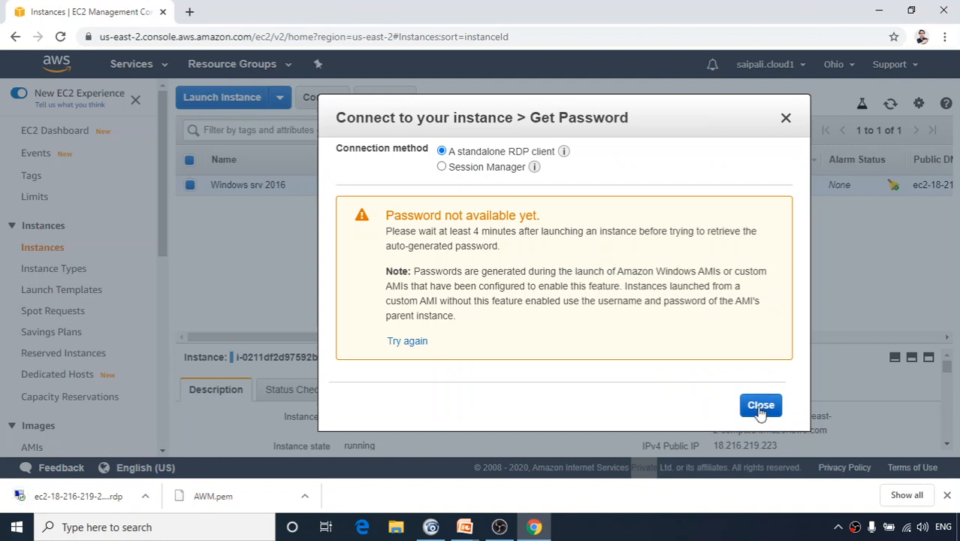
click(761, 406)
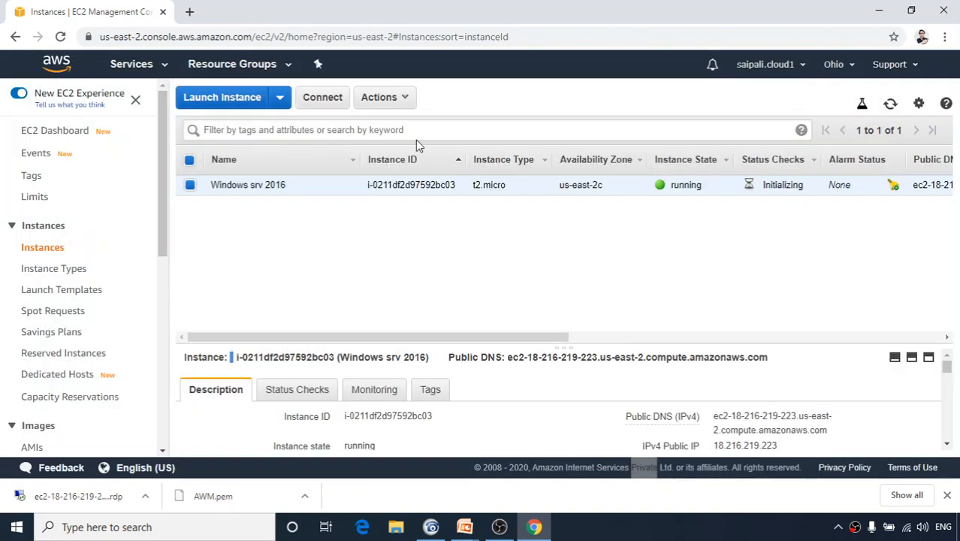
Retry getting the administrator password, then close the connection details.
click(338, 99)
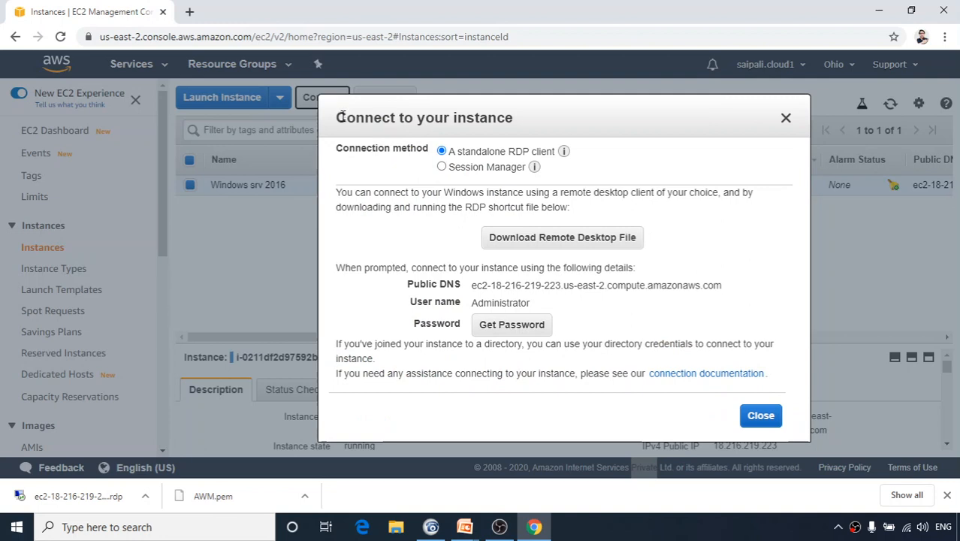
click(510, 324)
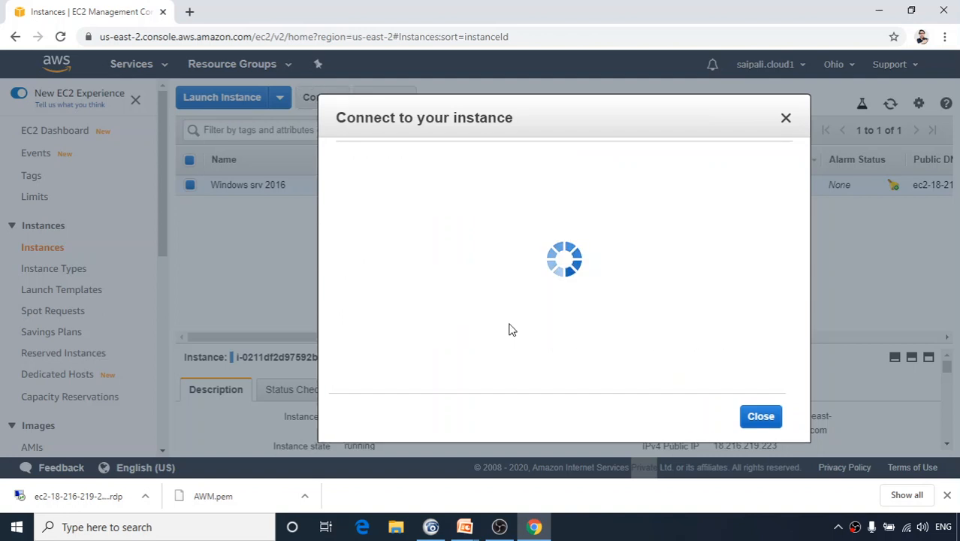
click(767, 412)
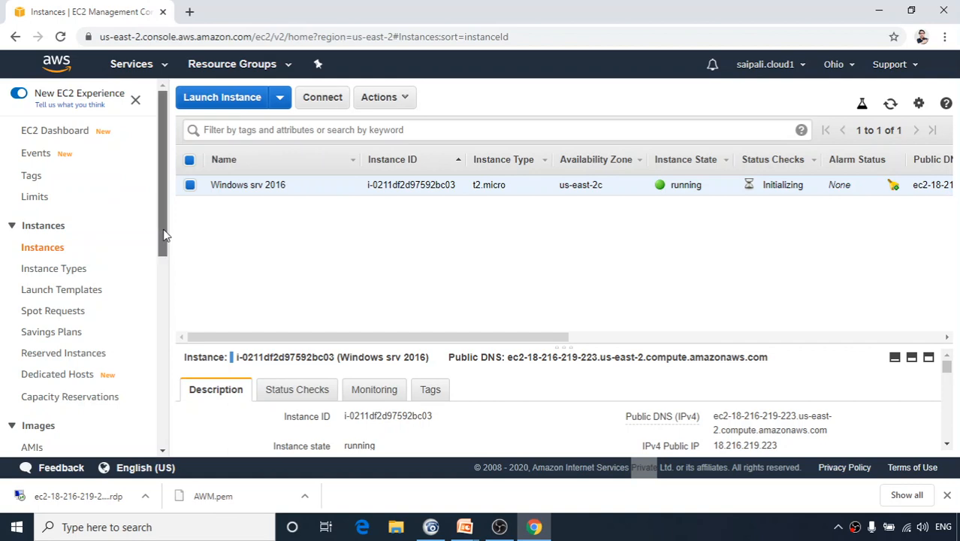
drag(163, 234, 132, 151)
Search the Services menu for 'cloudwatch' and go to CloudWatch.
click(150, 70)
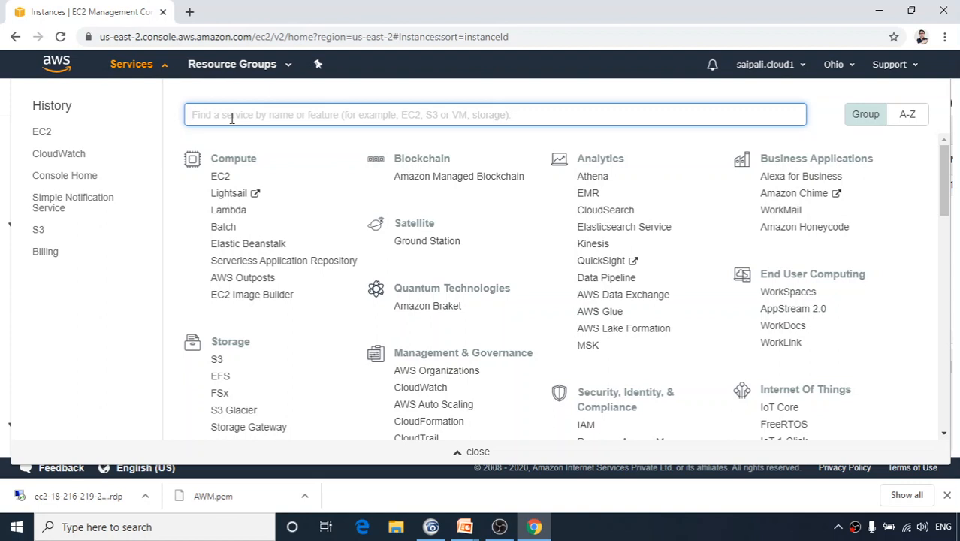
text(cloudwatch)
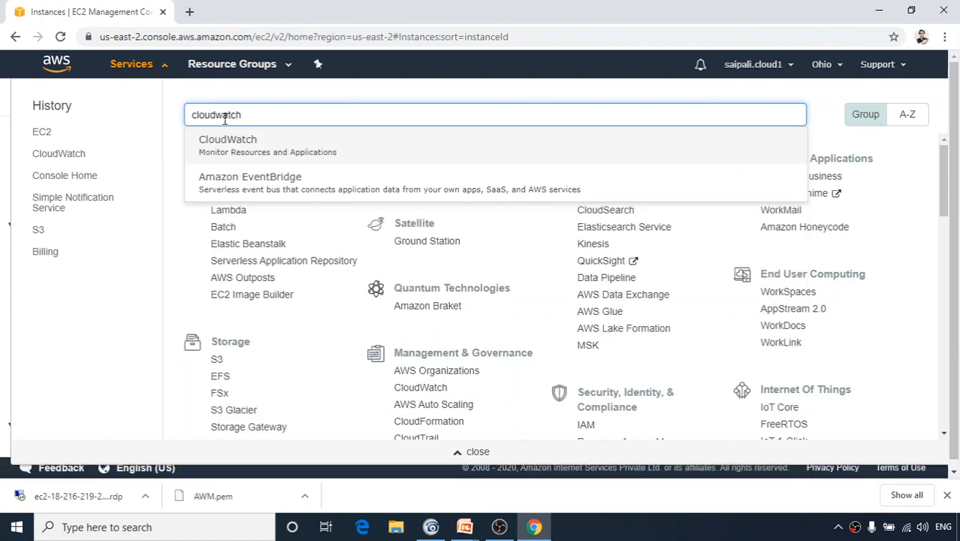
click(245, 147)
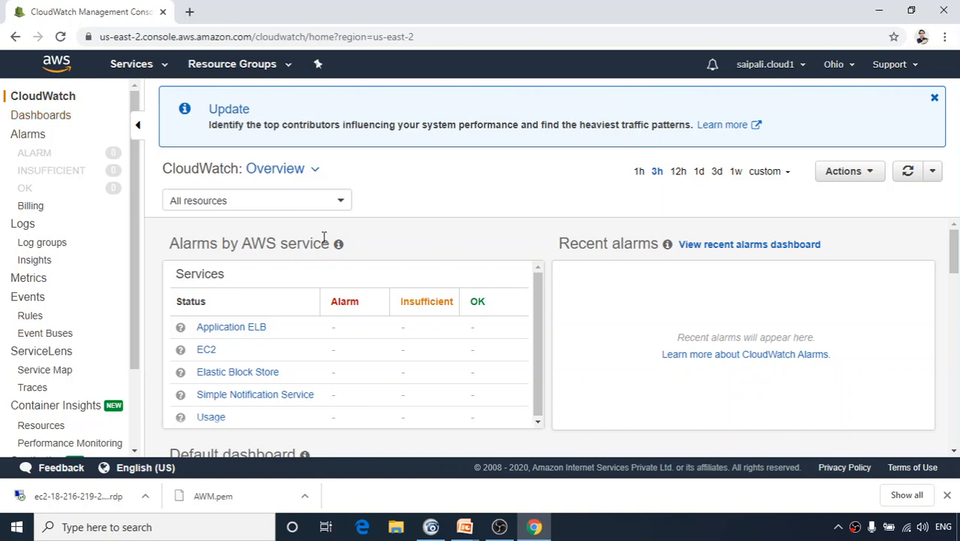
Go to the CloudWatch Alarms list and begin creating a new alarm.
click(30, 136)
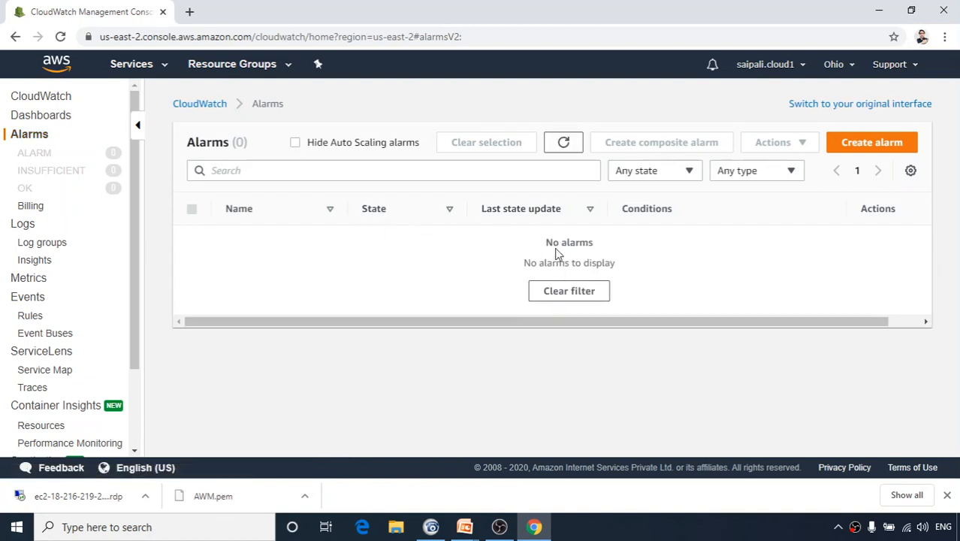
click(868, 146)
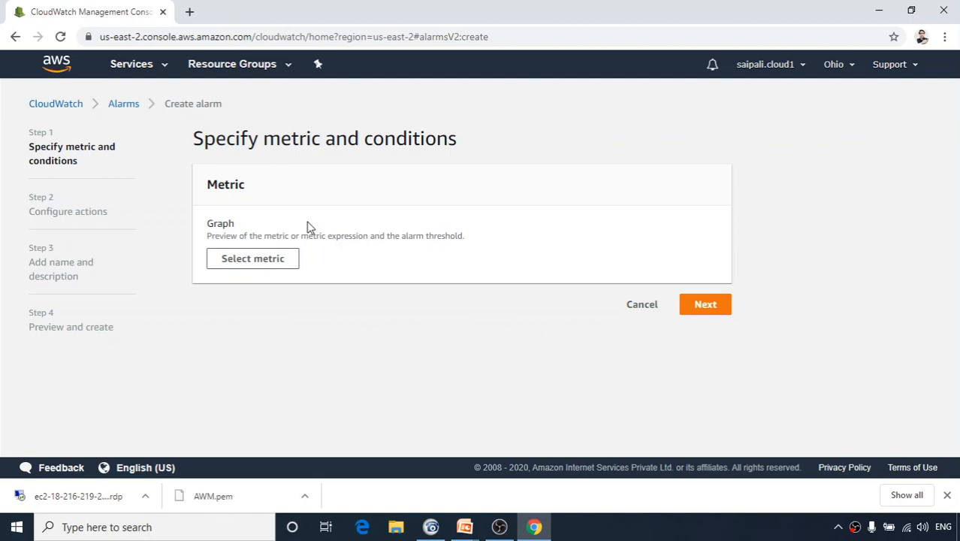
Open the alarm's metric picker and choose the EC2 category of Per-Instance Metrics.
click(258, 265)
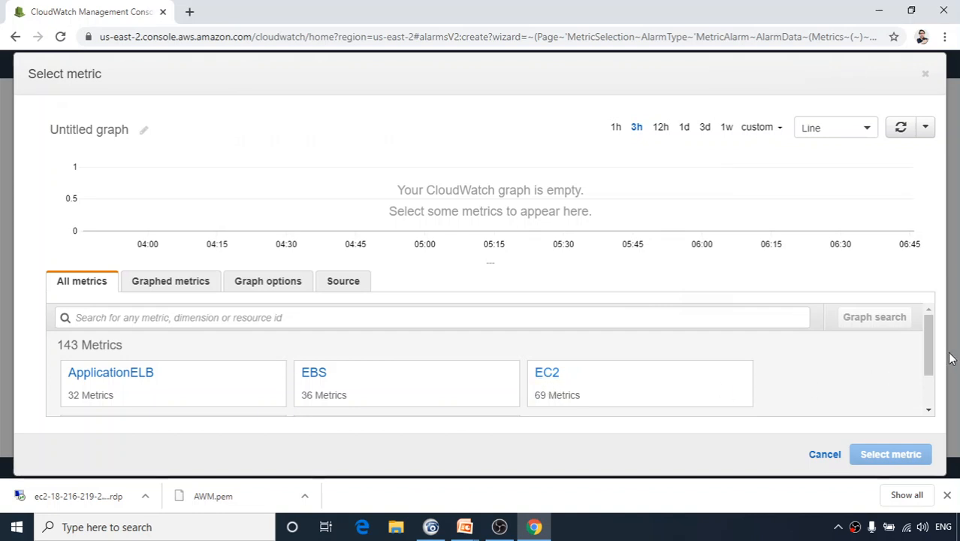
drag(925, 354, 928, 392)
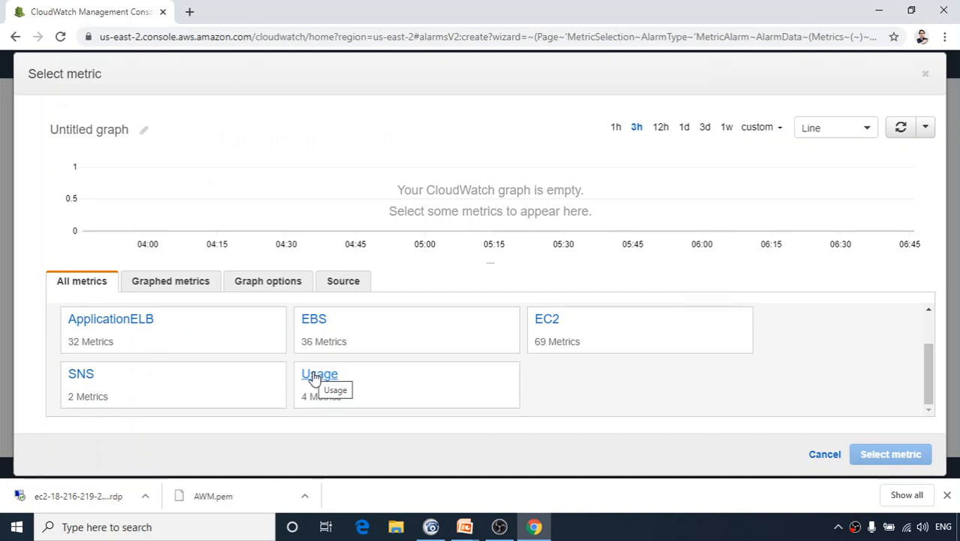
click(546, 323)
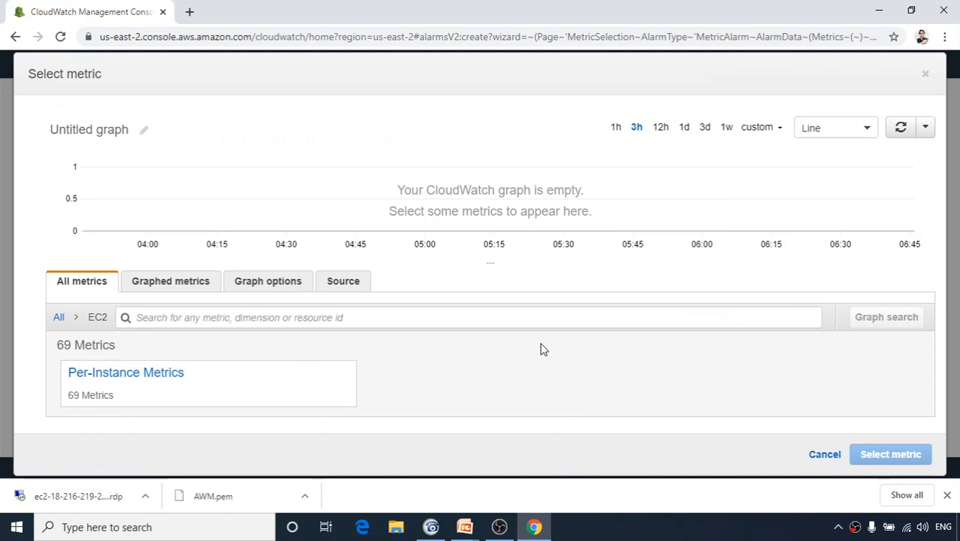
Show the per-instance EC2 metrics and filter them by 'cpu'.
click(137, 375)
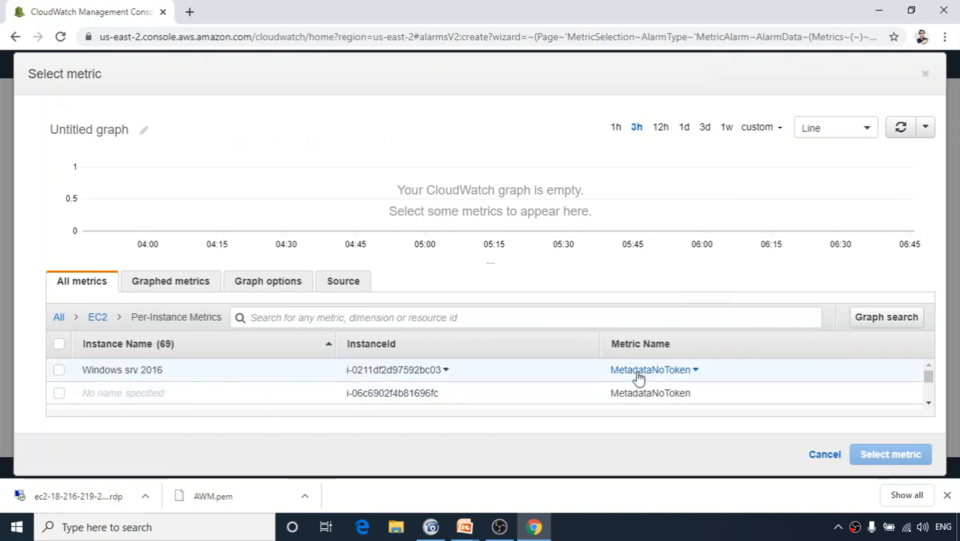
scroll(646, 389, down, 3)
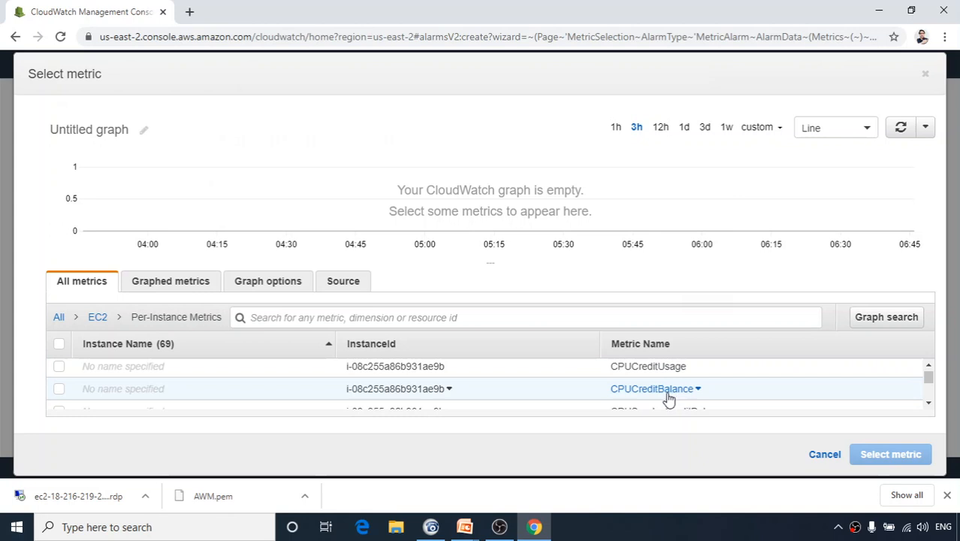
click(928, 403)
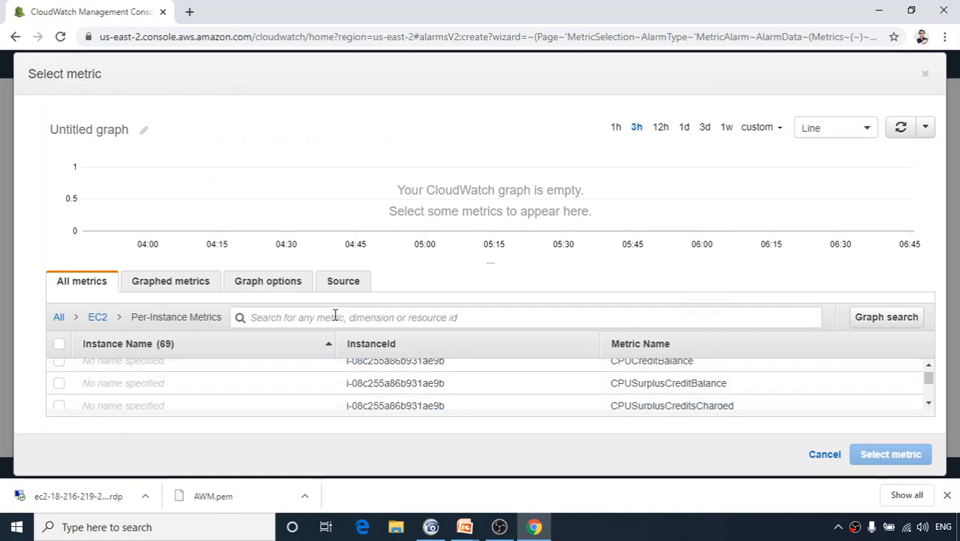
text(cpu)
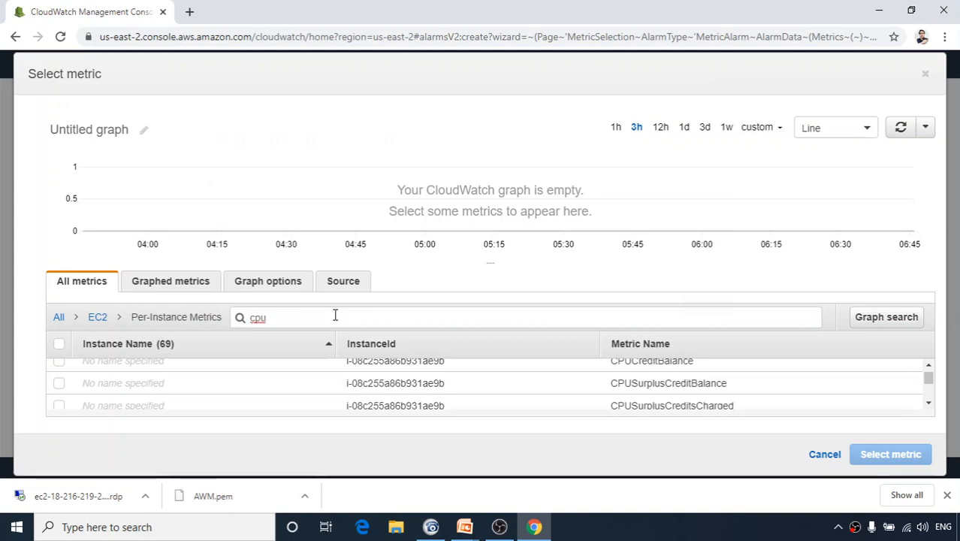
key(Return)
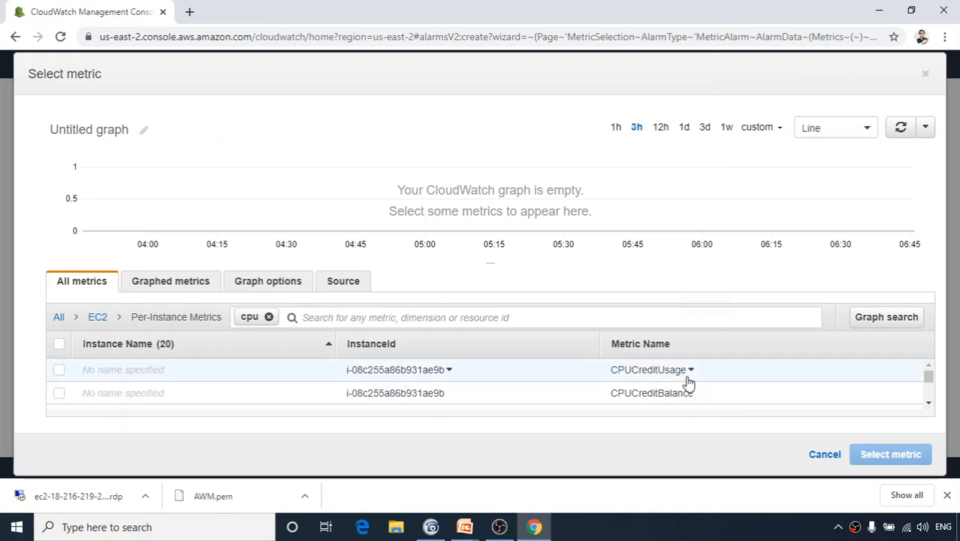
Scroll through the 20 CPU metrics looking for the server's CPUUtilization.
click(930, 406)
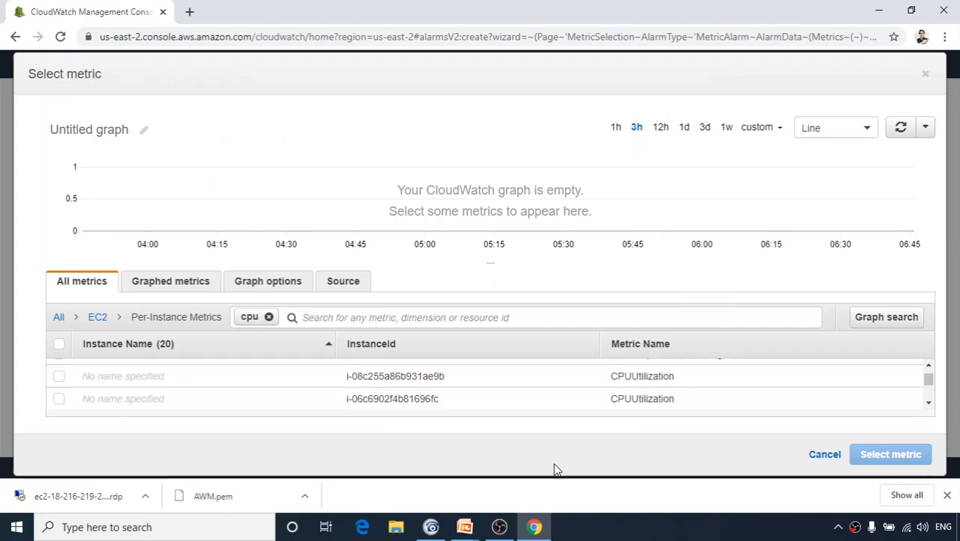
click(929, 406)
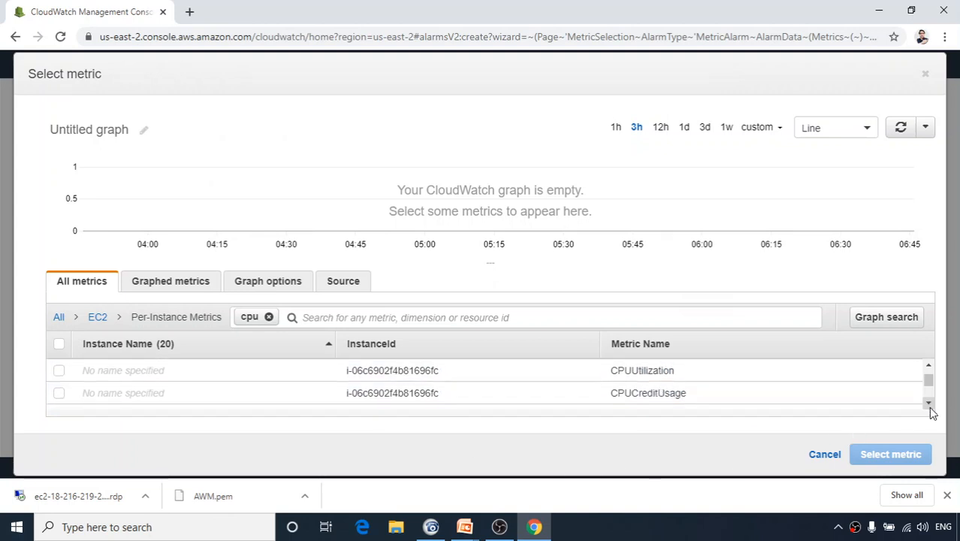
click(929, 405)
click(929, 406)
click(929, 405)
click(929, 405)
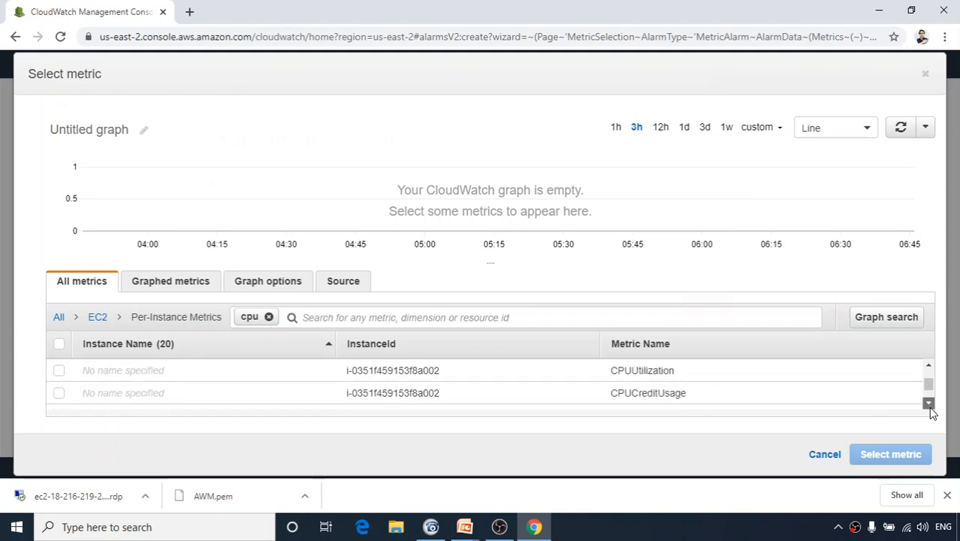
click(929, 406)
click(929, 367)
click(928, 406)
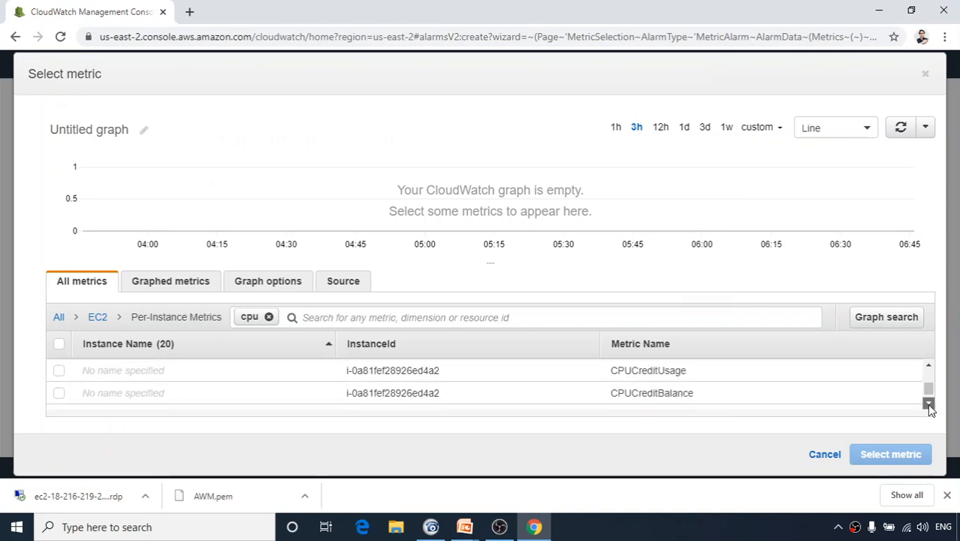
click(929, 405)
drag(931, 398, 932, 375)
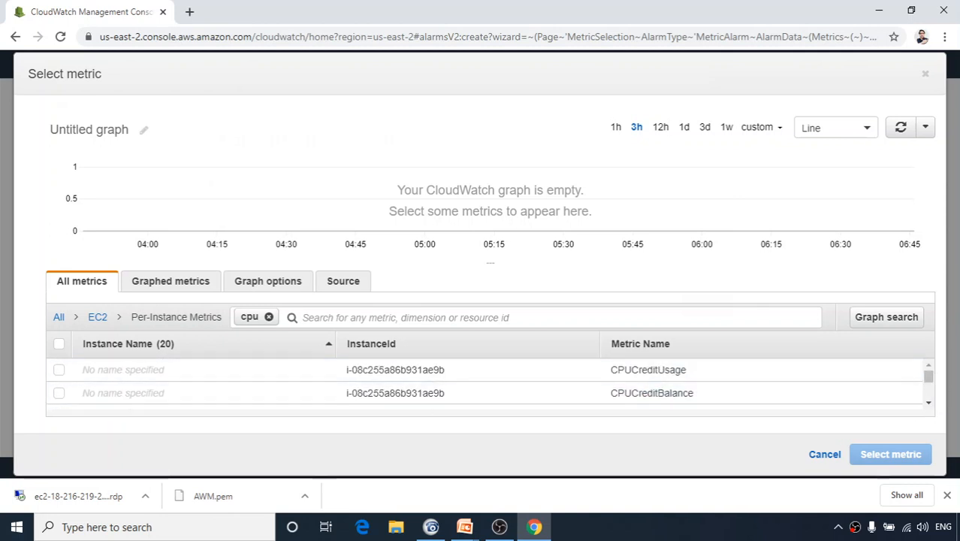
click(929, 403)
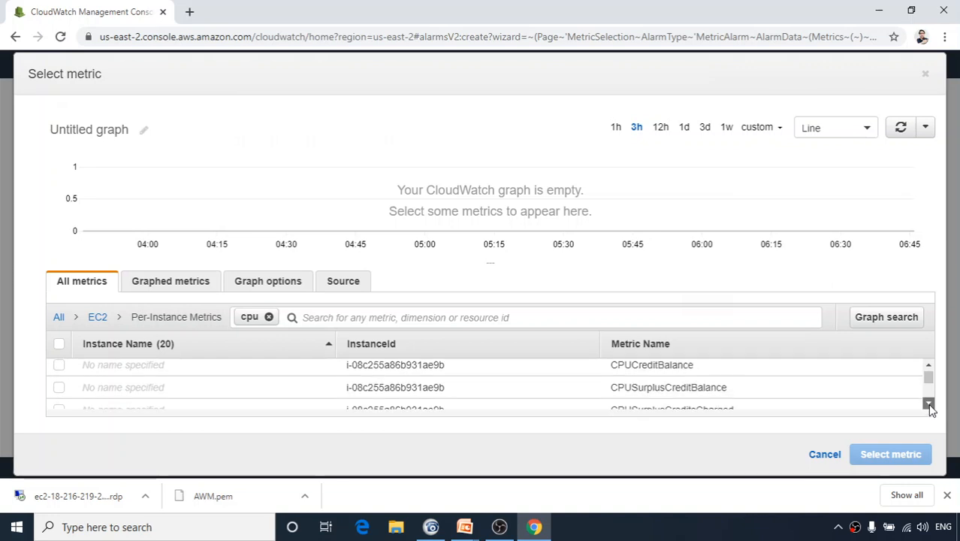
click(929, 403)
click(929, 403)
click(928, 403)
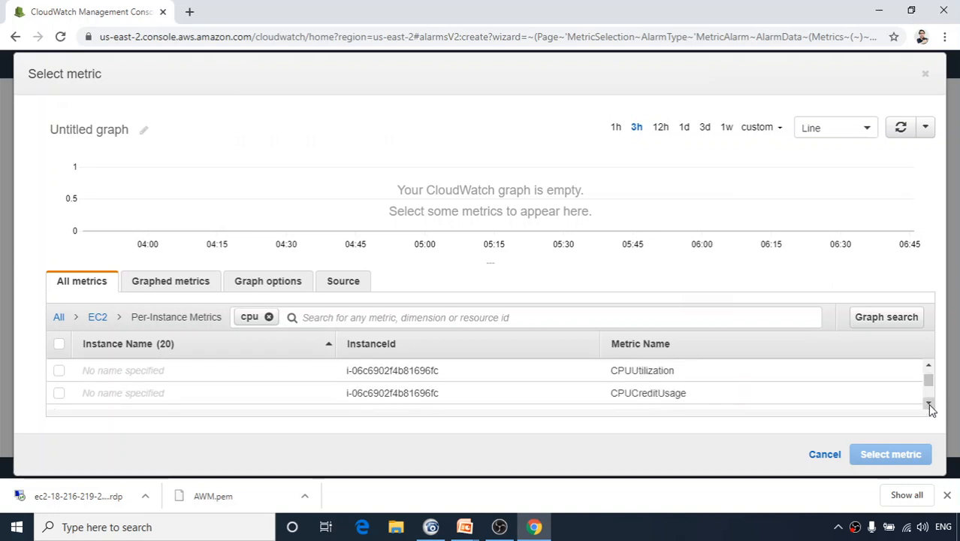
click(929, 404)
click(928, 403)
click(929, 404)
click(928, 404)
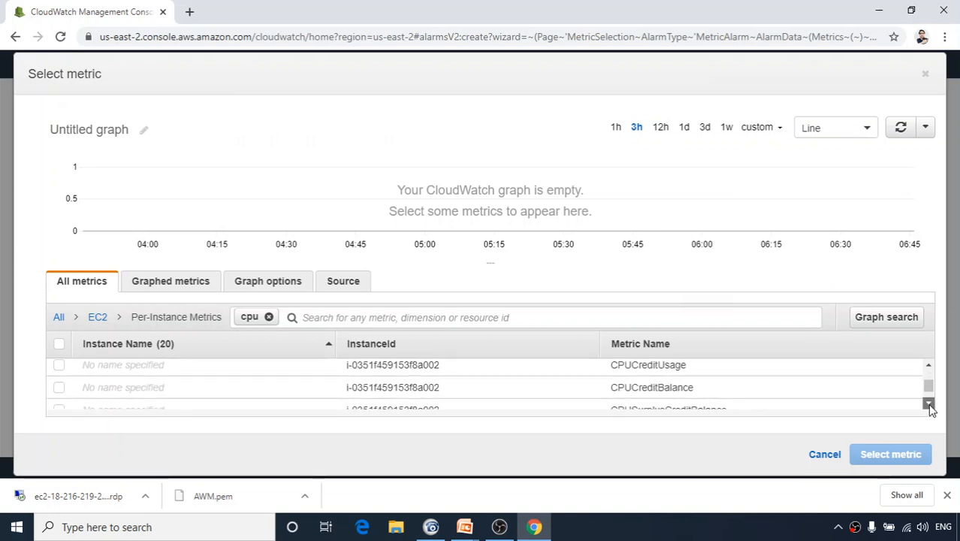
click(929, 403)
click(929, 403)
click(929, 403)
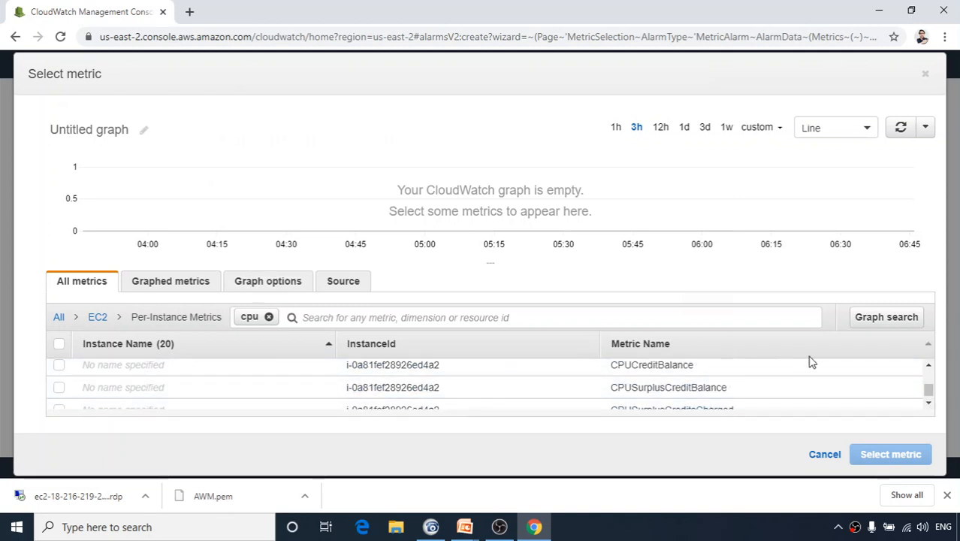
click(929, 365)
click(928, 365)
click(928, 365)
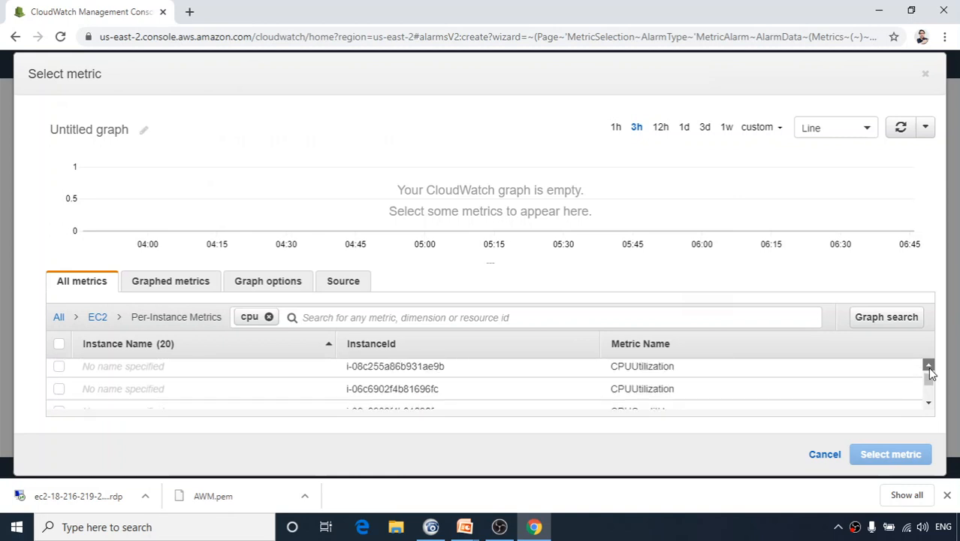
click(928, 365)
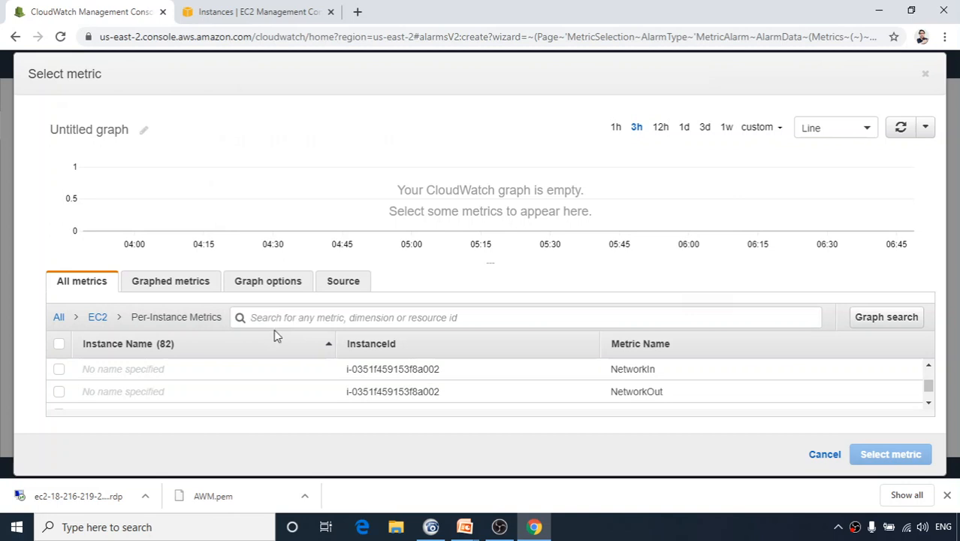
Filter the metric list by 'CPU' and scroll through the results.
text(C)
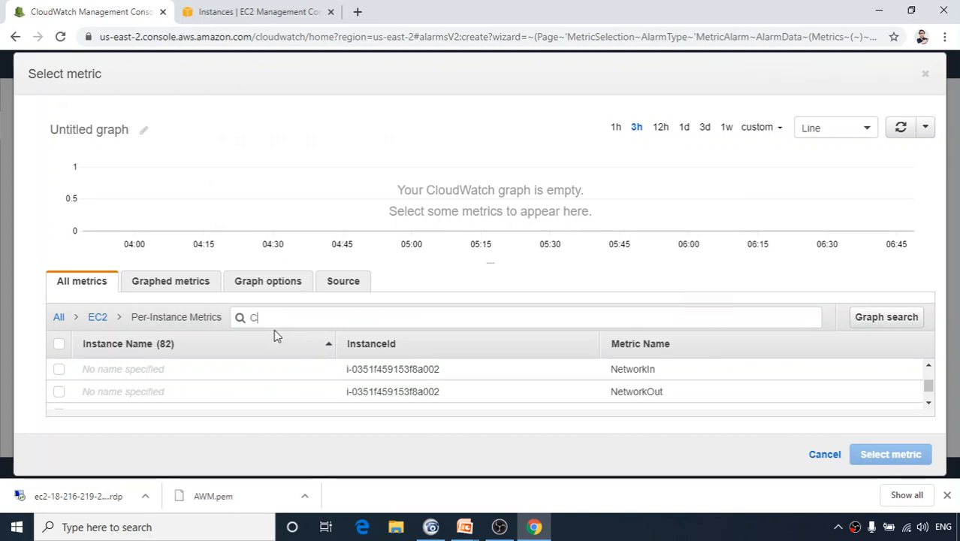
text(PU)
key(Return)
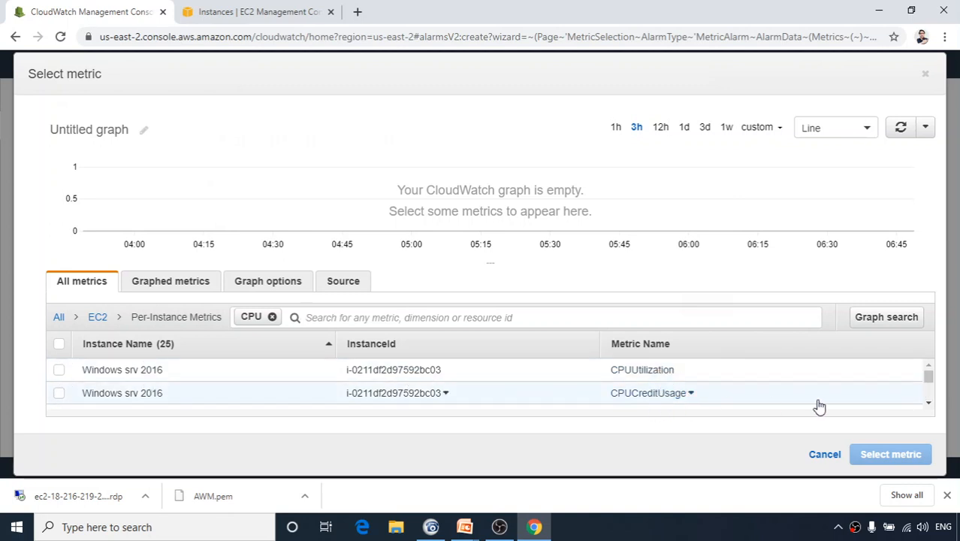
click(928, 403)
click(929, 402)
click(929, 402)
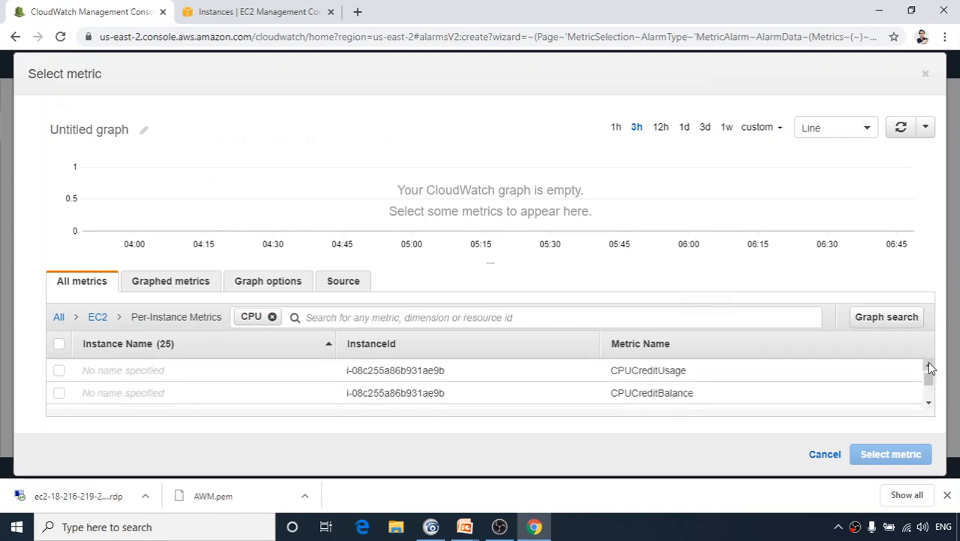
click(929, 366)
click(929, 366)
click(930, 366)
click(929, 366)
click(929, 366)
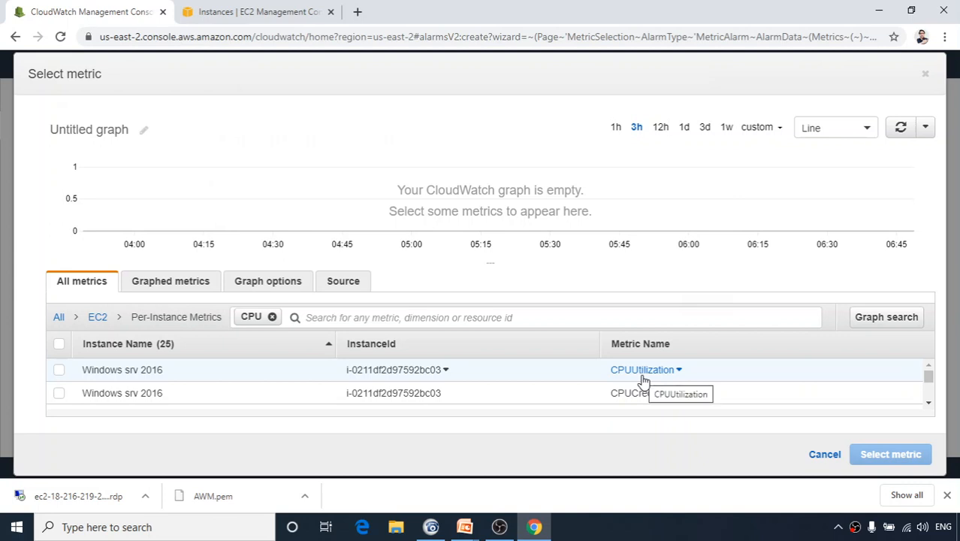
Tick the Windows srv 2016 CPUUtilization metric to plot it on the graph.
click(58, 371)
click(58, 370)
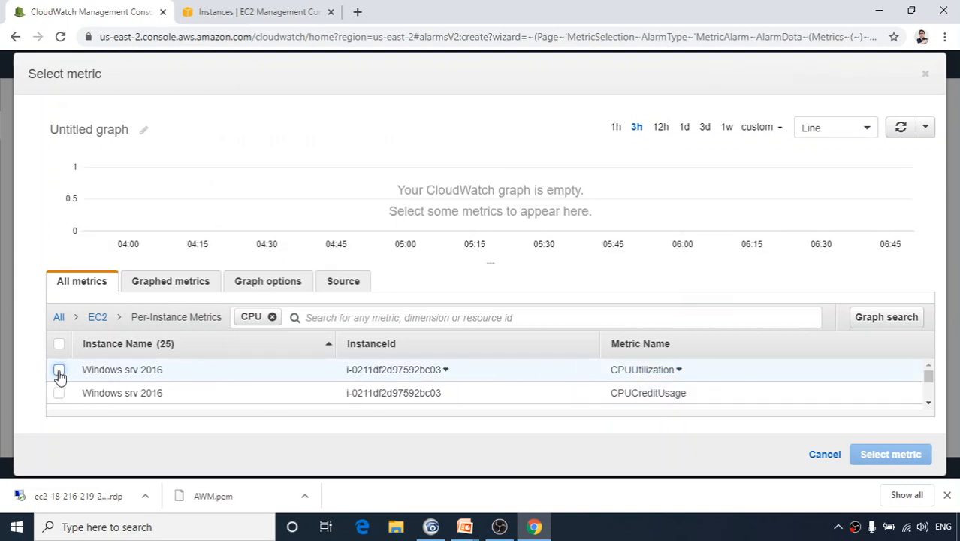
click(58, 370)
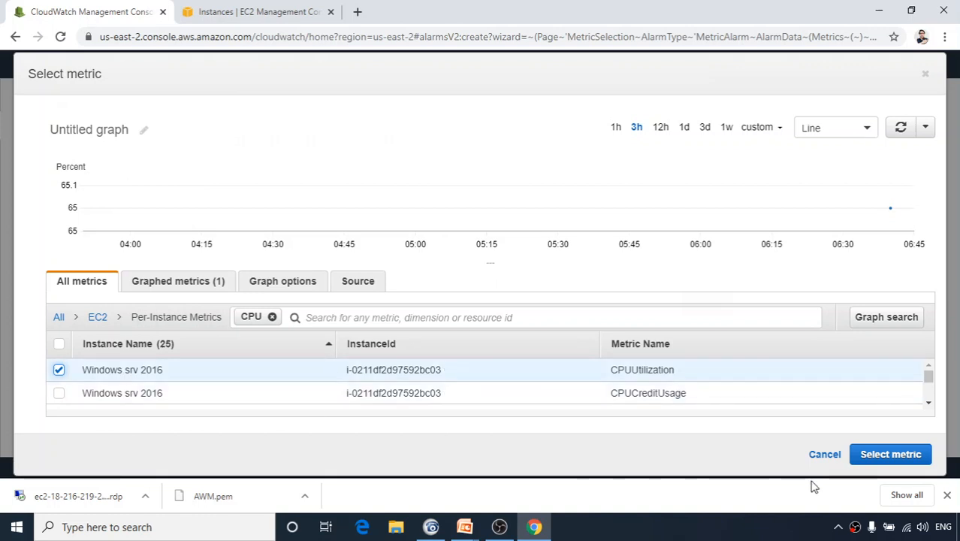
Use the CPUUtilization metric for the alarm, checking its metric name and instance ID.
click(886, 458)
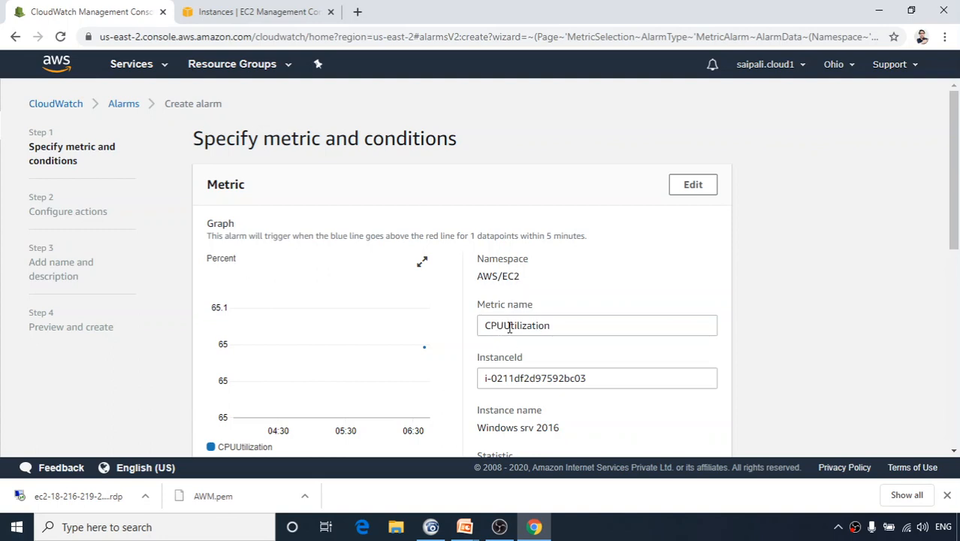
drag(552, 326, 475, 332)
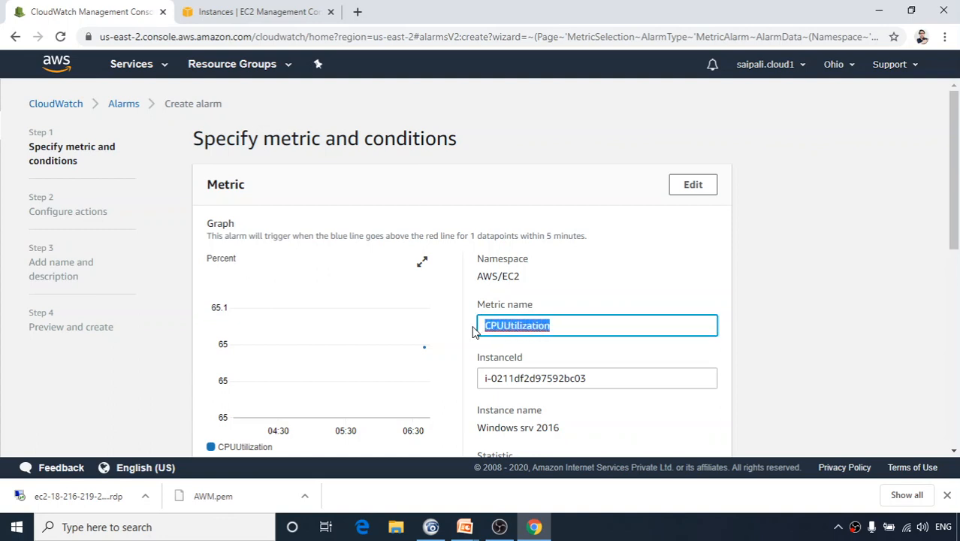
drag(482, 380, 606, 384)
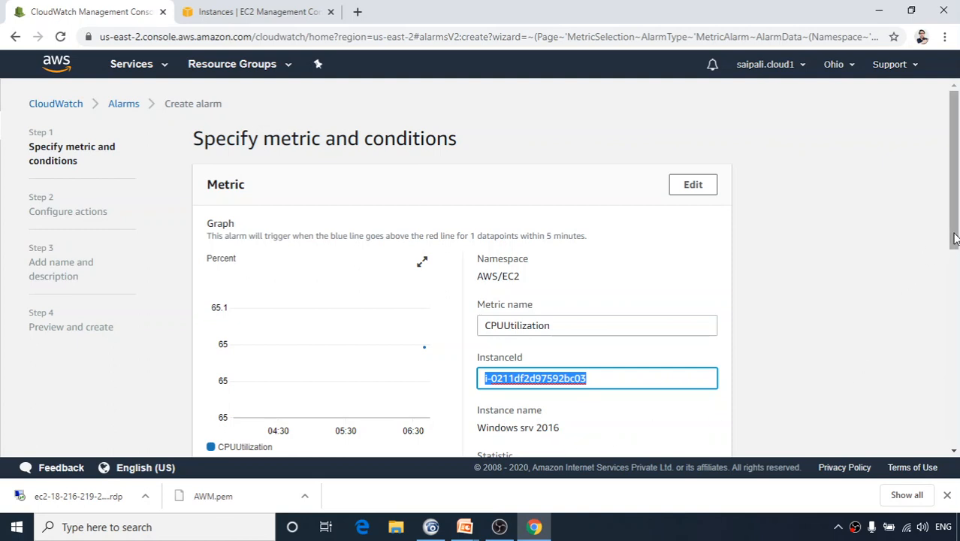
Keep the Period at 5 minutes and scroll down to the Conditions section.
scroll(954, 237, down, 3)
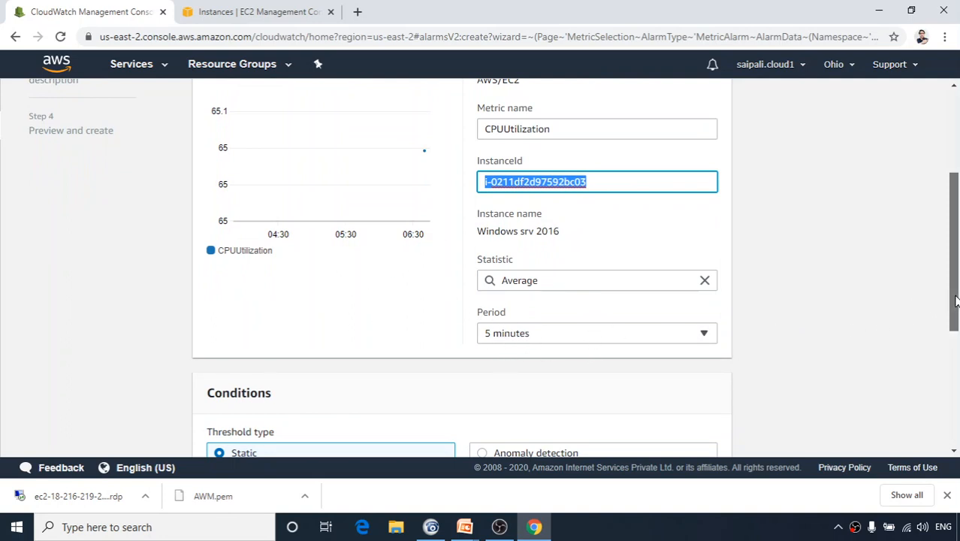
drag(955, 300, 956, 335)
click(687, 252)
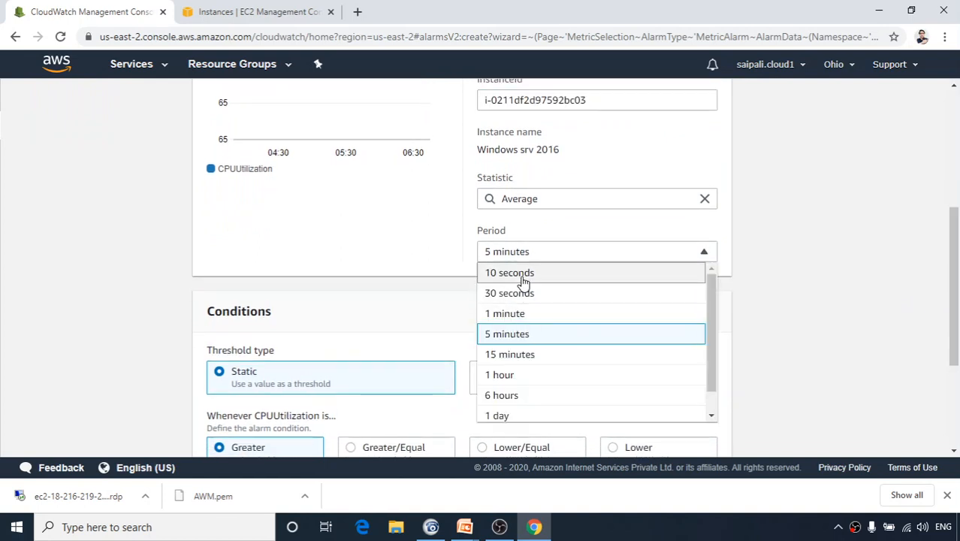
click(705, 254)
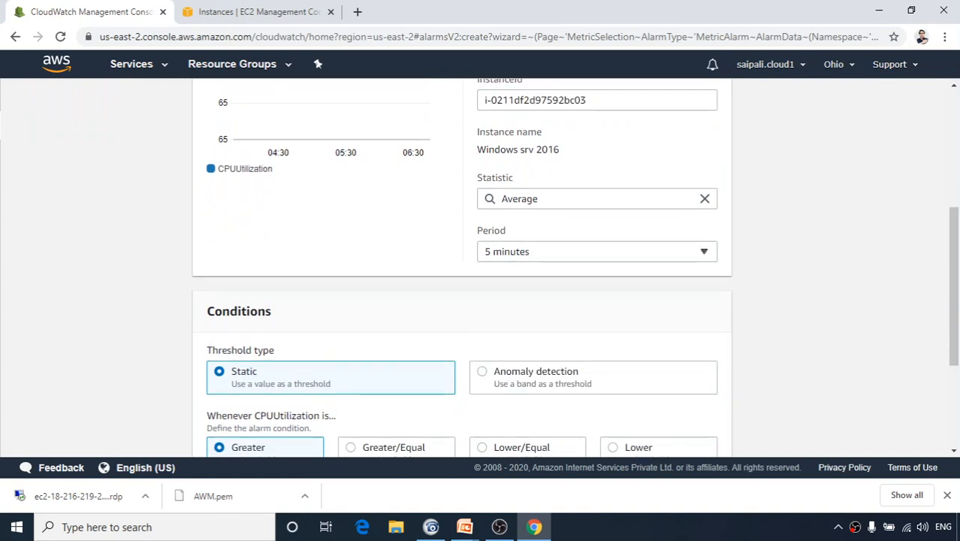
drag(955, 293, 954, 343)
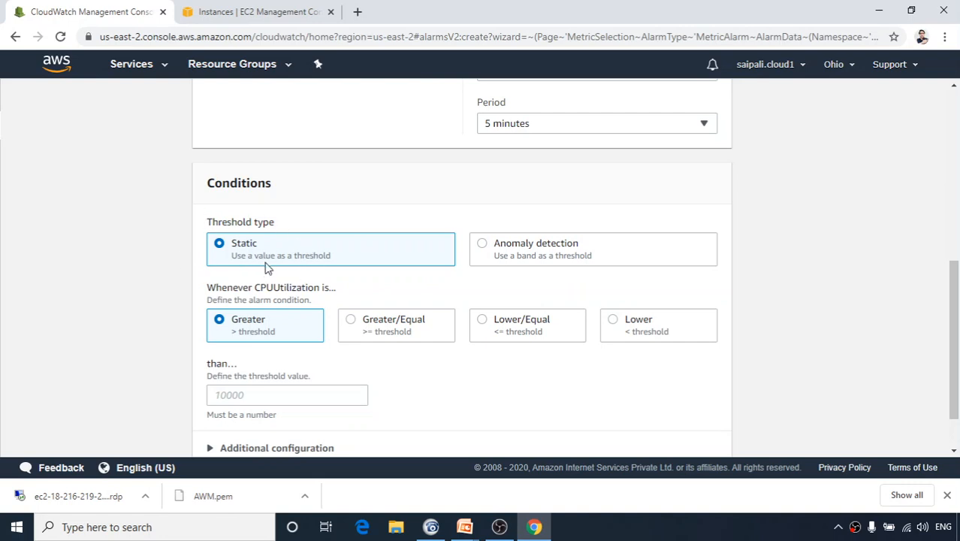
Set a Static threshold of Greater than 5, after briefly trying Anomaly detection.
click(491, 248)
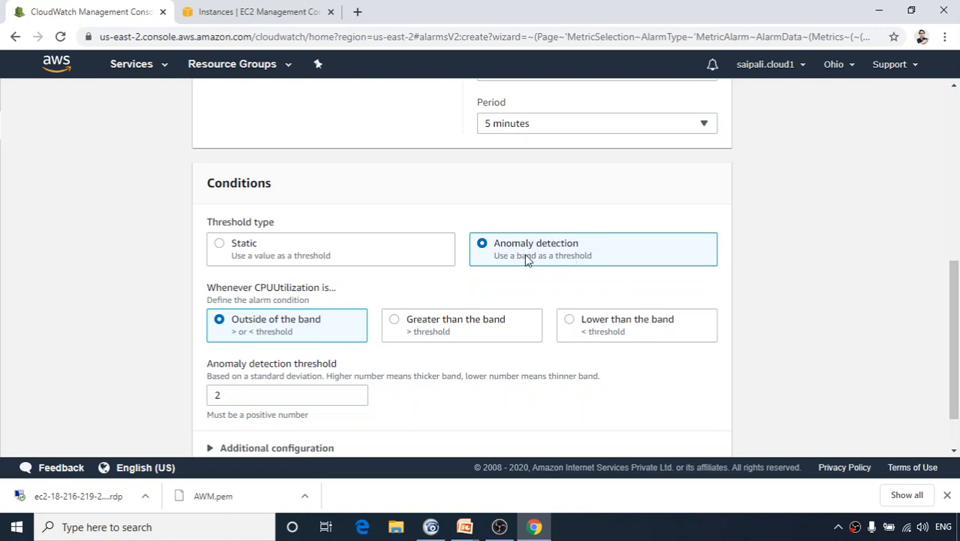
click(234, 254)
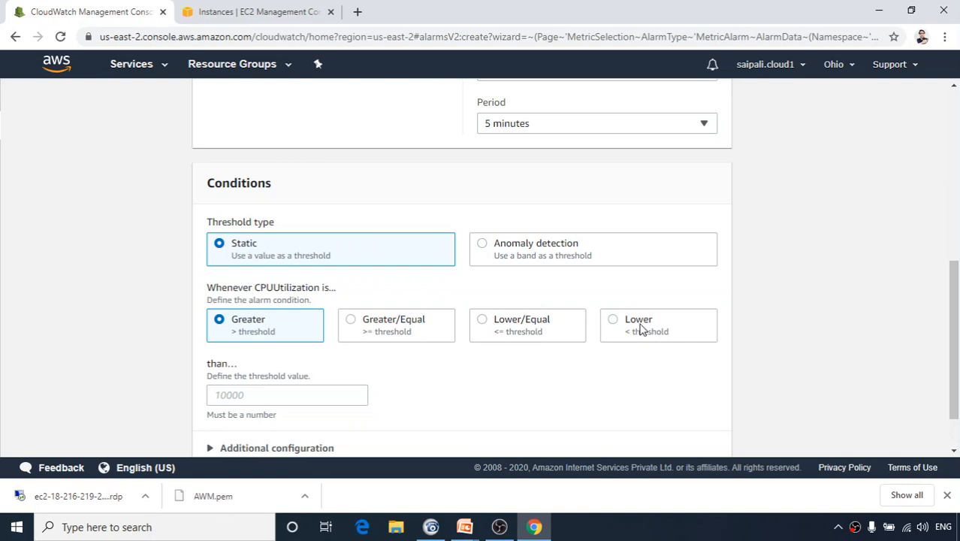
click(237, 394)
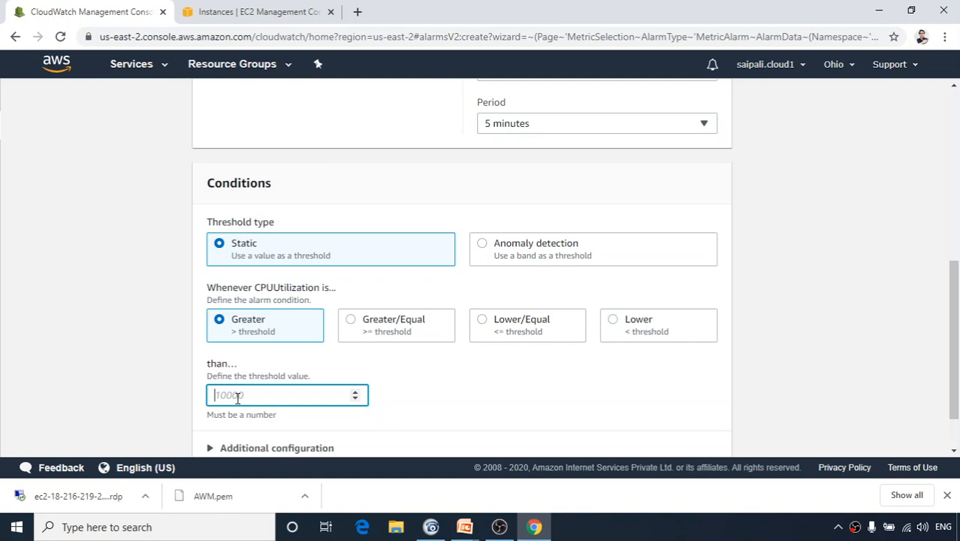
text(5)
Finish the threshold of 5 and move to the notification actions triggered on In alarm.
click(417, 411)
scroll(420, 410, down, 1)
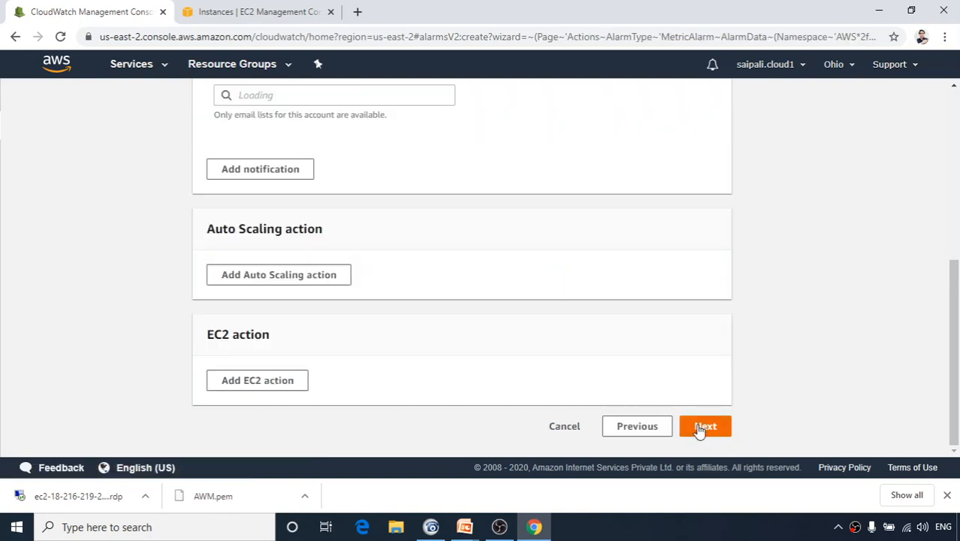
scroll(493, 371, up, 3)
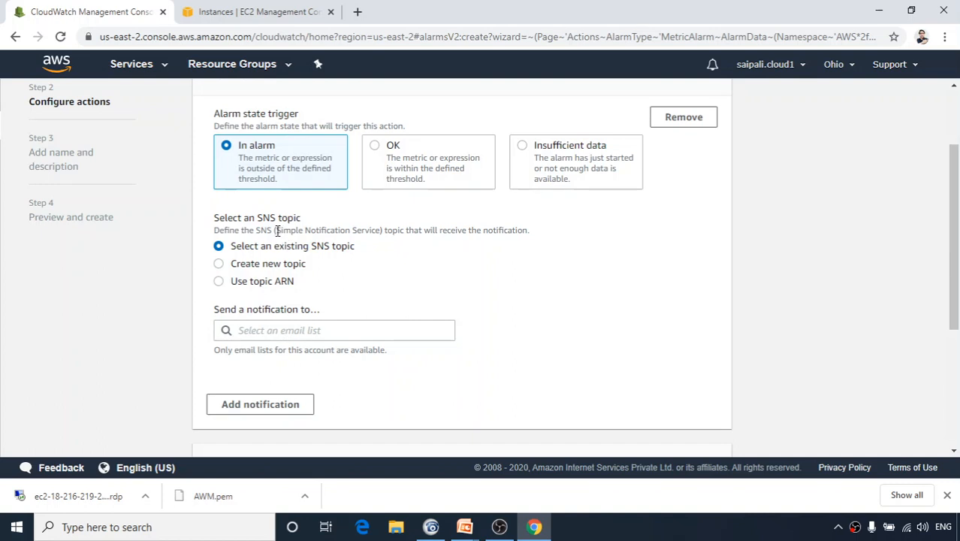
drag(277, 231, 381, 230)
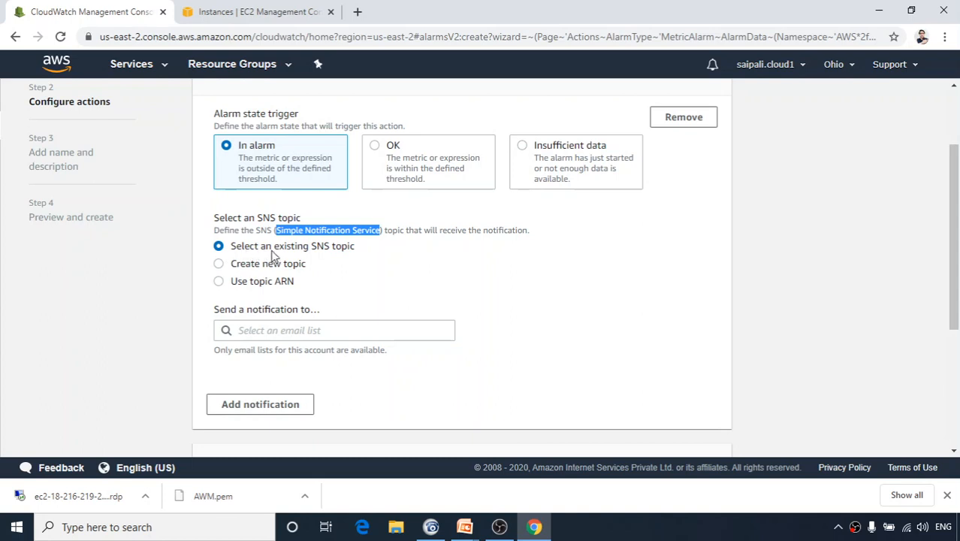
Create a new SNS topic named with the user's name plus '_Windows_CloudWatch_Alarms_Topic'.
click(218, 264)
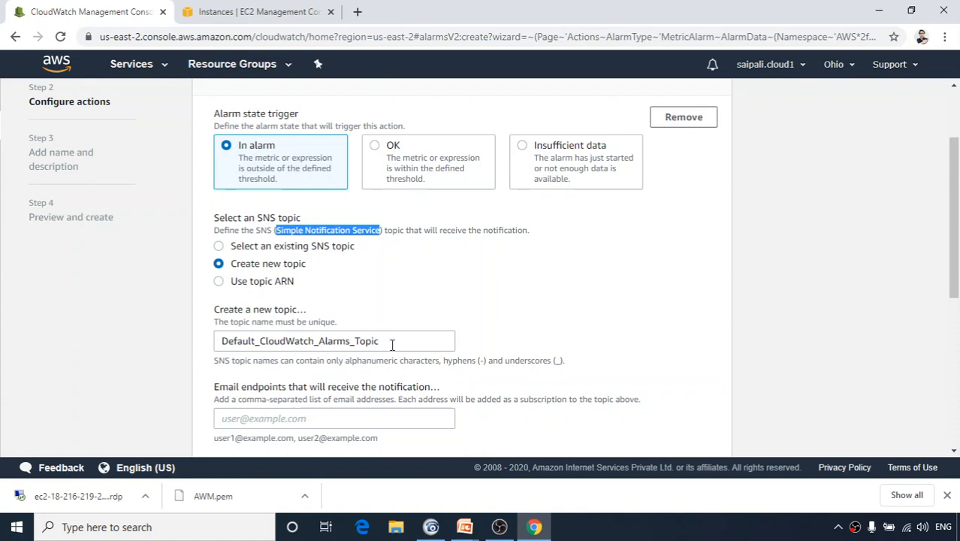
drag(391, 345, 224, 340)
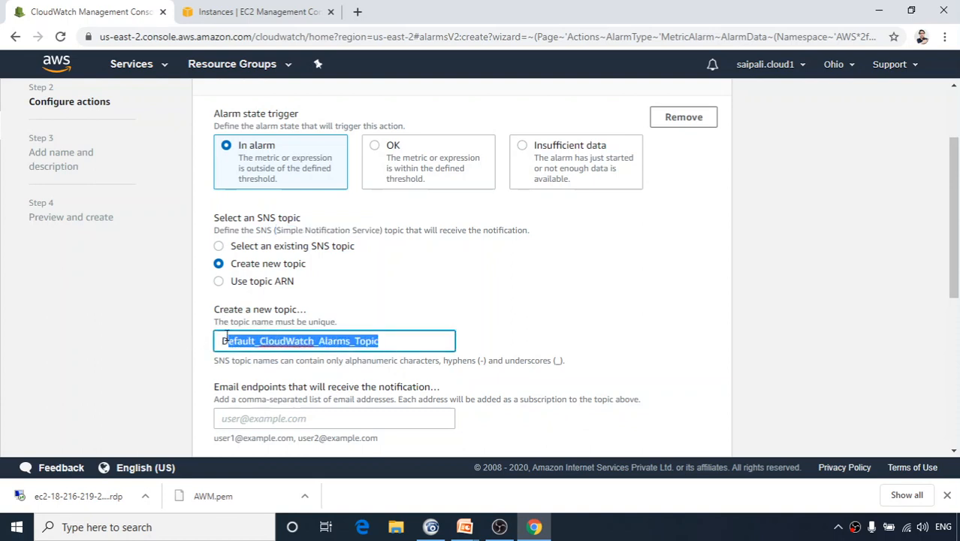
click(257, 340)
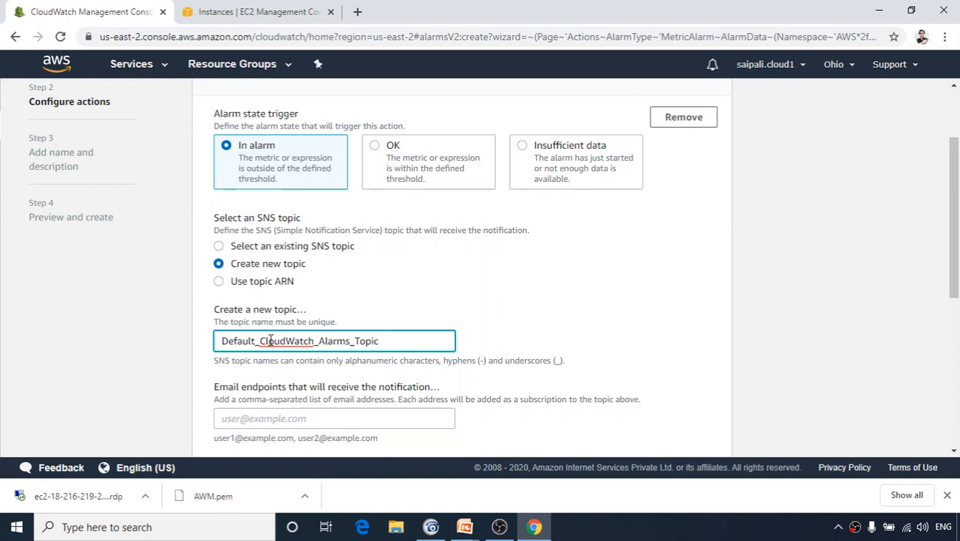
key(BackSpace)
key(BackSpace)
key(BackSpace)
key(BackSpace)
key(BackSpace)
key(BackSpace)
key(BackSpace)
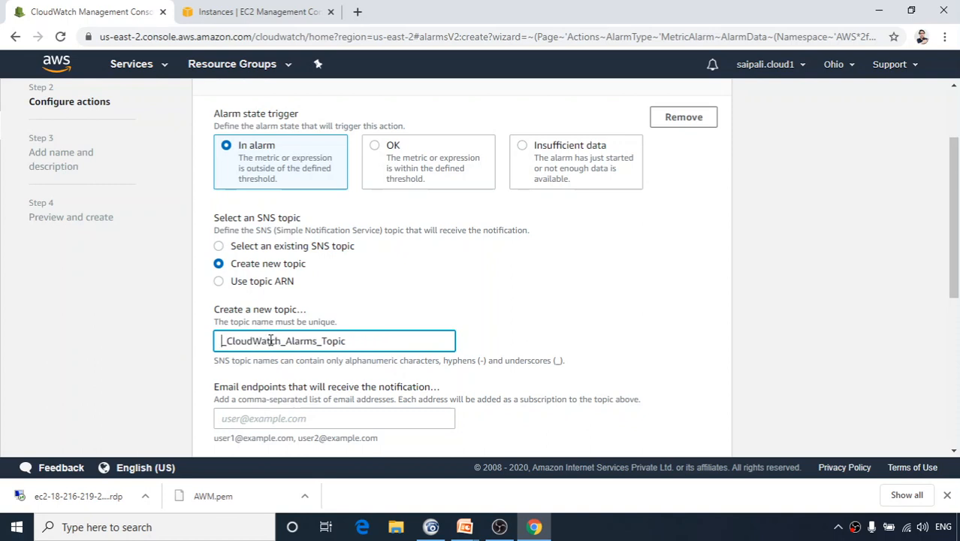
text(Saurabh)
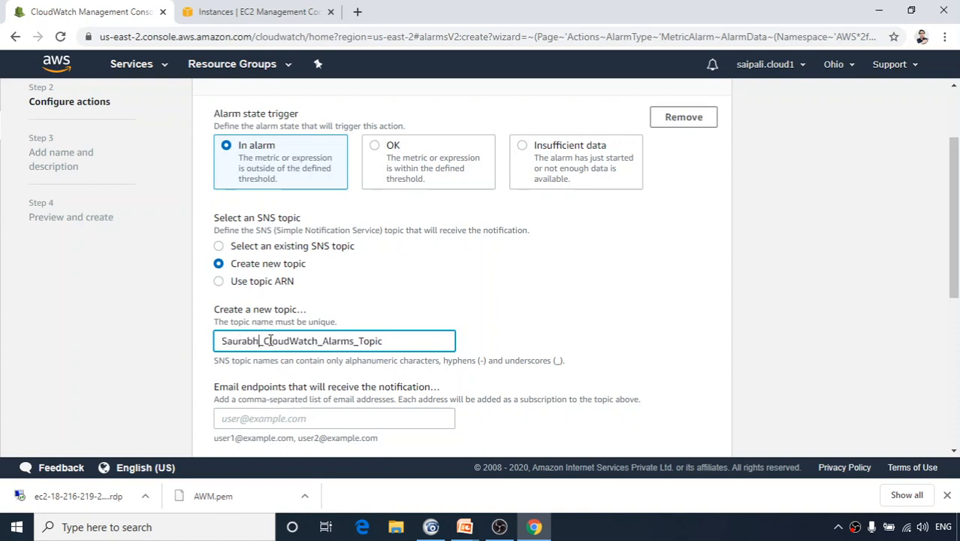
text( Windows)
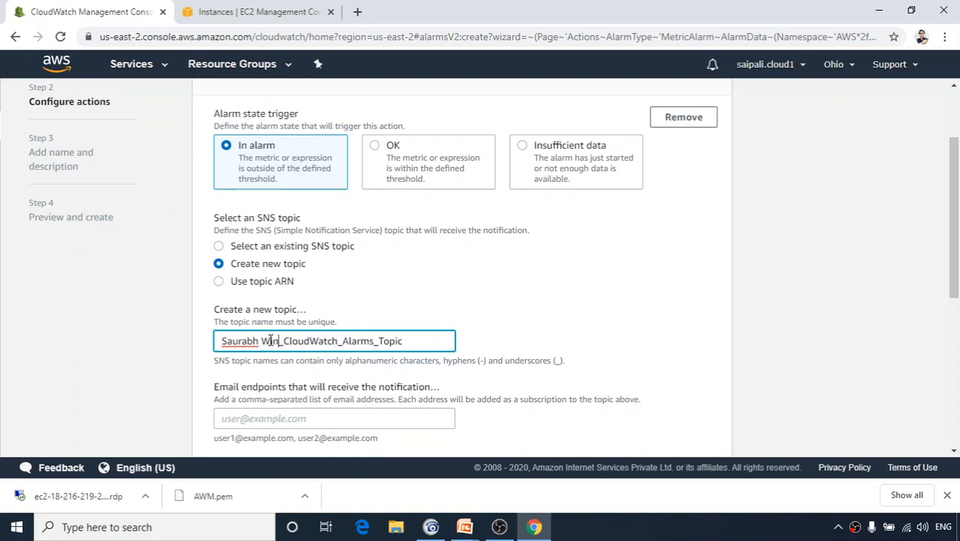
key(Left)
key(Left)
key(Left)
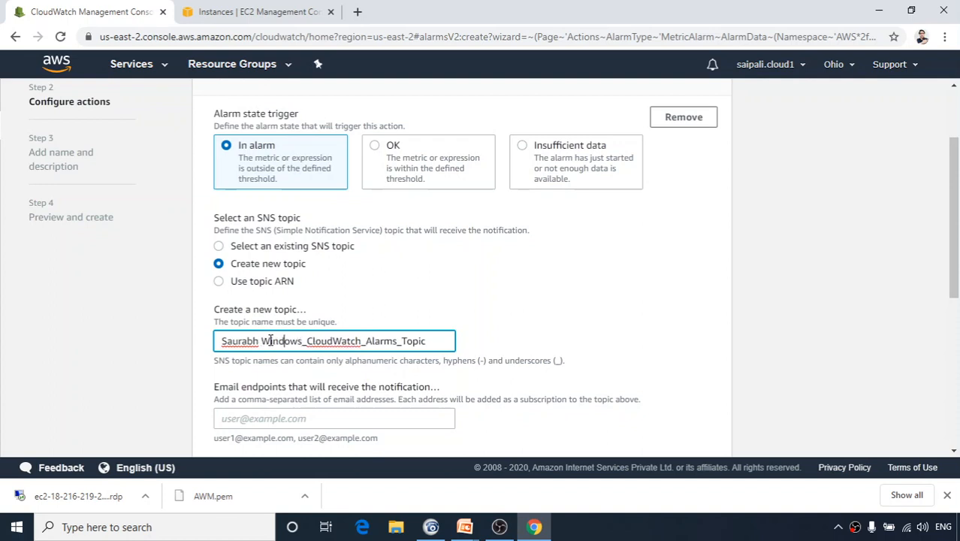
key(BackSpace)
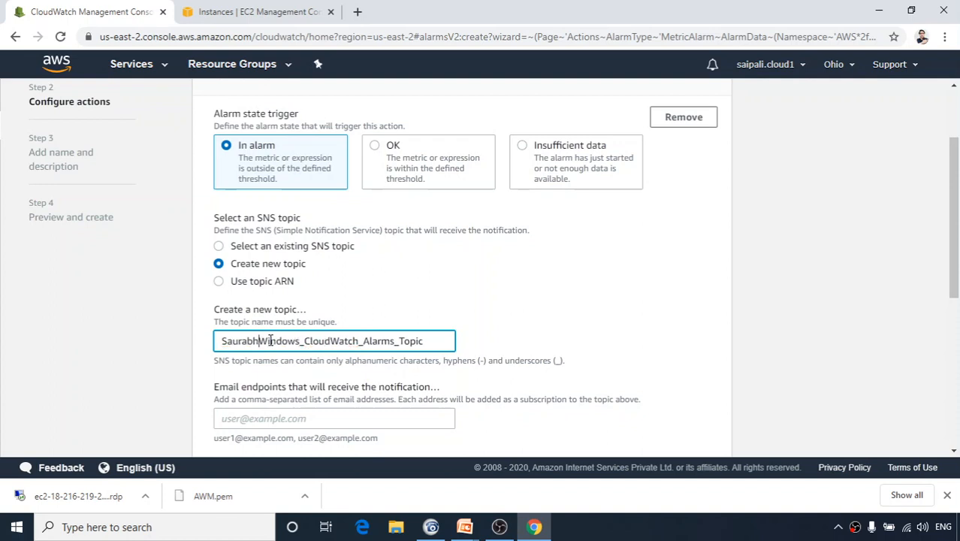
text(_)
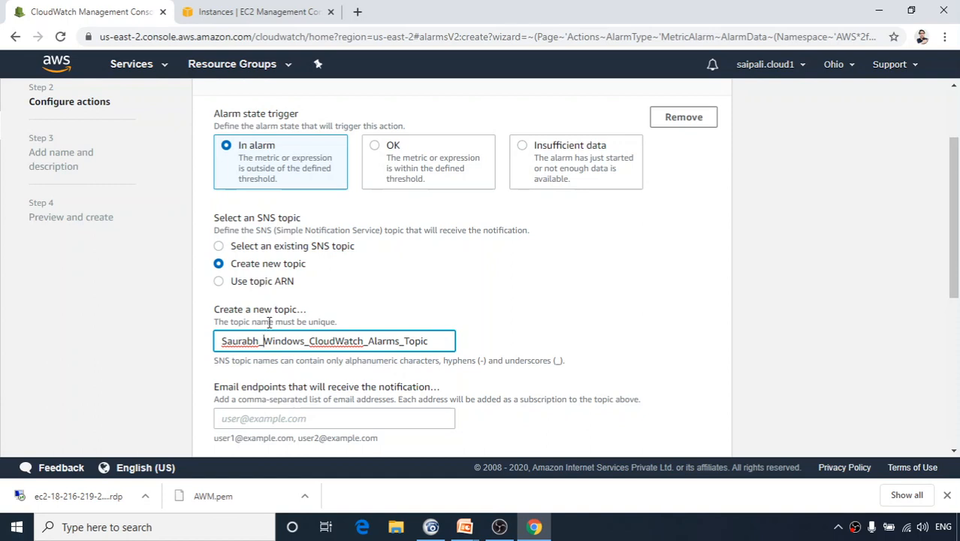
click(276, 418)
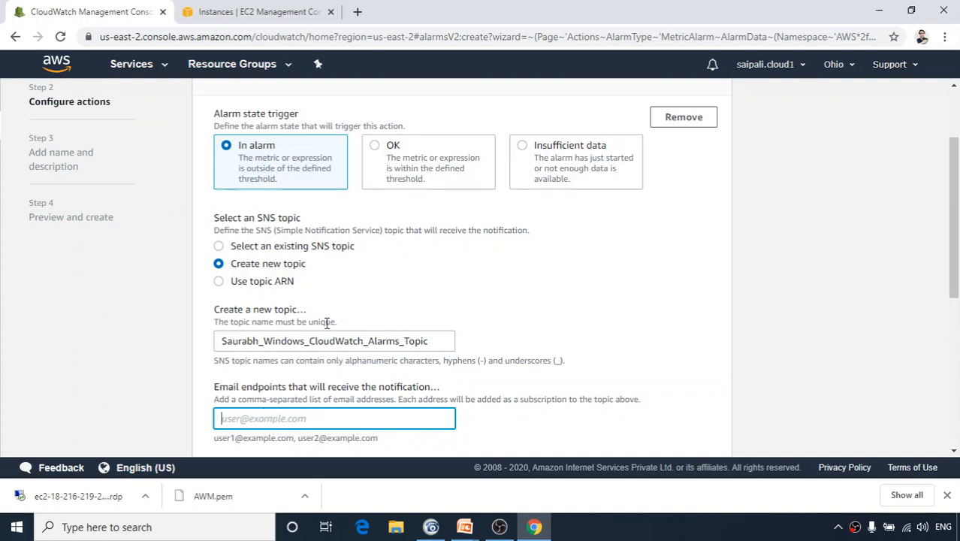
Enter the user's e-mail address as the endpoint and create the topic.
scroll(264, 226, up, 2)
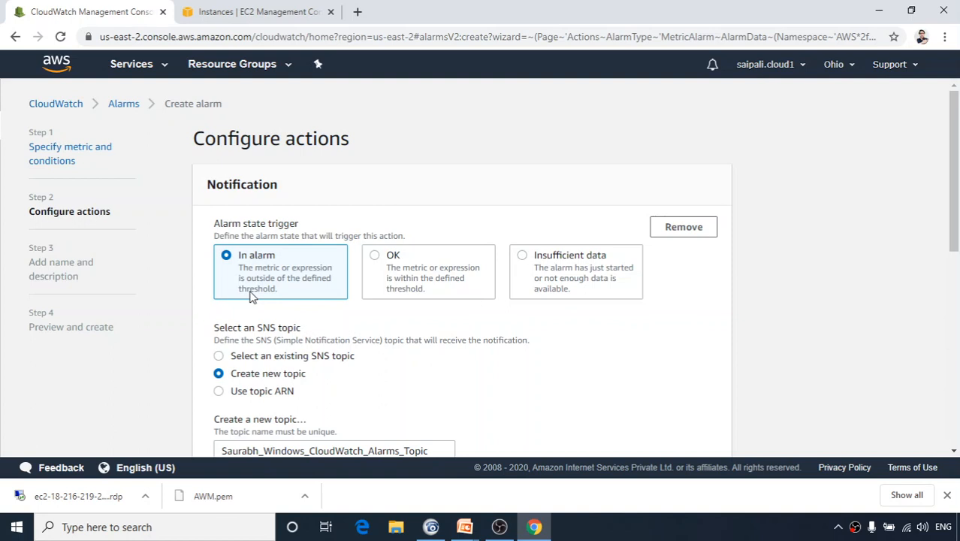
scroll(275, 339, down, 3)
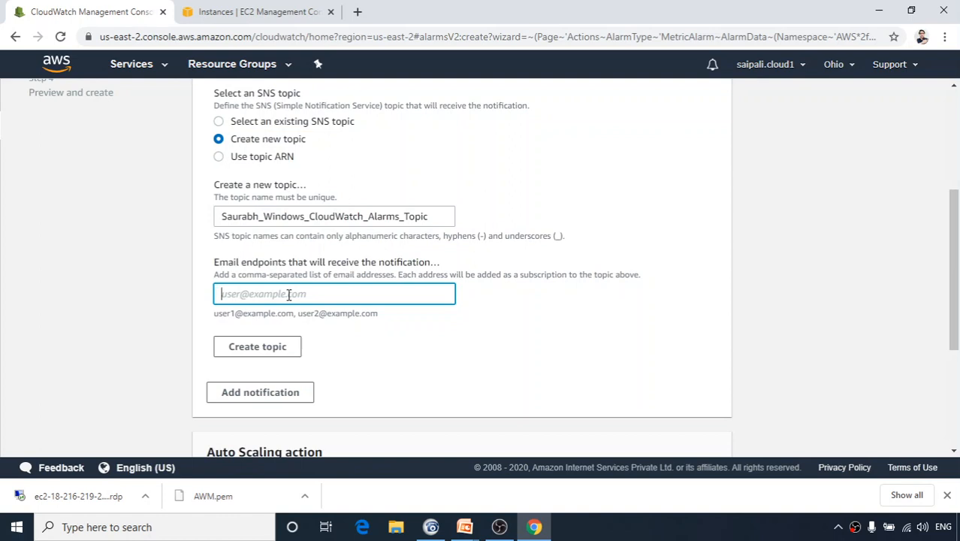
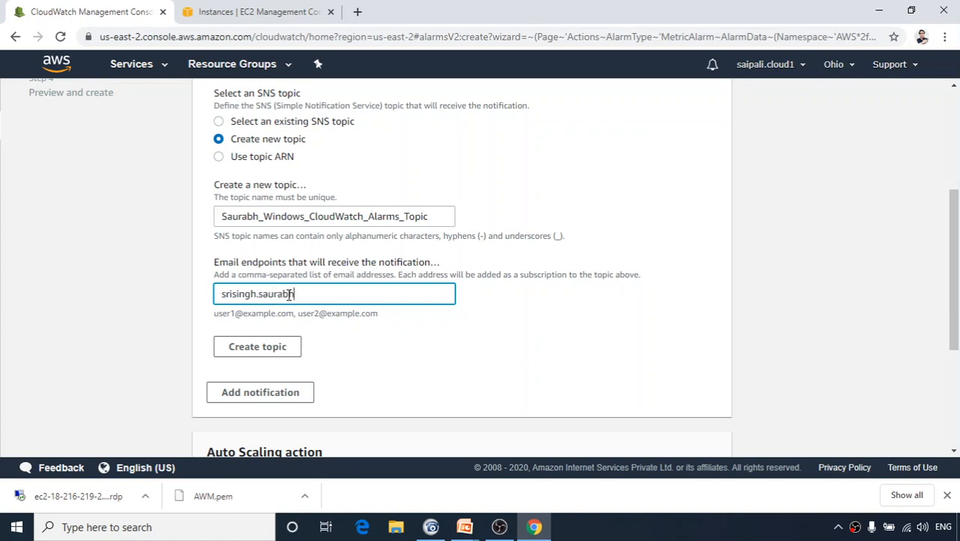
click(257, 350)
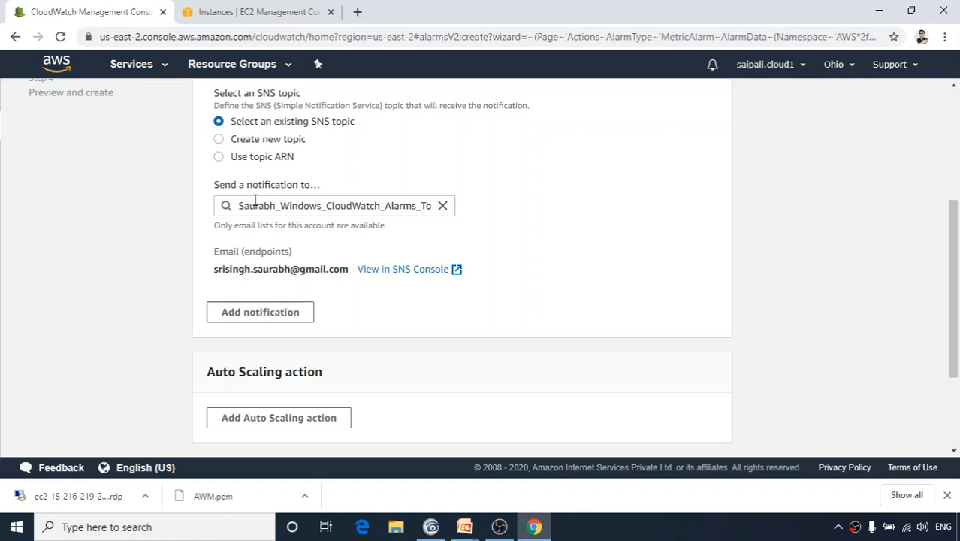
View the topic in the SNS console, check its pending e-mail subscription, and open a blank tab.
click(433, 275)
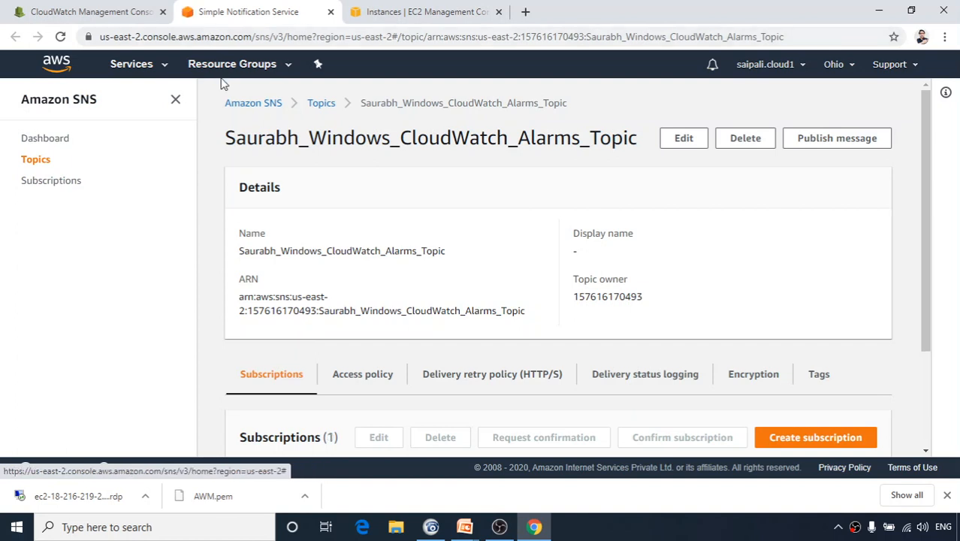
scroll(387, 250, down, 1)
scroll(388, 250, down, 2)
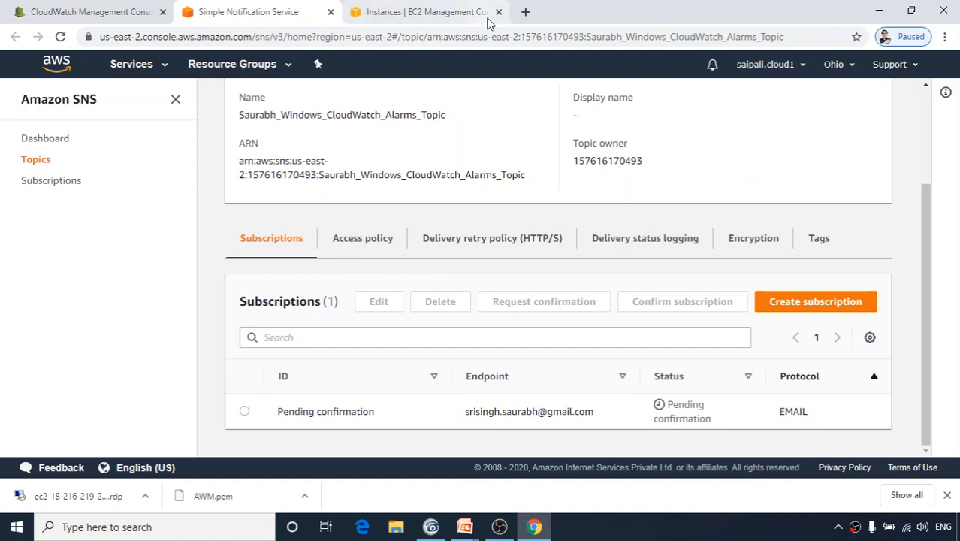
click(525, 11)
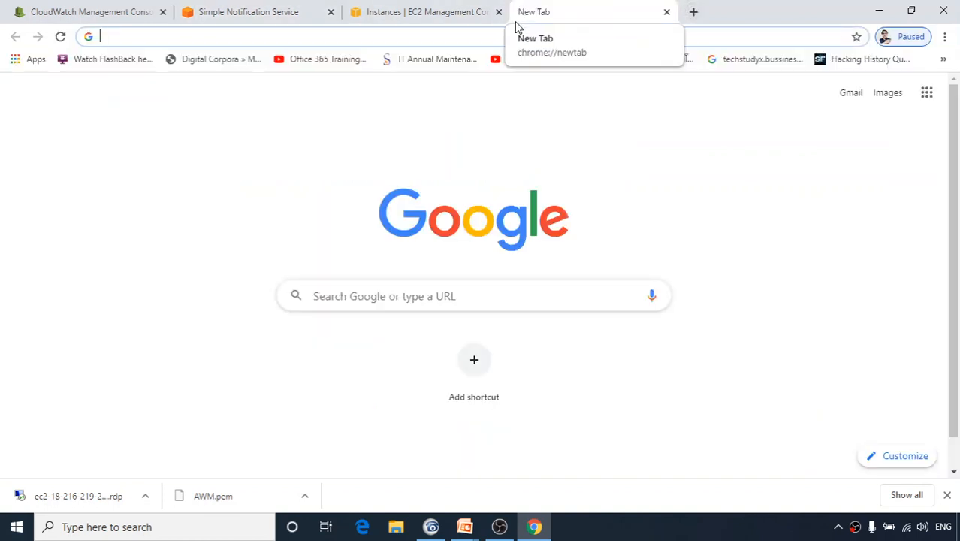
Go to Gmail and sign in with the user's Google account password.
text(gmail.com)
key(Return)
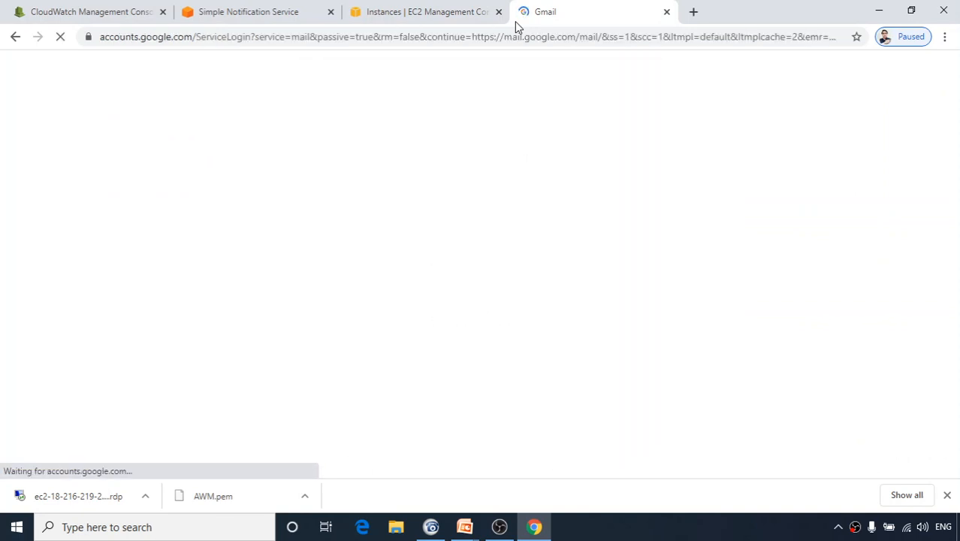
click(475, 210)
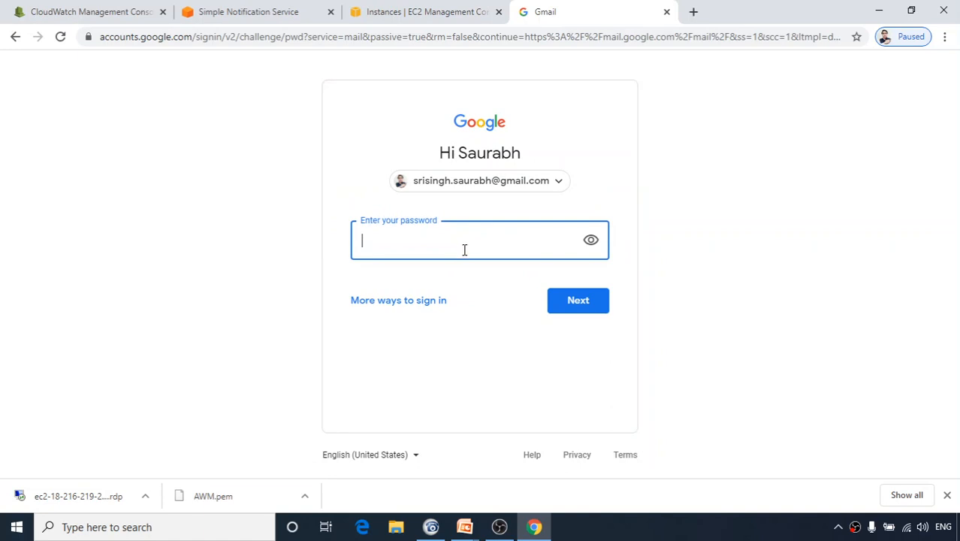
text(••••••••••••)
key(Return)
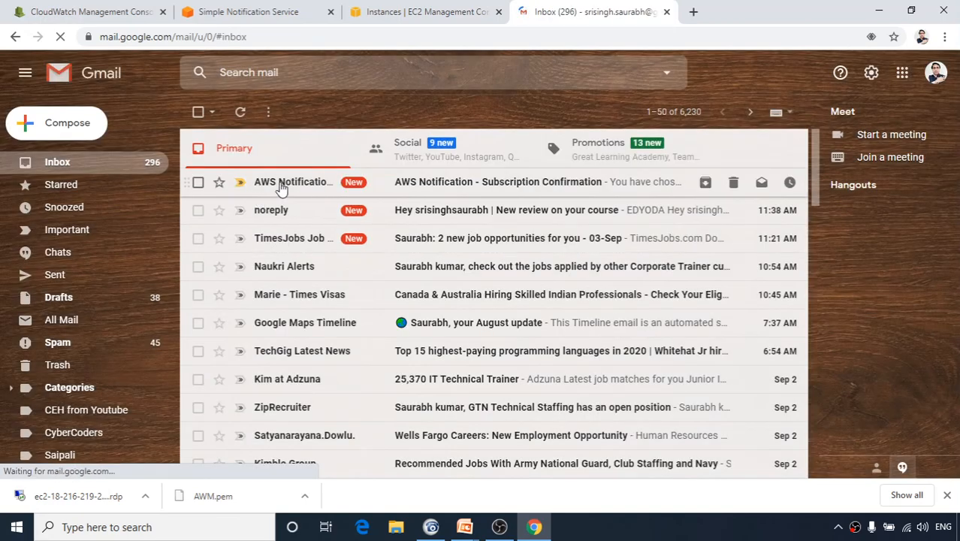
Open the AWS Notification Subscription Confirmation e-mail and compare it with the topic's subscriptions.
click(420, 187)
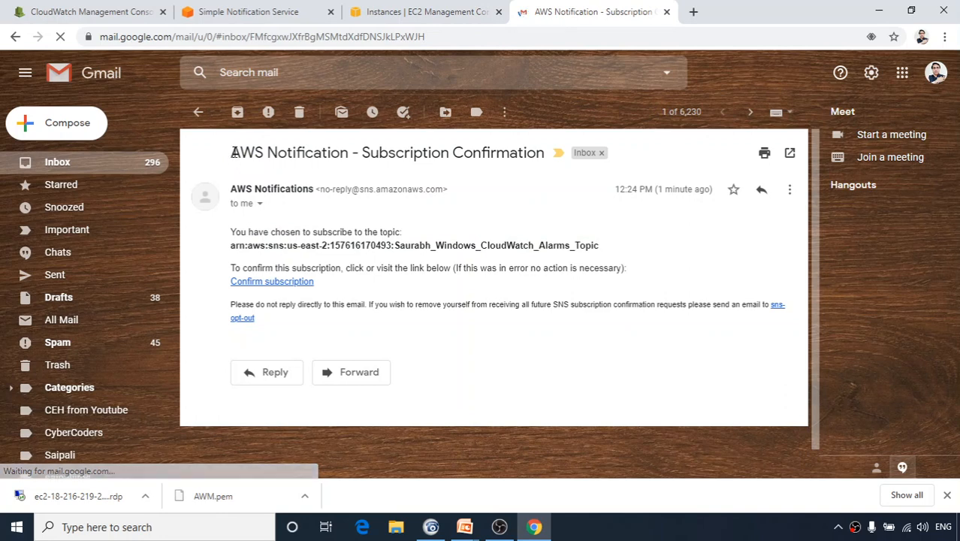
drag(232, 153, 550, 162)
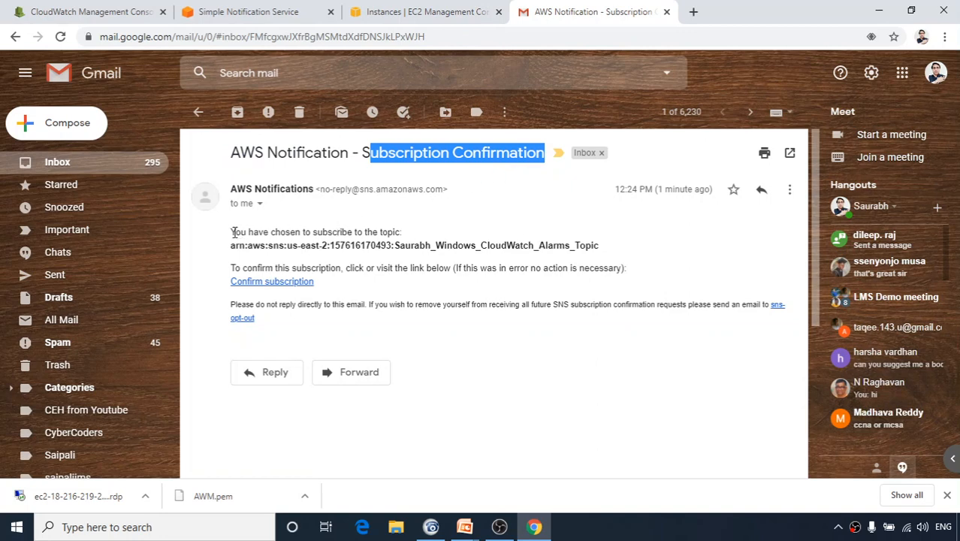
drag(232, 233, 601, 249)
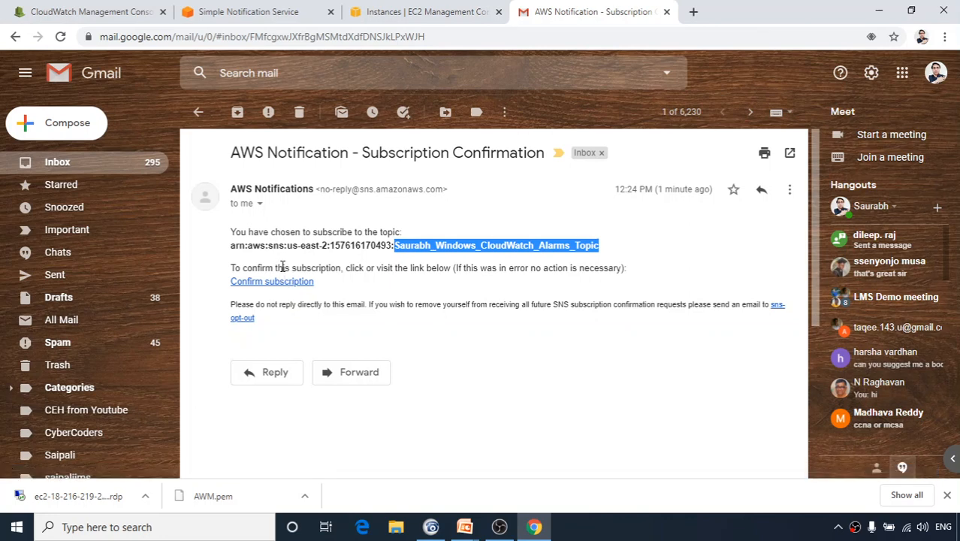
click(103, 16)
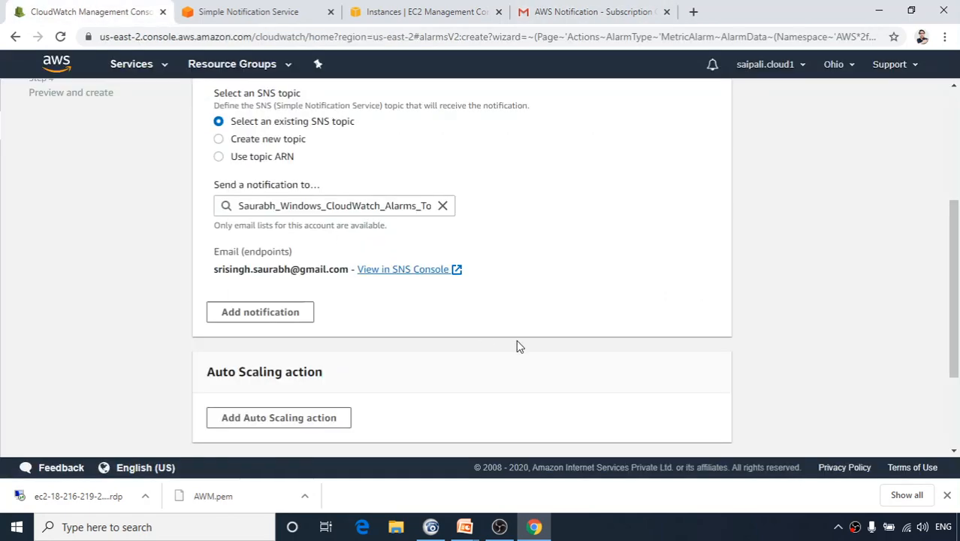
click(472, 285)
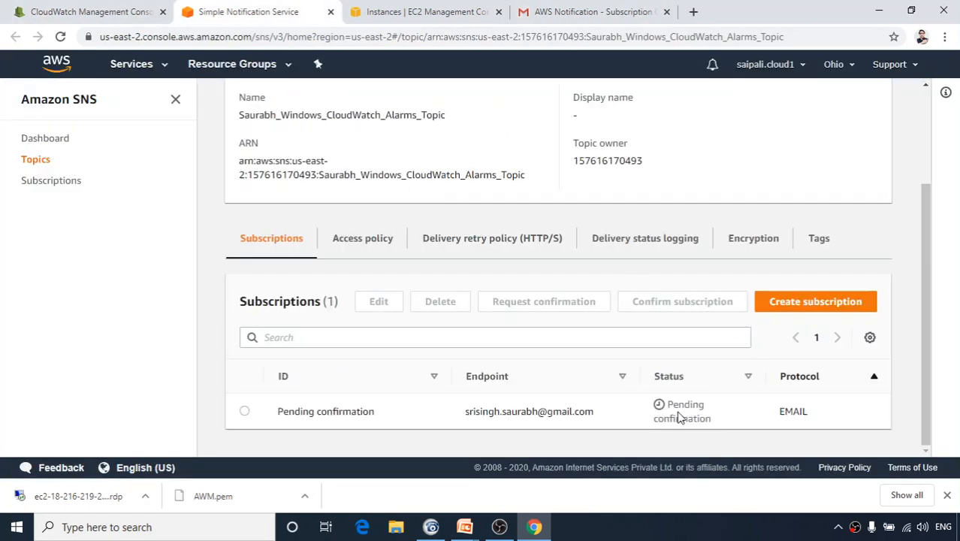
click(587, 16)
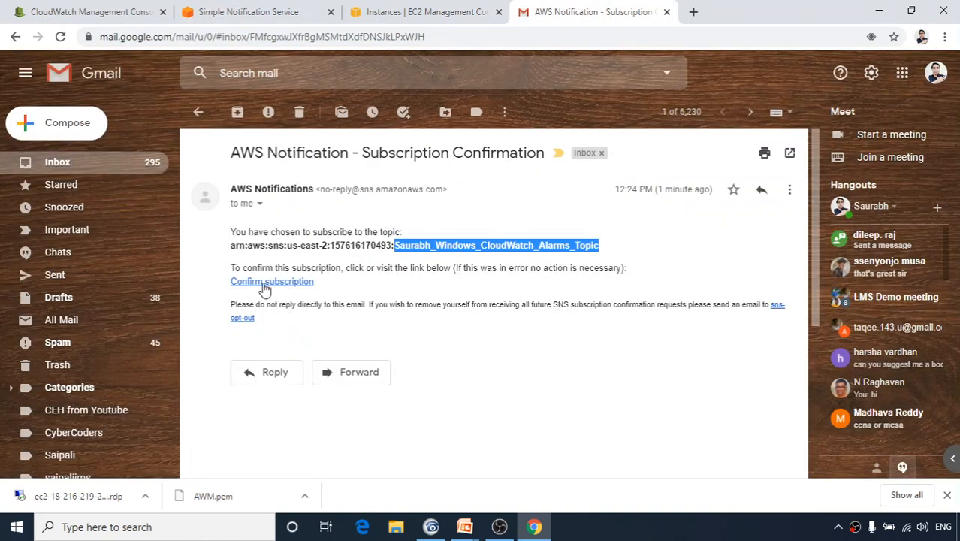
Confirm the subscription via the e-mail link, then close the 'Subscription confirmed!' page.
click(265, 283)
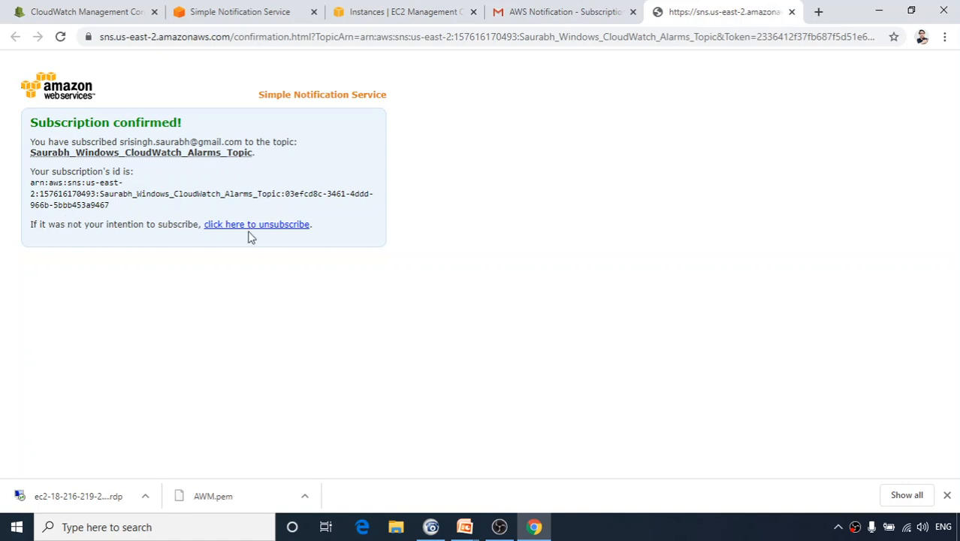
click(792, 12)
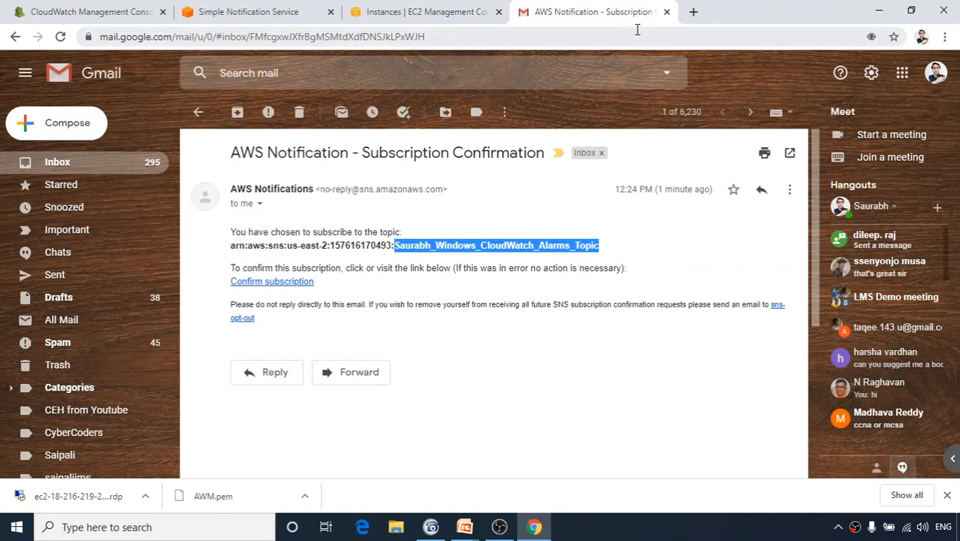
Refresh the SNS topic to confirm the email subscription is Confirmed, then close it and go back to CloudWatch.
click(254, 13)
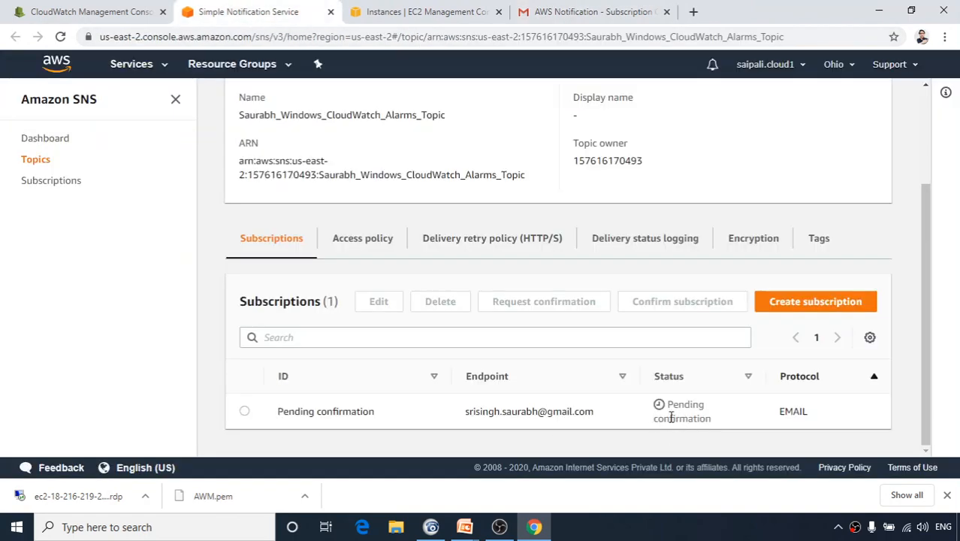
click(60, 36)
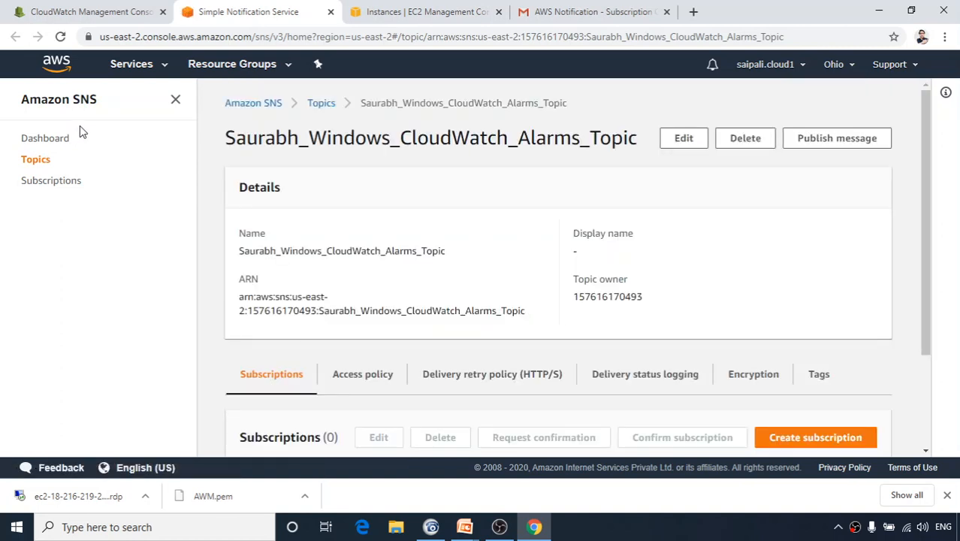
scroll(489, 233, down, 3)
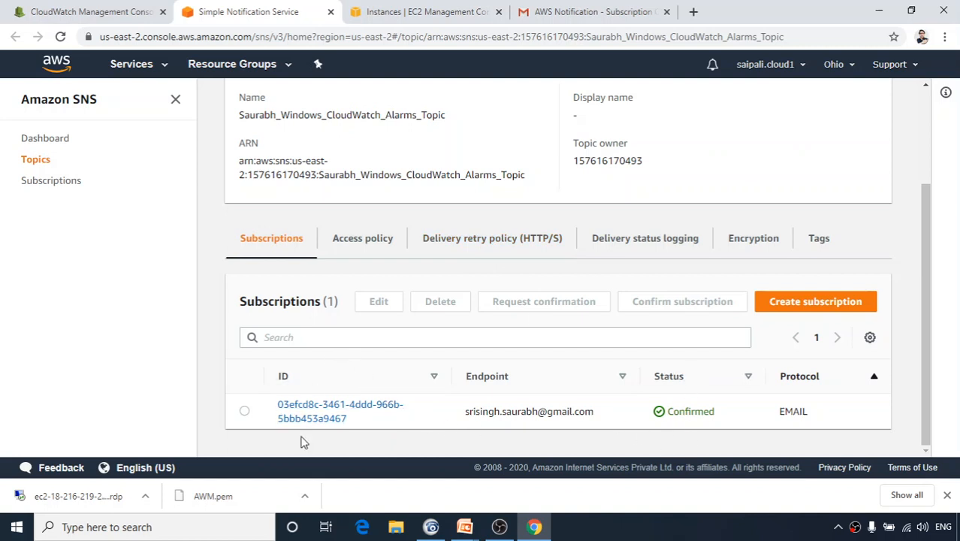
click(330, 12)
click(64, 13)
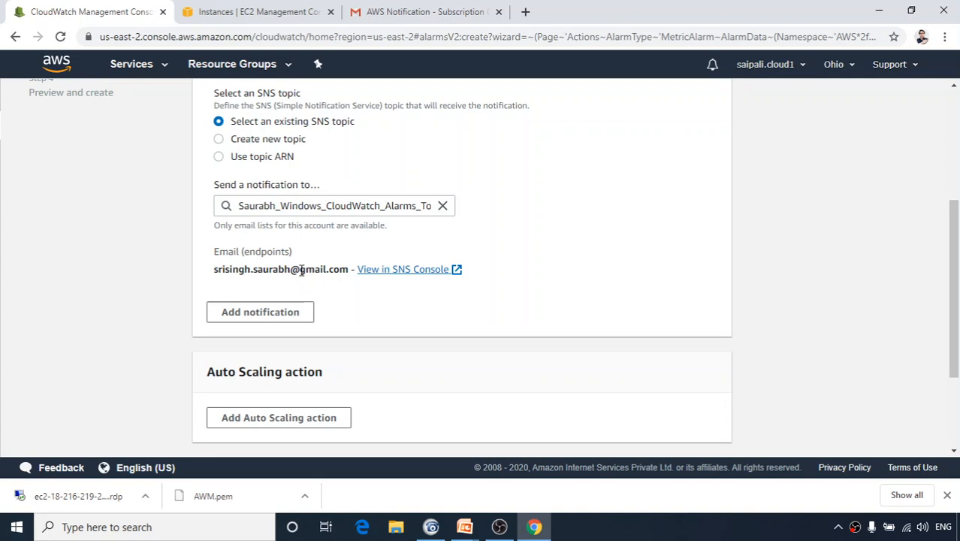
Add a second notification block to the alarm, then remove it to keep only the email notification.
click(270, 319)
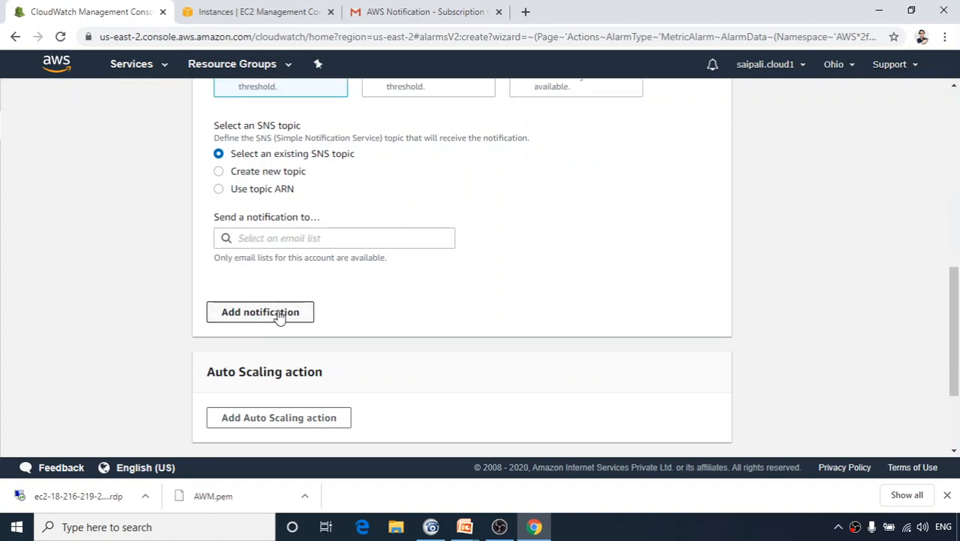
scroll(323, 304, up, 2)
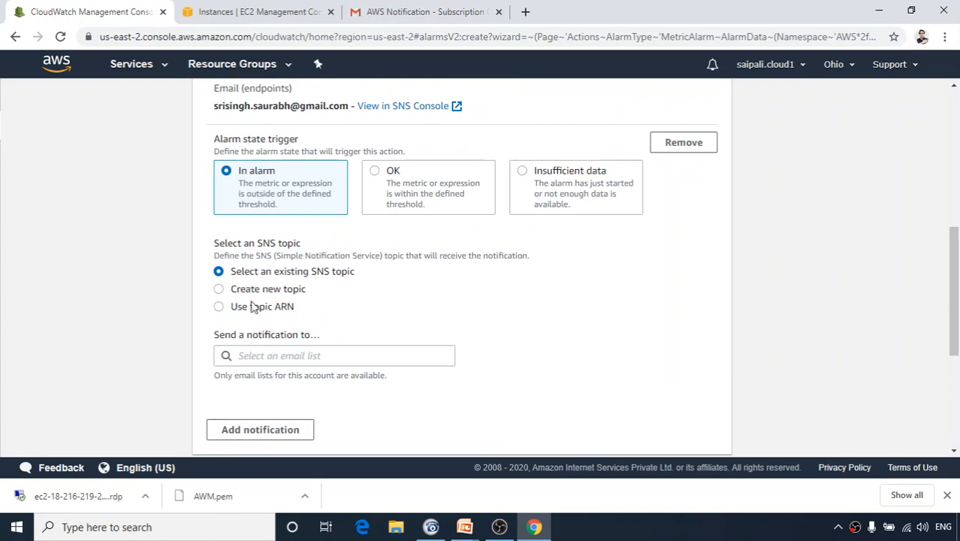
scroll(306, 354, down, 2)
scroll(307, 355, up, 6)
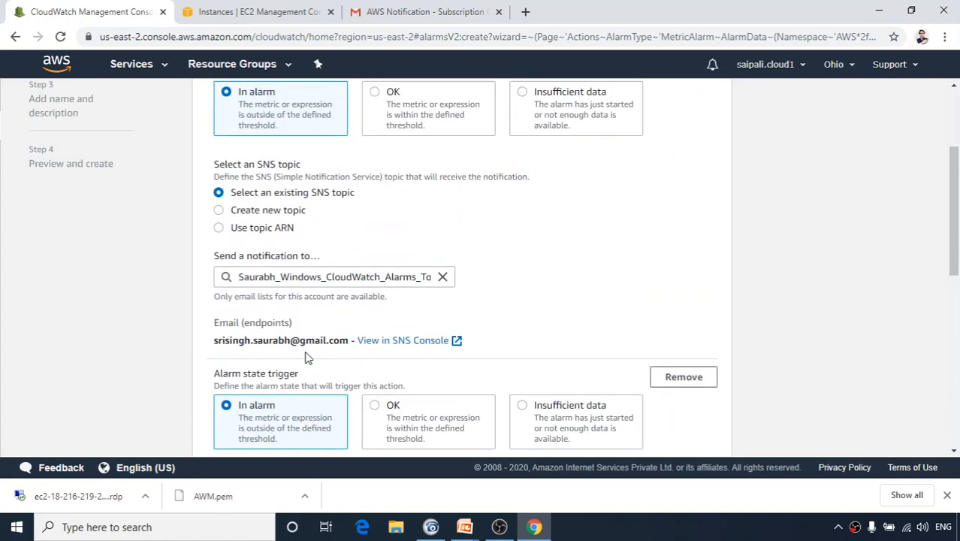
scroll(297, 315, up, 3)
scroll(368, 268, down, 6)
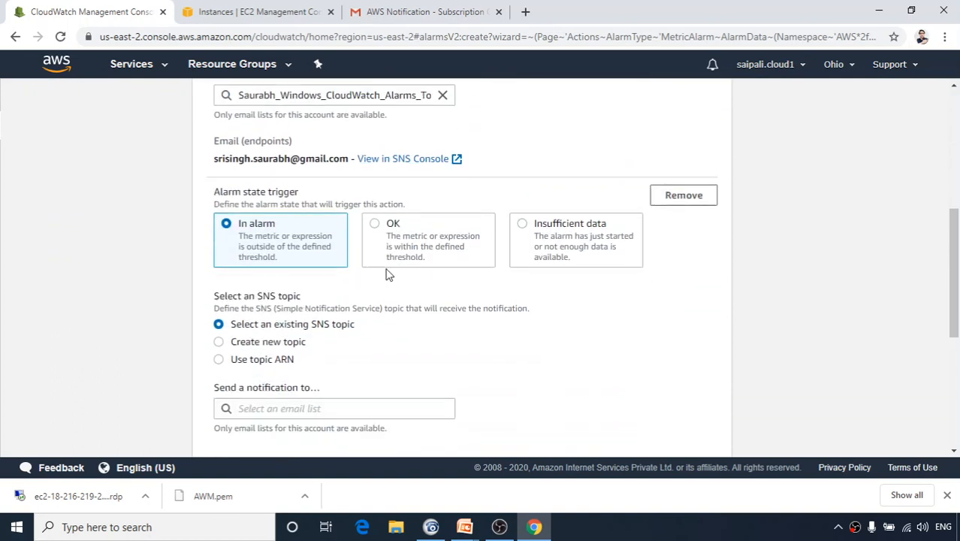
click(682, 190)
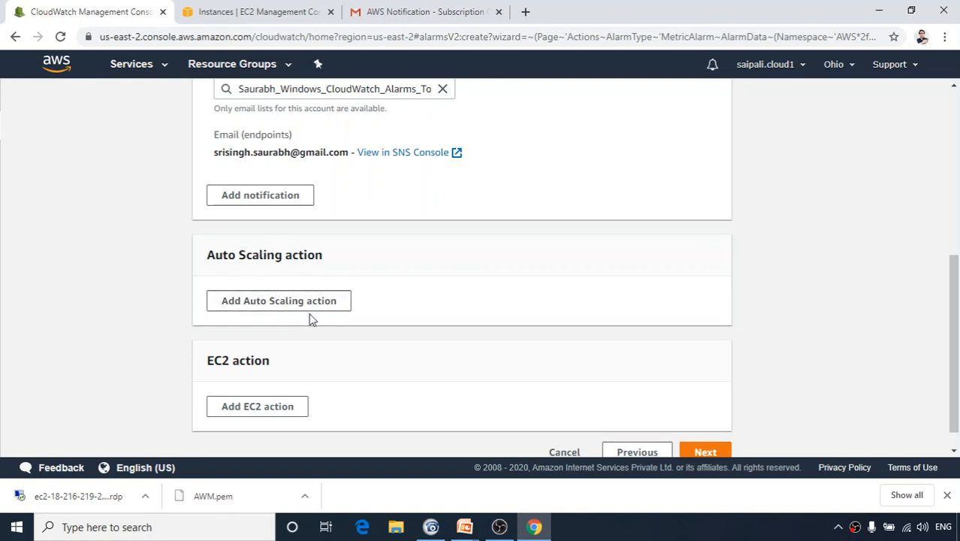
Bring the HANDS ON LAB PowerPoint slide show to the front.
scroll(311, 318, down, 1)
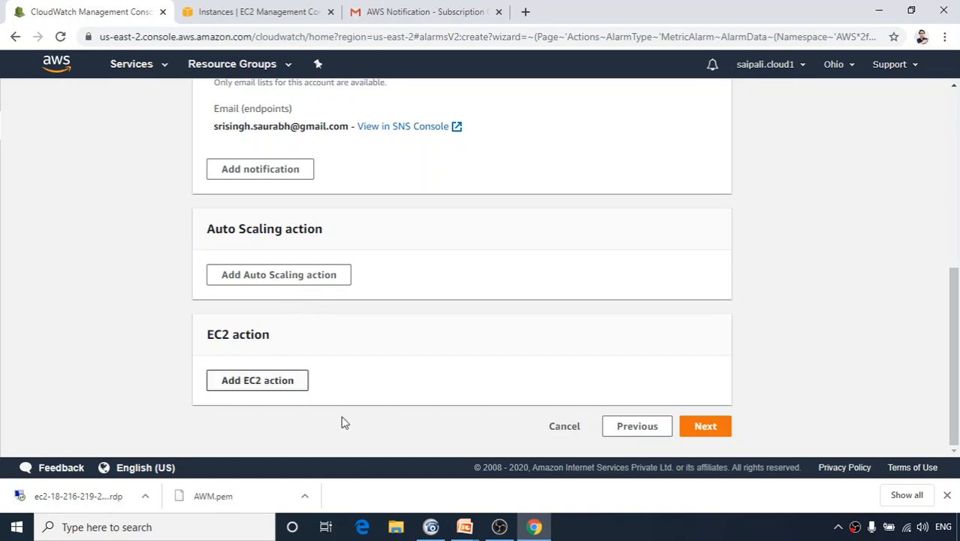
click(464, 526)
click(510, 497)
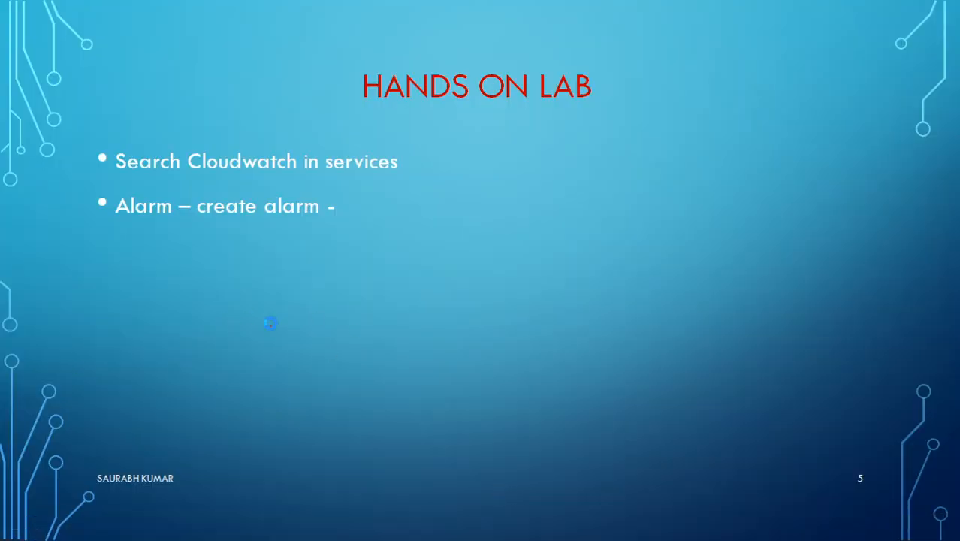
Go back to the monitoring slide and draw red ink underlining Monitoring and linking CPU, action and notification.
key(Left)
key(Left)
key(Left)
key(Left)
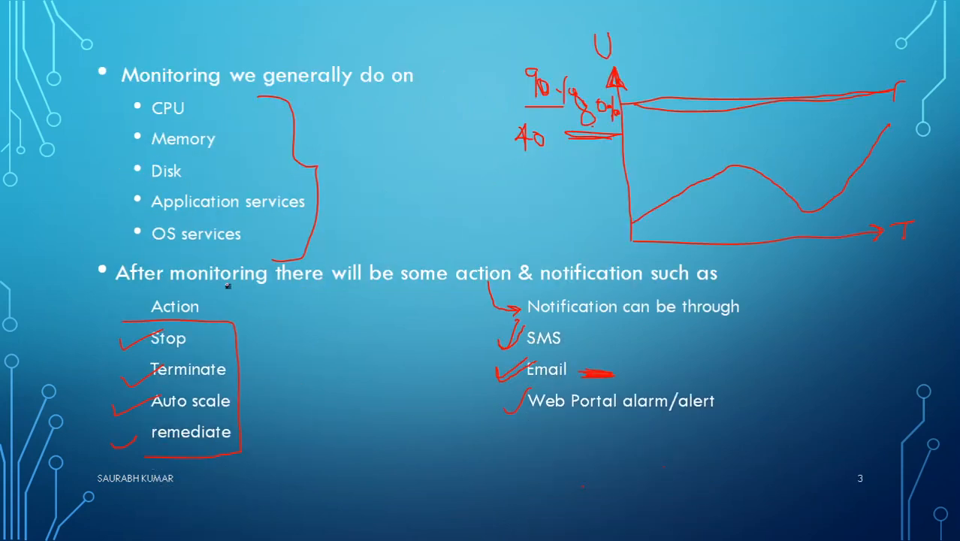
mouse_move(490, 288)
mouse_down()
mouse_move(524, 311)
mouse_move(431, 360)
mouse_move(472, 371)
mouse_move(453, 367)
mouse_up()
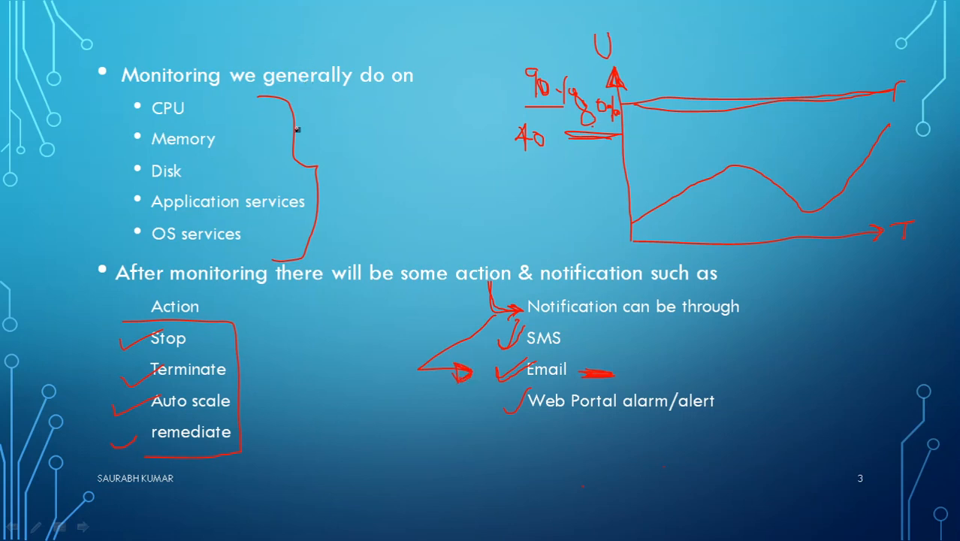
mouse_move(120, 91)
mouse_down()
mouse_move(218, 94)
mouse_move(263, 113)
mouse_move(321, 115)
mouse_up()
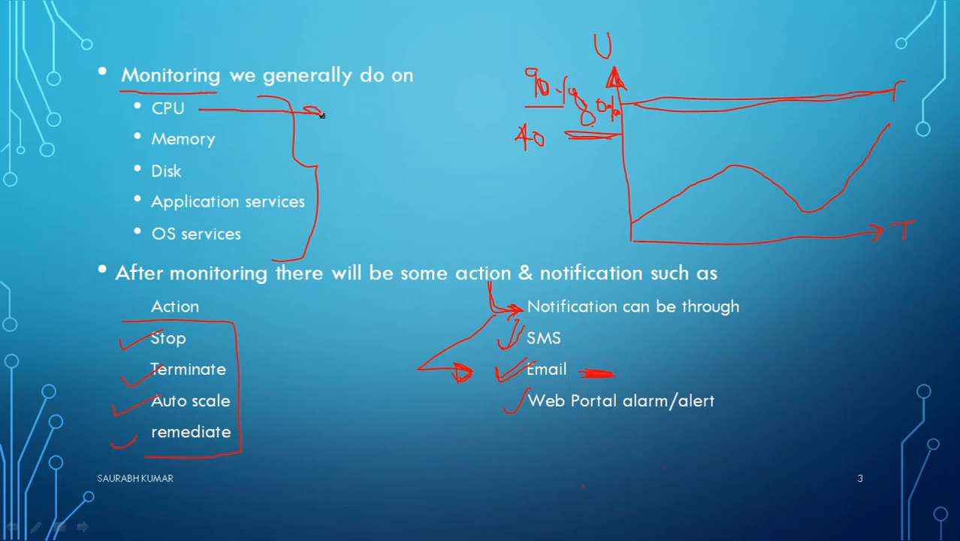
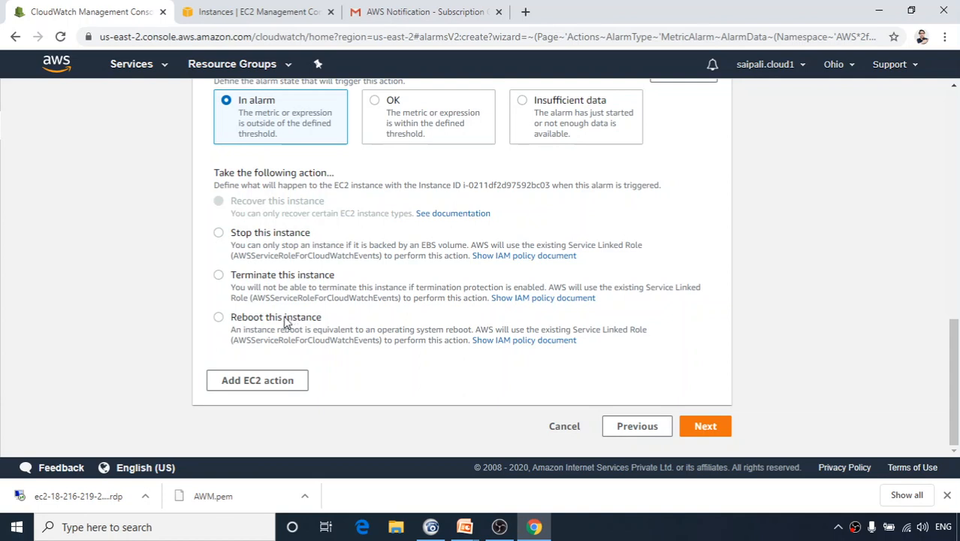
Set the alarm's EC2 action to reboot this instance, adding and then removing a spare second action.
click(219, 317)
click(233, 385)
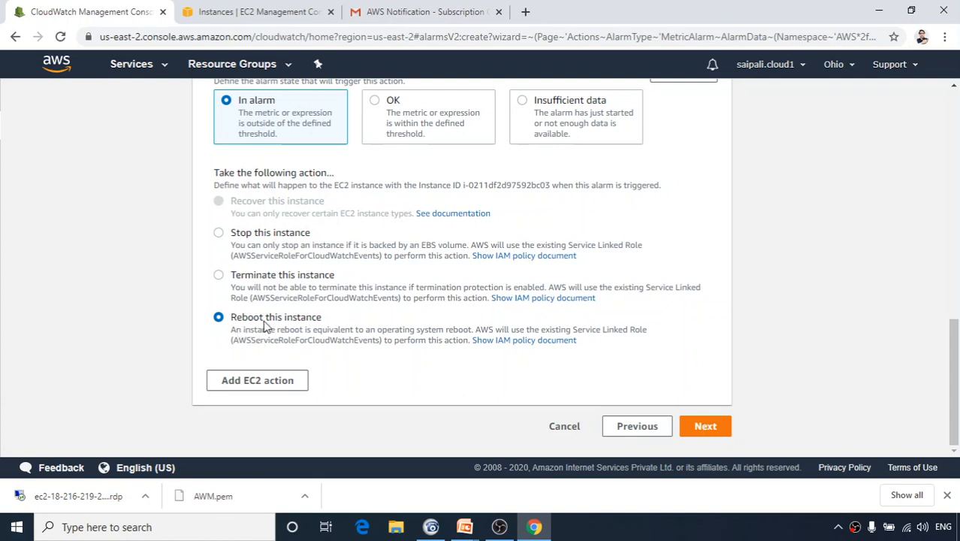
click(281, 388)
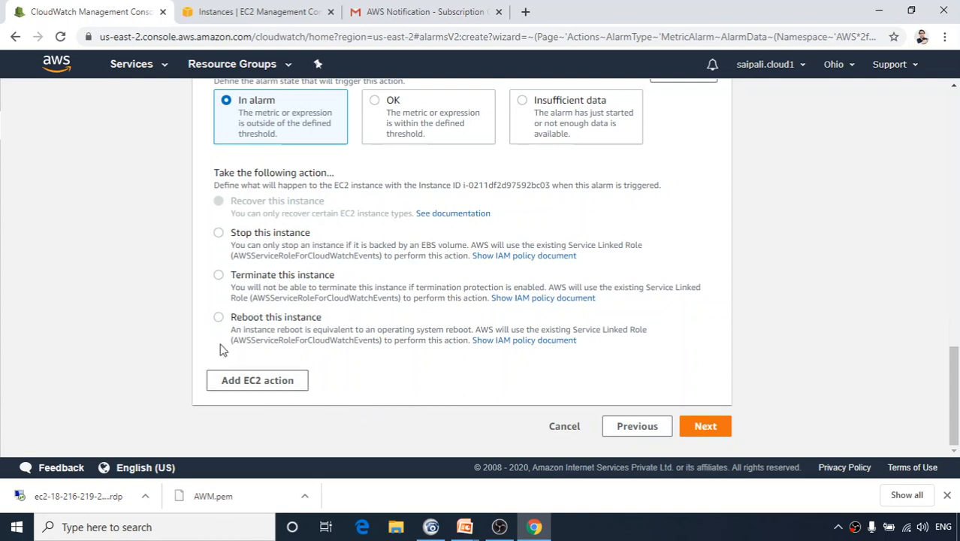
scroll(384, 329, up, 5)
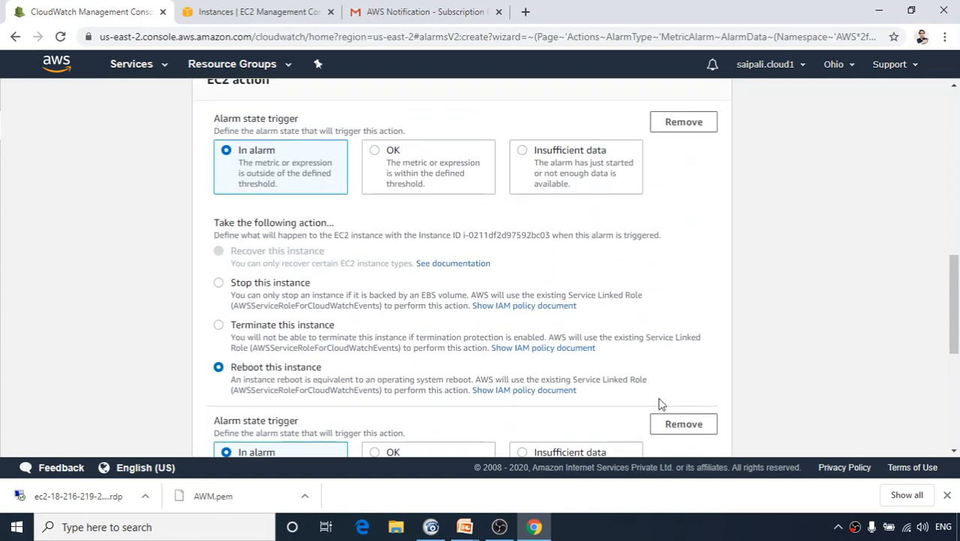
scroll(638, 349, down, 3)
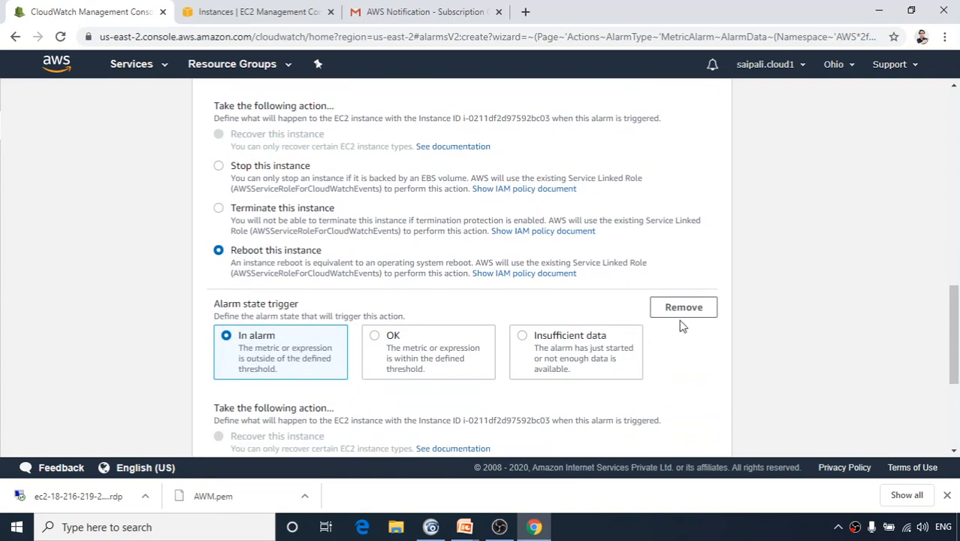
click(683, 309)
Scroll through the configured actions and advance to the name and description step.
scroll(537, 356, up, 10)
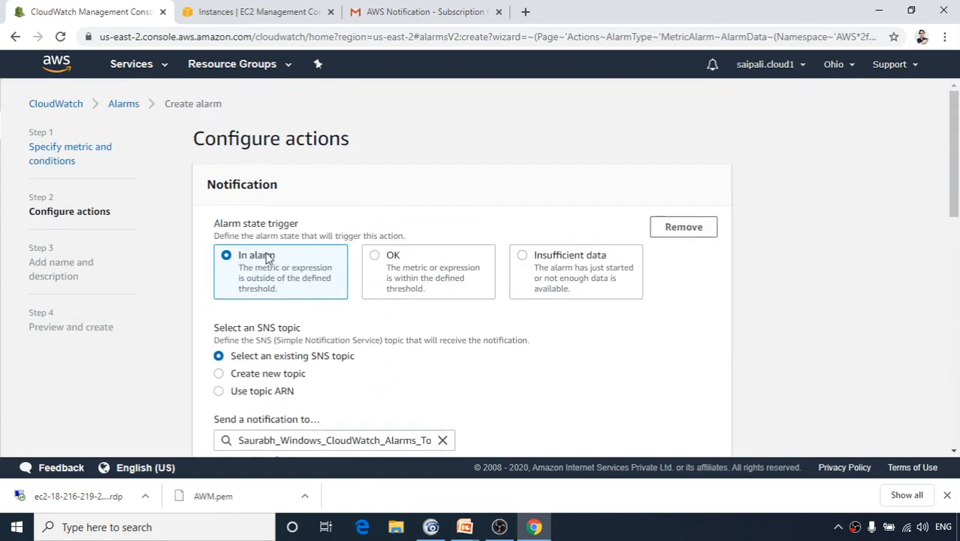
scroll(294, 256, down, 2)
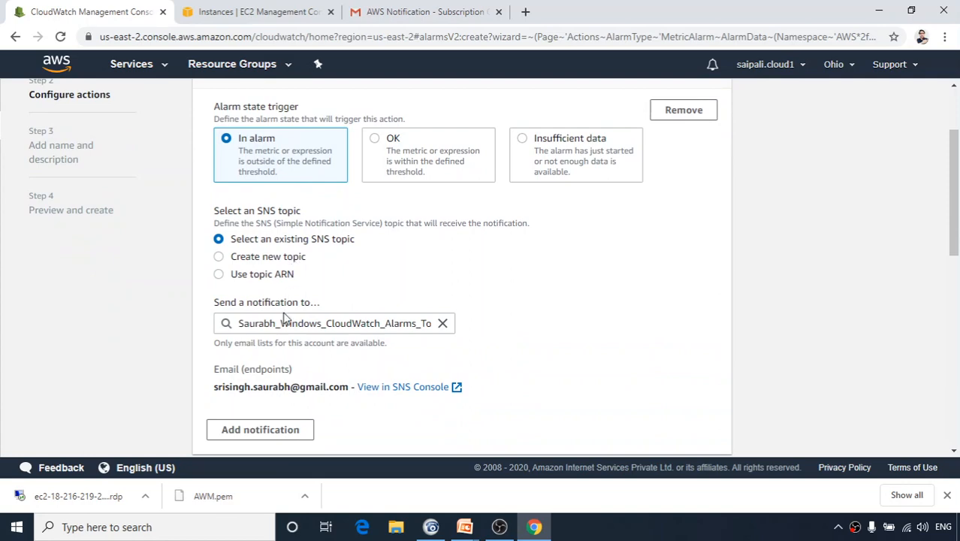
scroll(316, 402, down, 4)
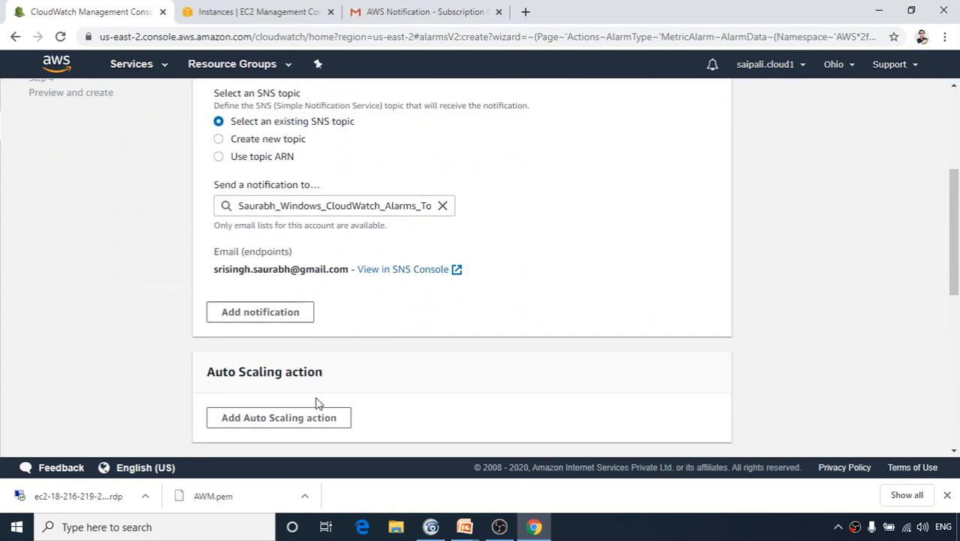
scroll(293, 276, down, 4)
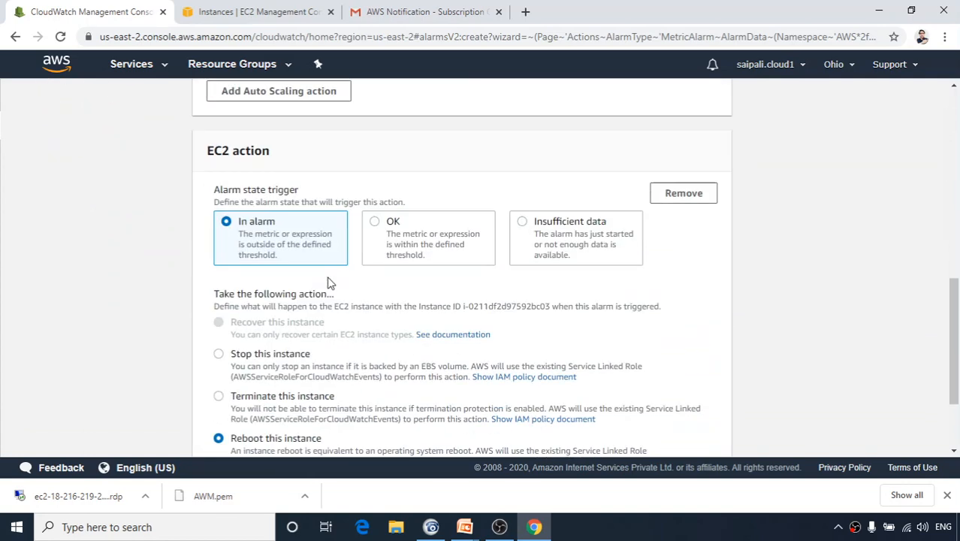
scroll(294, 300, down, 2)
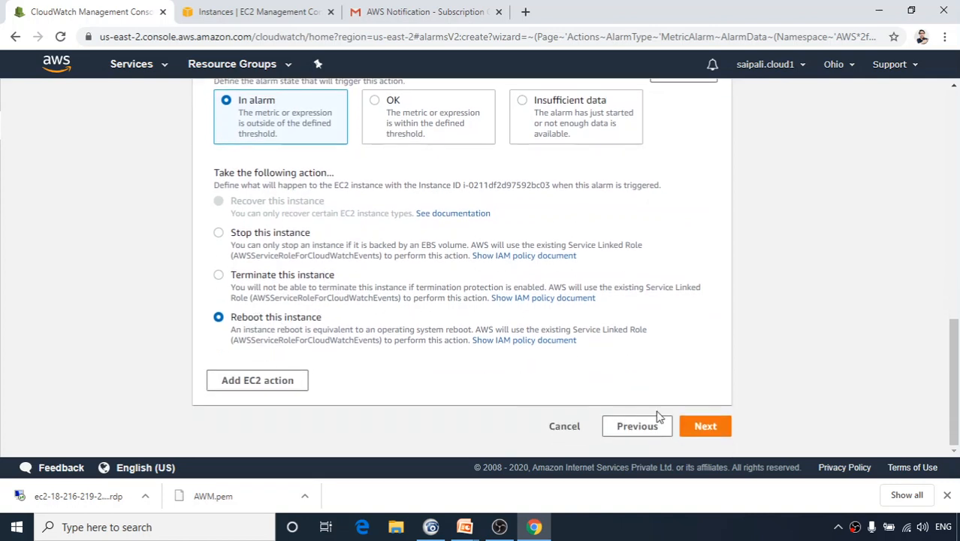
click(704, 429)
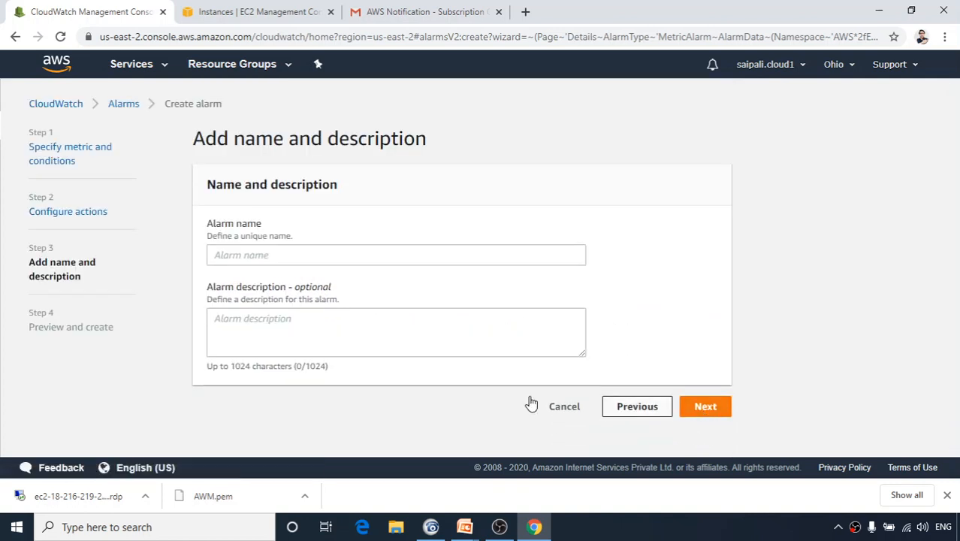
Enter Ec2-alrm-CPUutl-01 as the alarm name, fixing a typo, and keep the description blank.
click(314, 259)
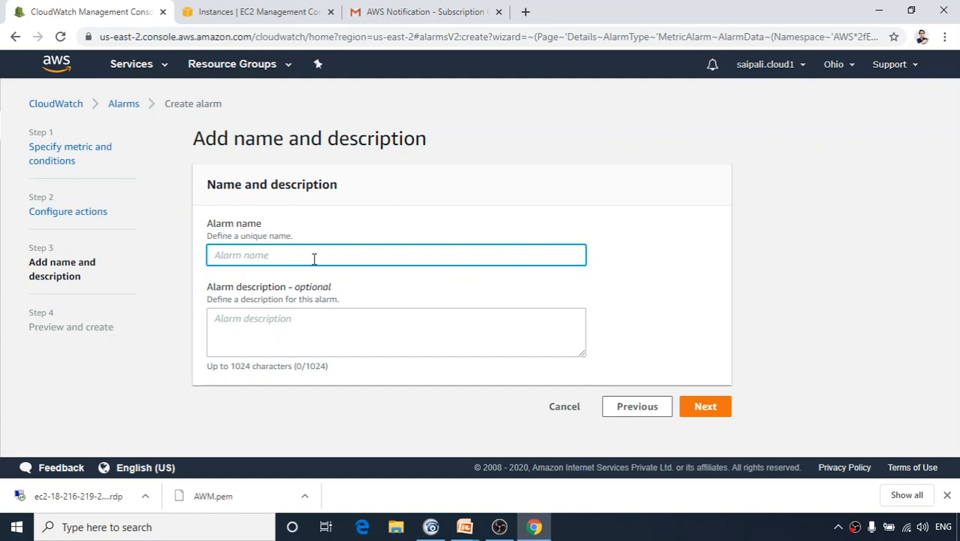
text(Ec2-alrm-CPUutl)
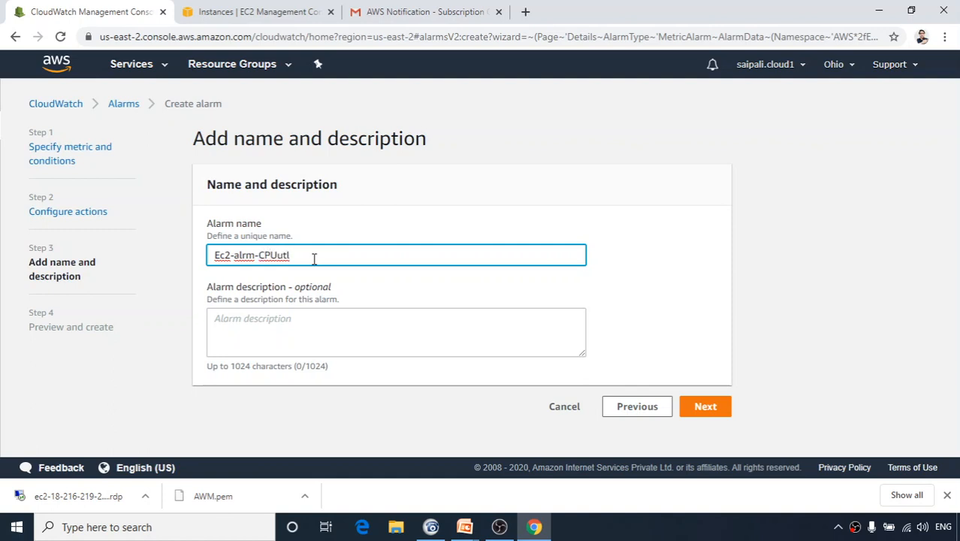
text(-01)
click(273, 327)
text(w)
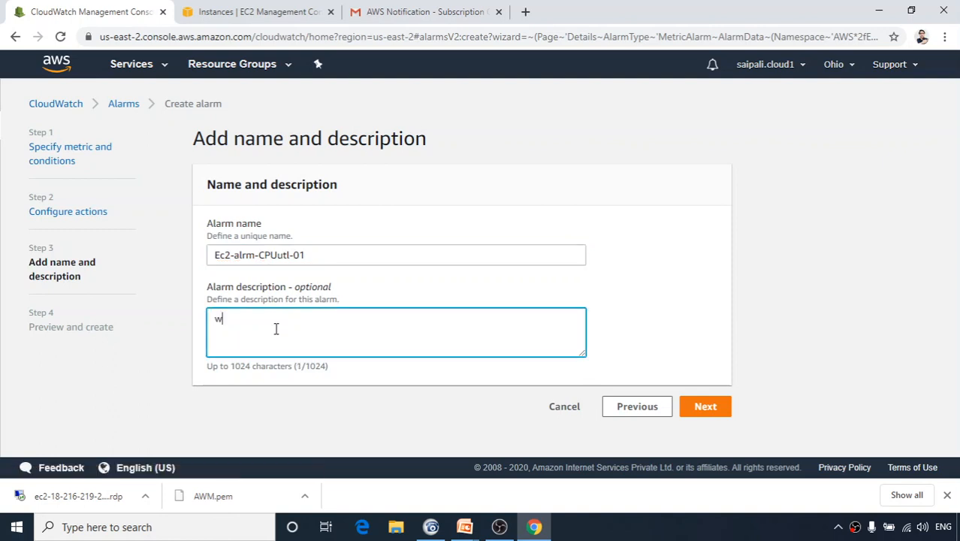
key(BackSpace)
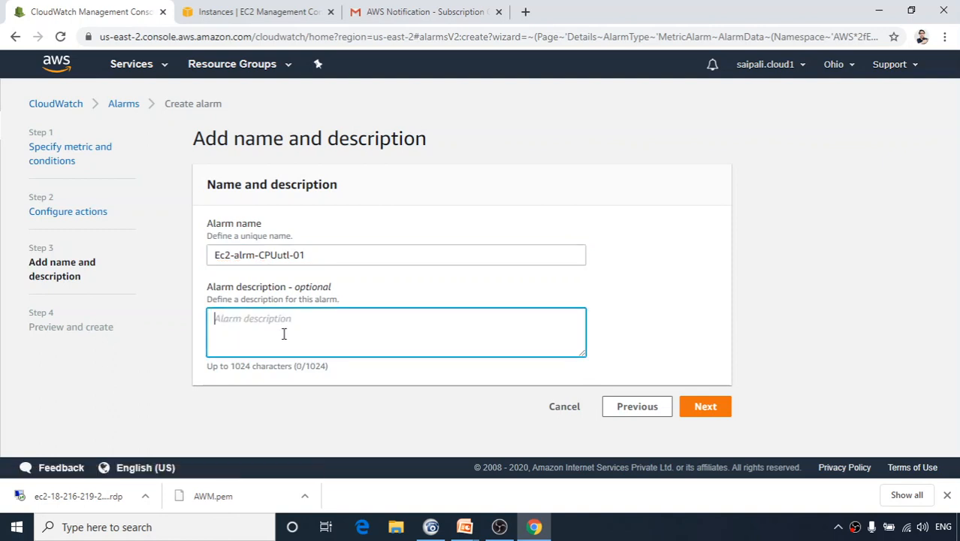
Review the preview: CPUUtilization metric, threshold > 5, email notification, reboot action and alarm name.
click(705, 407)
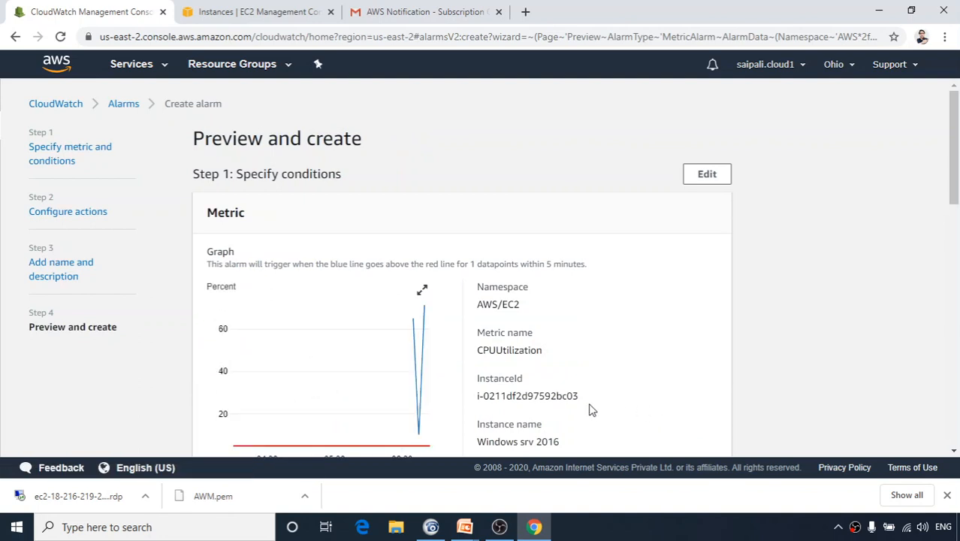
scroll(518, 417, down, 3)
scroll(387, 314, up, 1)
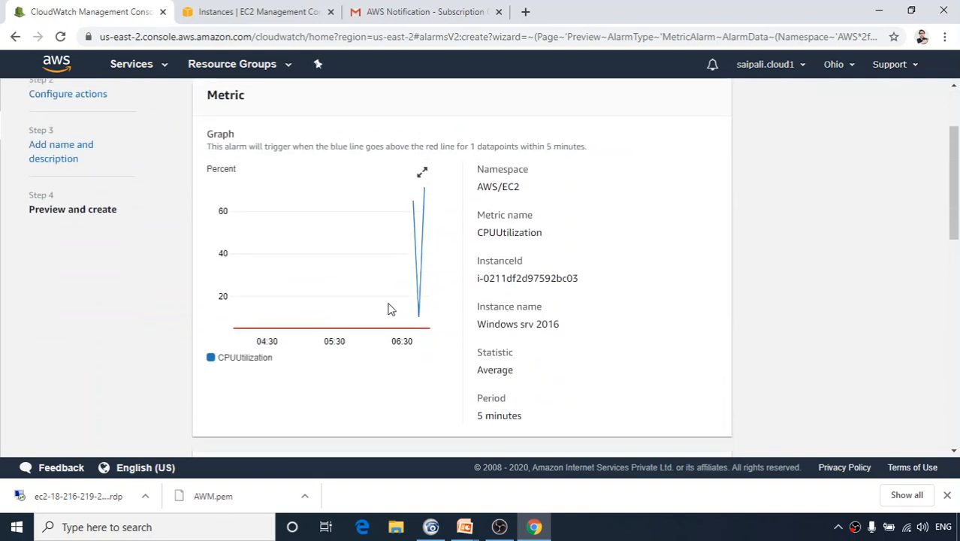
mouse_move(361, 281)
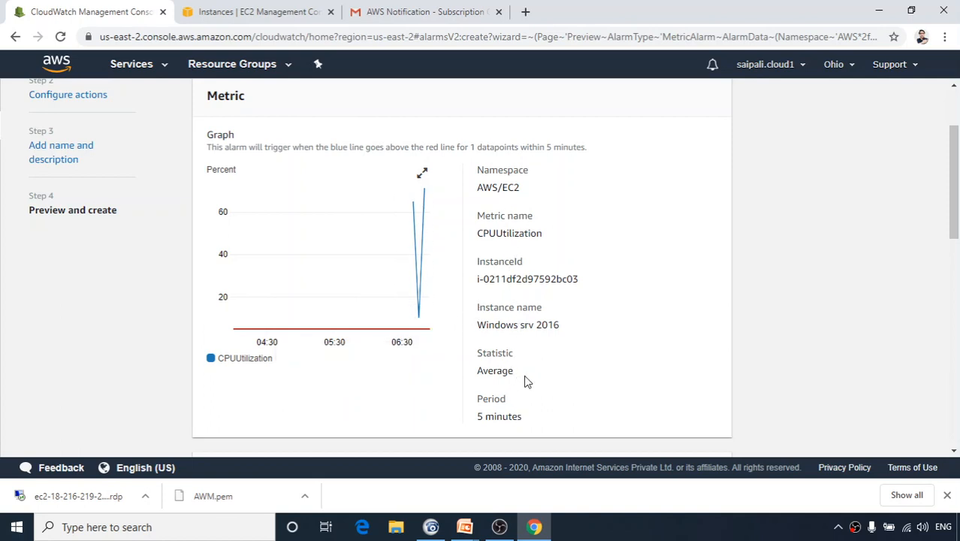
scroll(528, 376, down, 3)
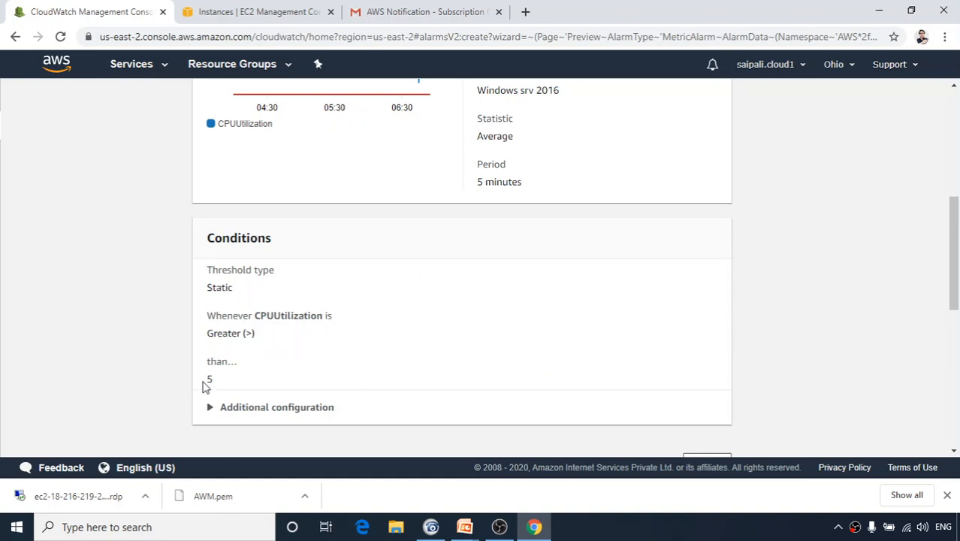
scroll(327, 372, down, 3)
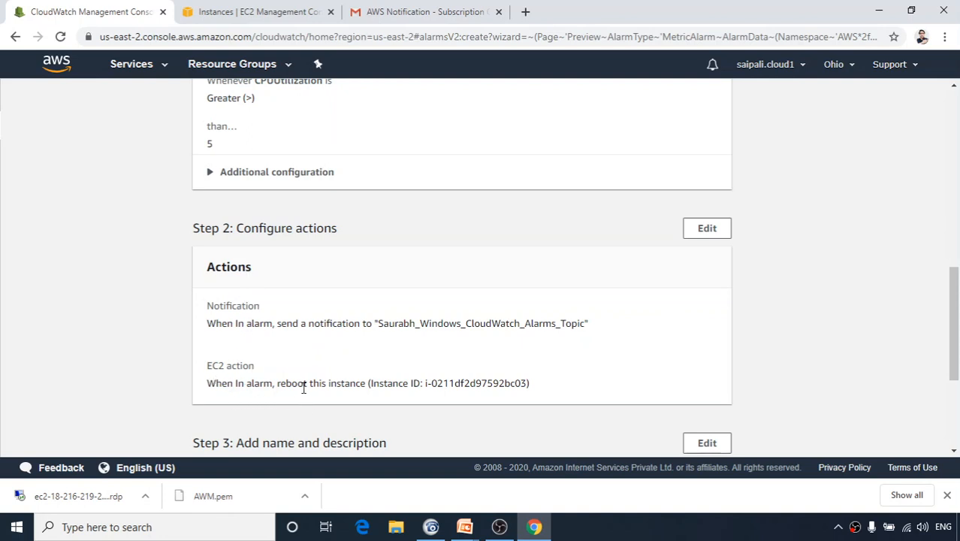
scroll(388, 388, down, 3)
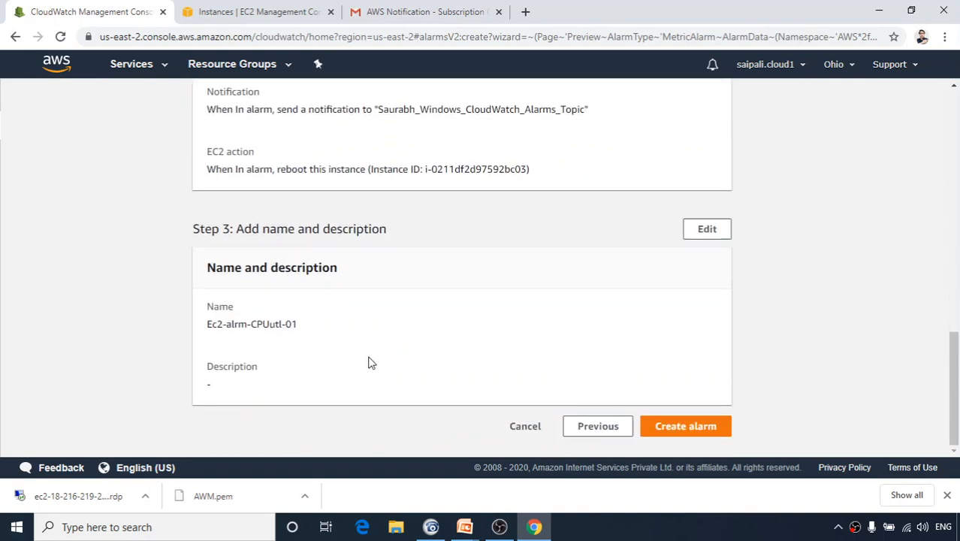
scroll(340, 318, up, 3)
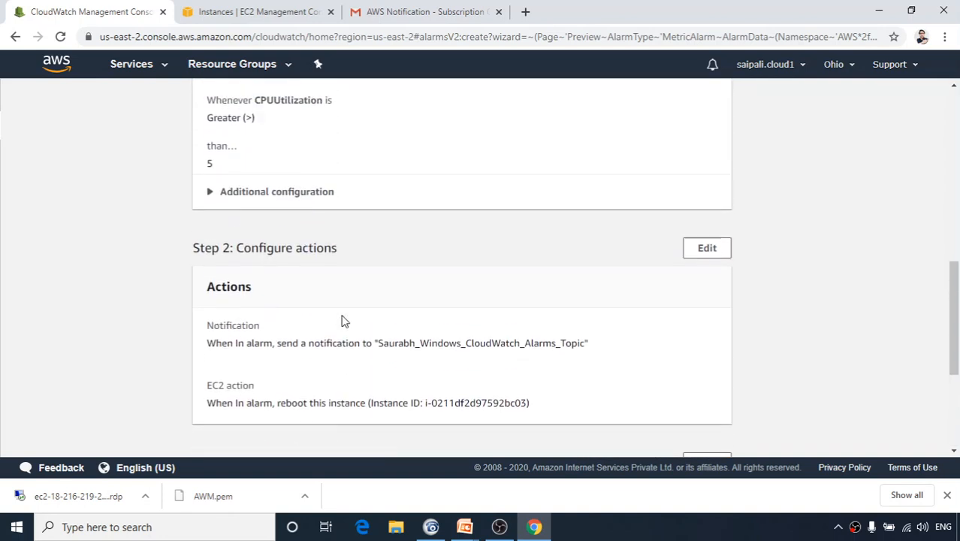
scroll(334, 331, down, 2)
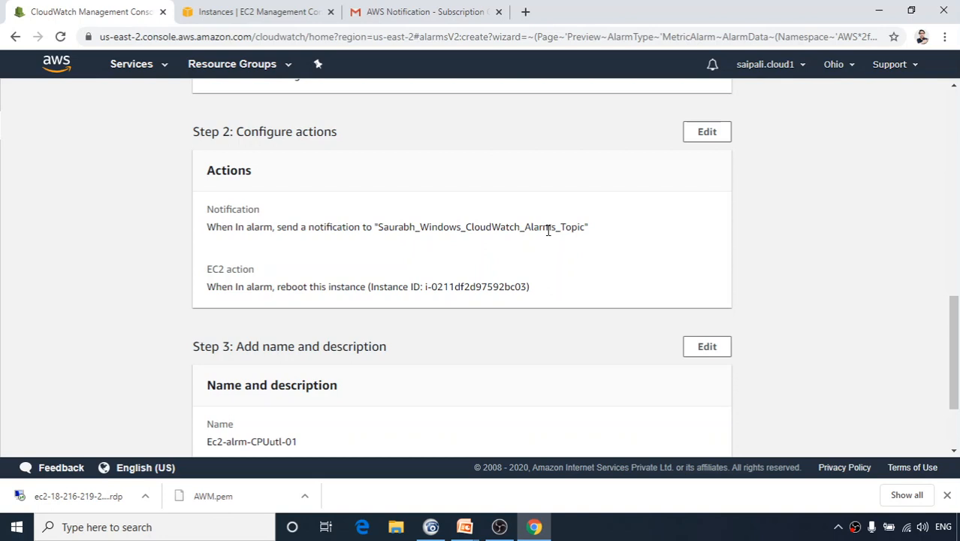
scroll(560, 271, down, 2)
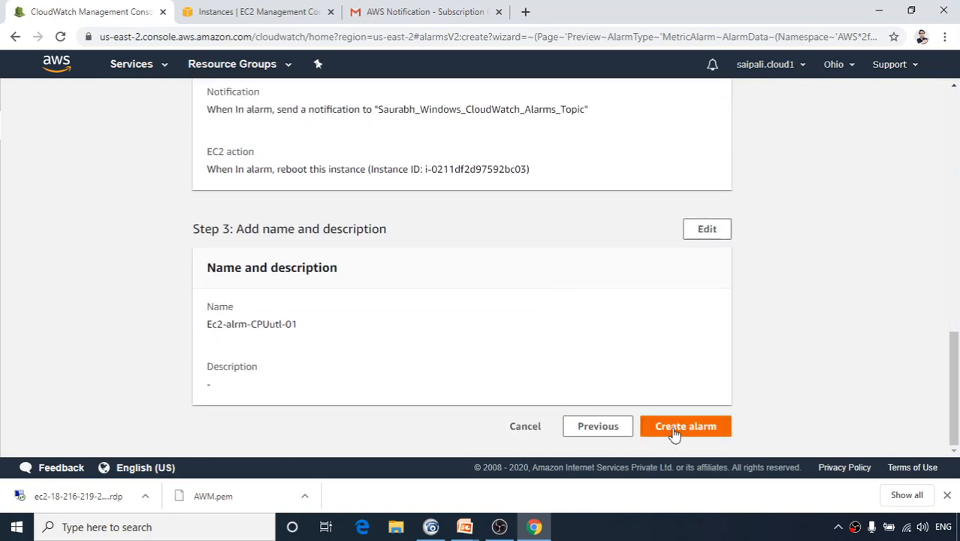
Create Ec2-alrm-CPUutl-01, then filter the alarm list to ALARM once it switches to In alarm.
click(675, 432)
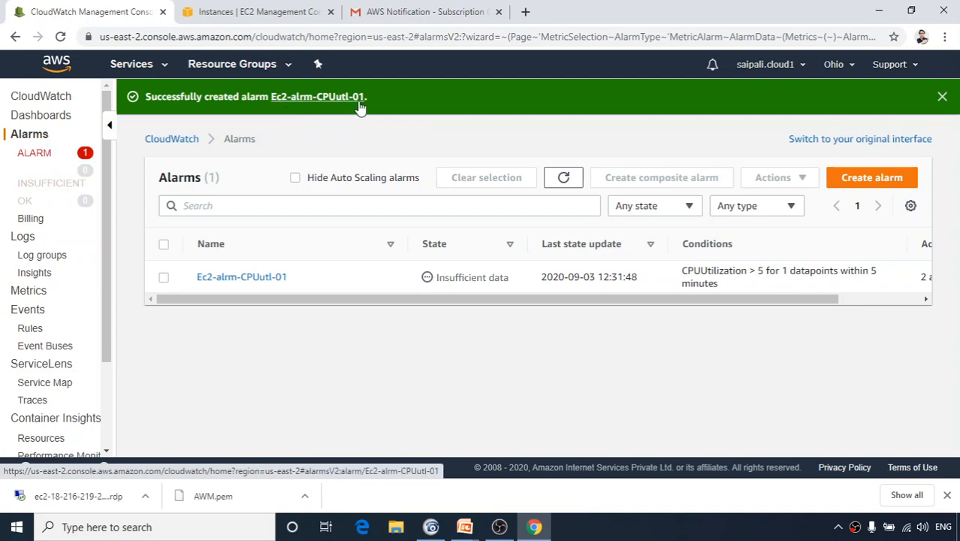
click(34, 154)
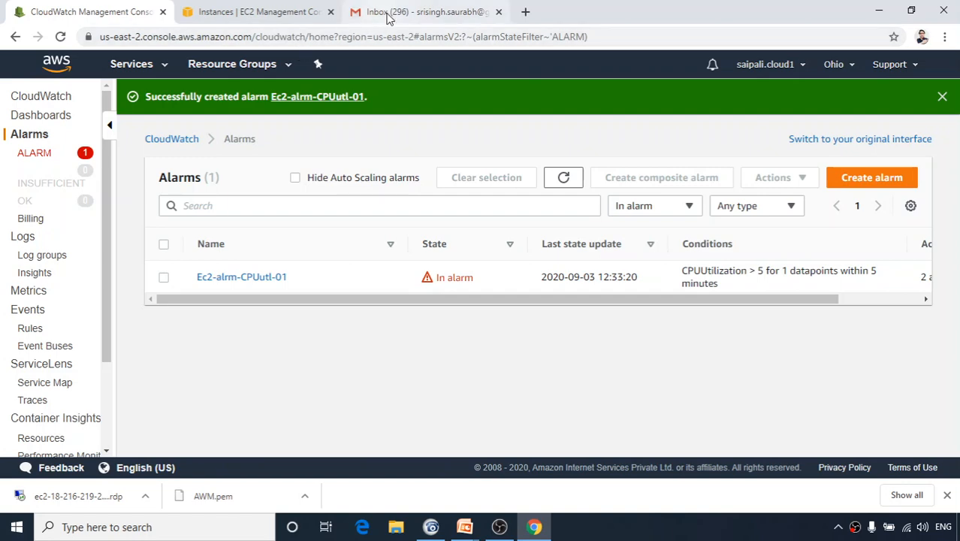
Read the Gmail ALARM email: CPU about 71.34 crossed threshold 5.0, triggering the reboot action.
click(388, 15)
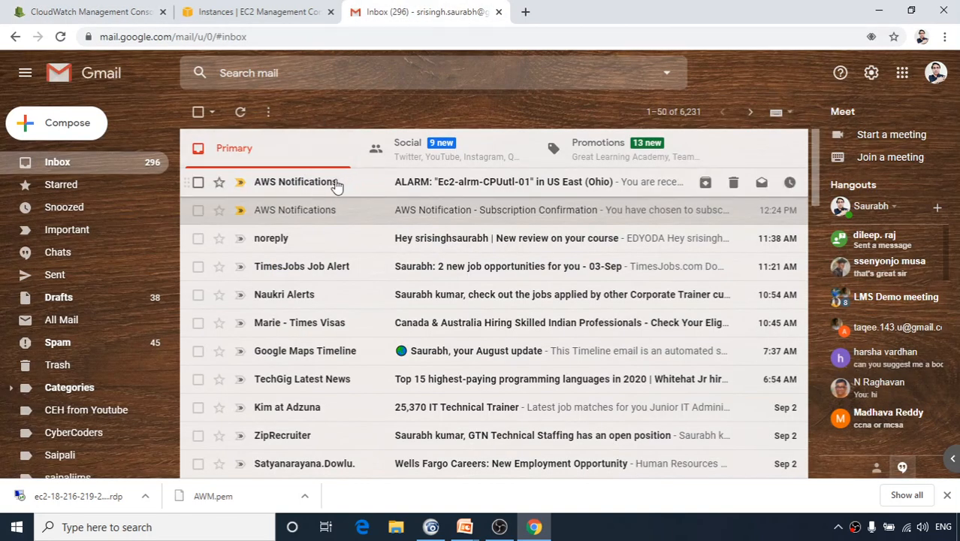
click(388, 185)
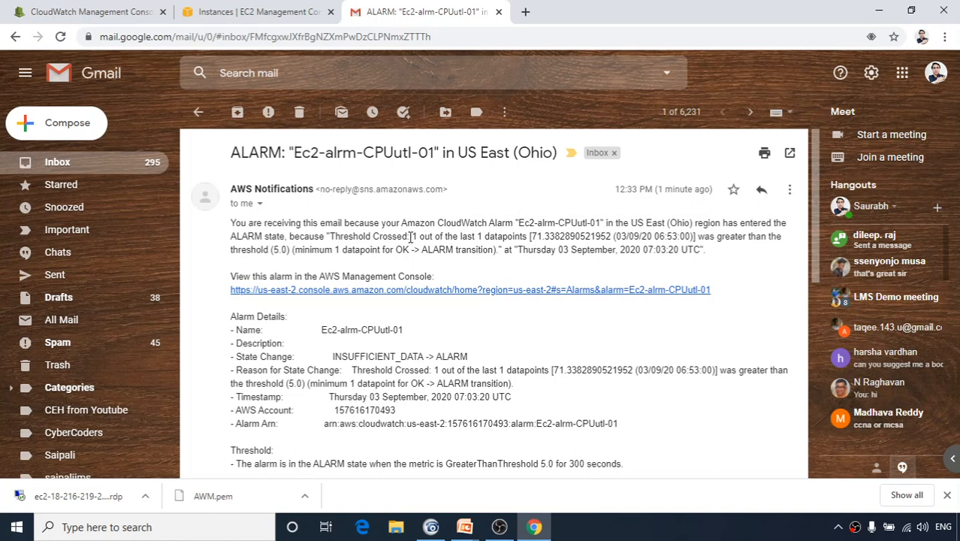
drag(409, 236, 326, 237)
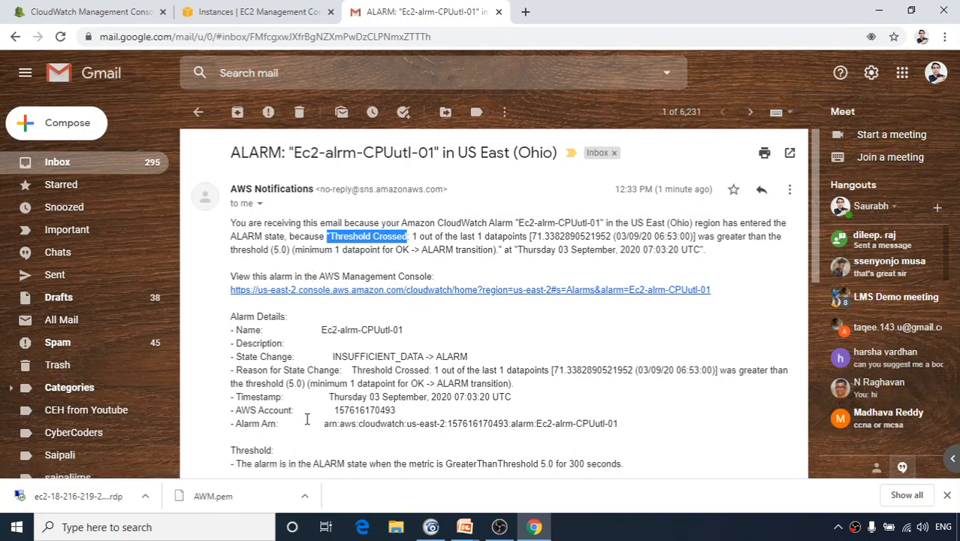
scroll(311, 408, down, 3)
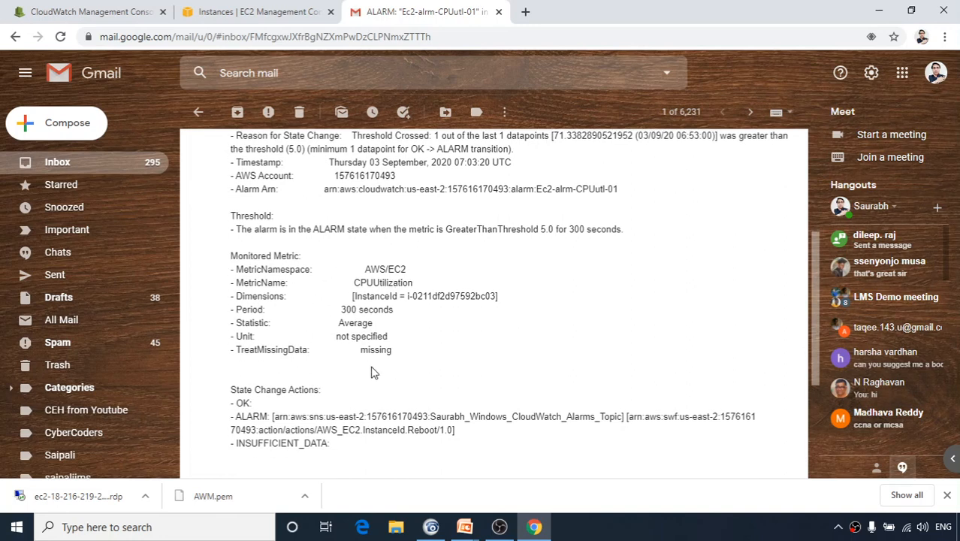
Open the Ec2-alrm-CPUutl-01 details page in CloudWatch, then go to the EC2 Instances tab.
click(120, 17)
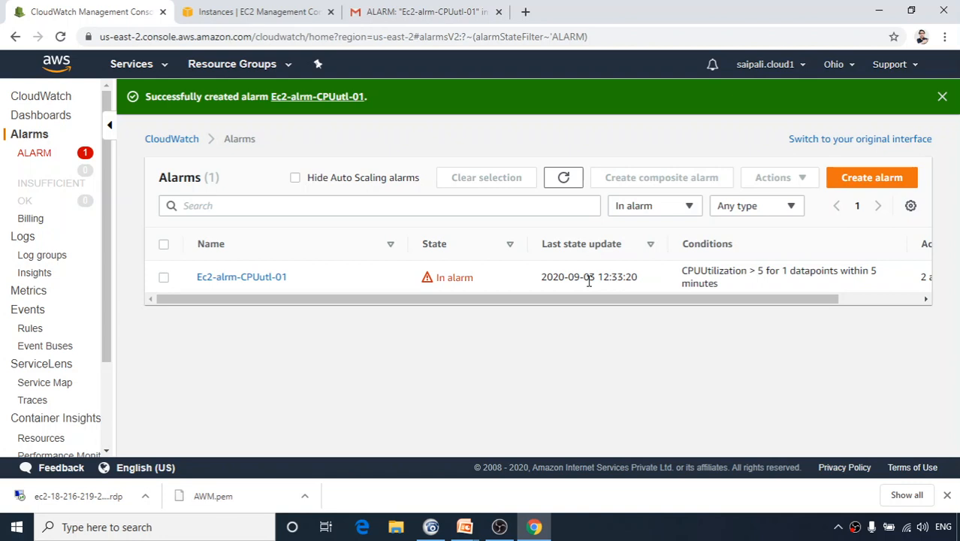
click(275, 278)
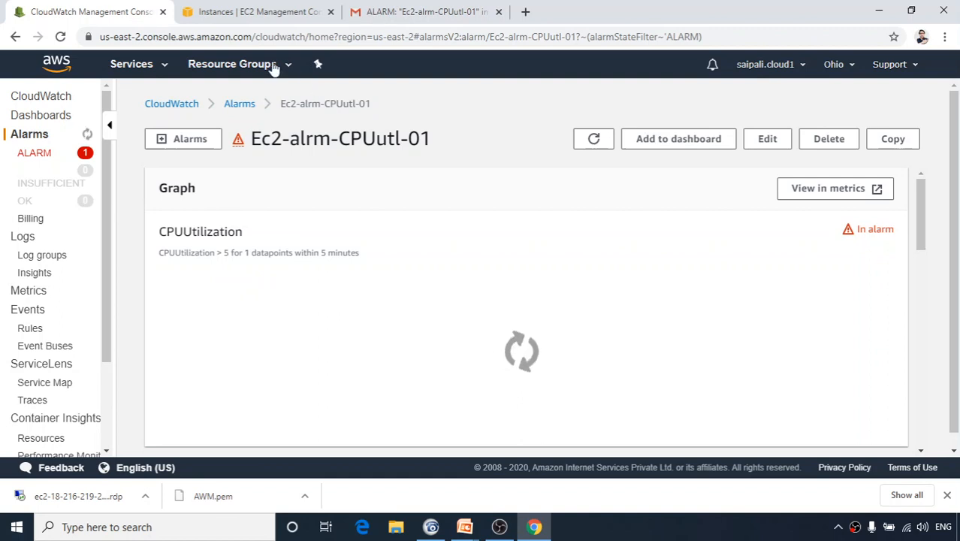
click(232, 12)
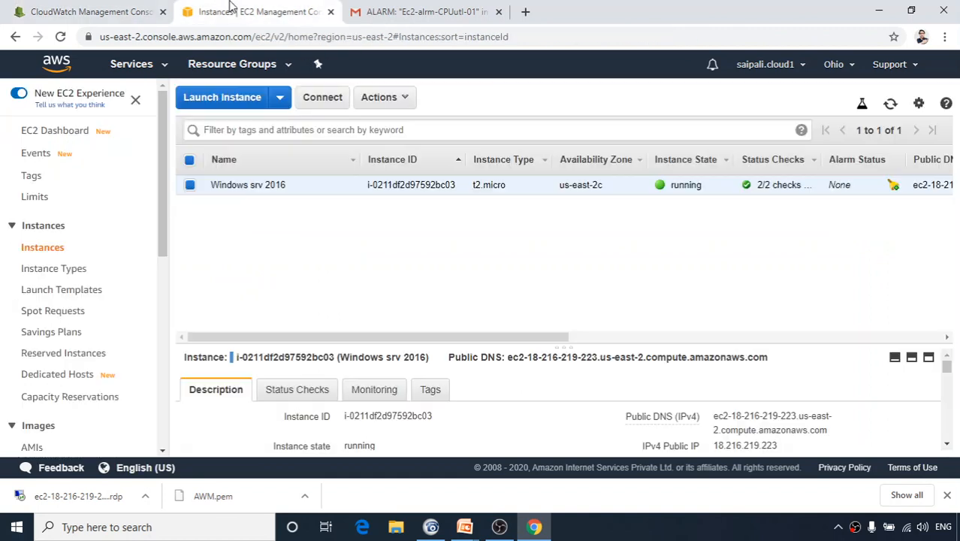
Reload the EC2 Instances page twice until Windows srv 2016 shows an ALARM alarm status.
click(61, 38)
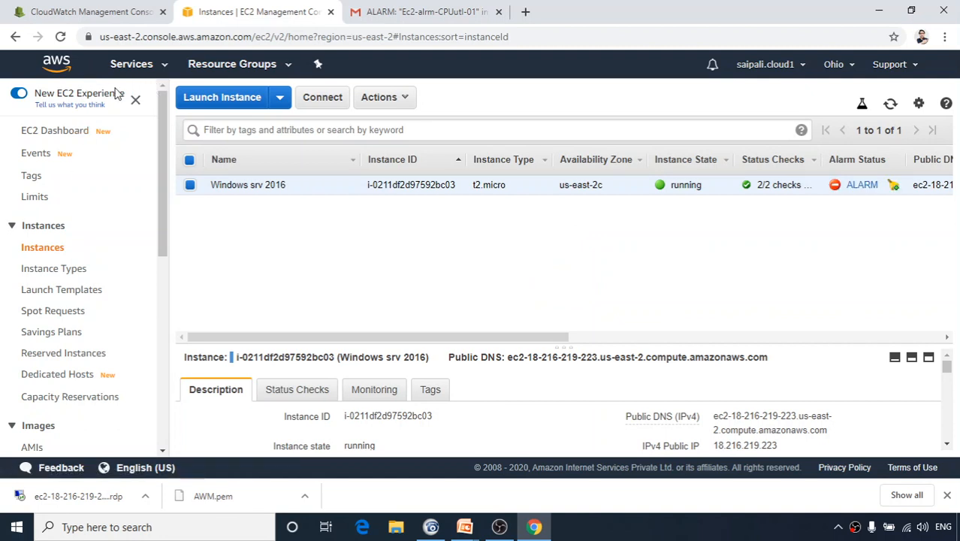
click(61, 37)
Inspect the alarm's CPU graph peaks, reaching about 71.3 percent near 06:45.
click(66, 12)
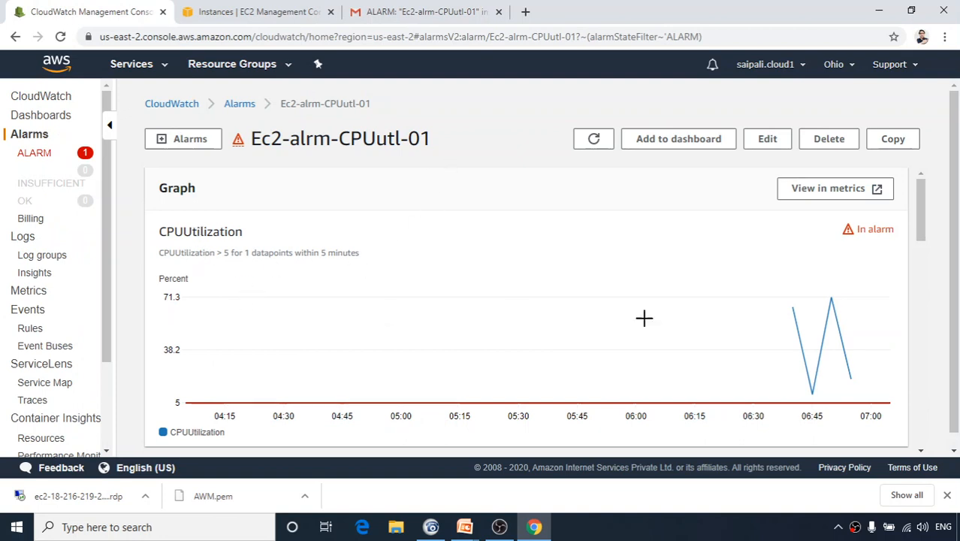
mouse_move(792, 307)
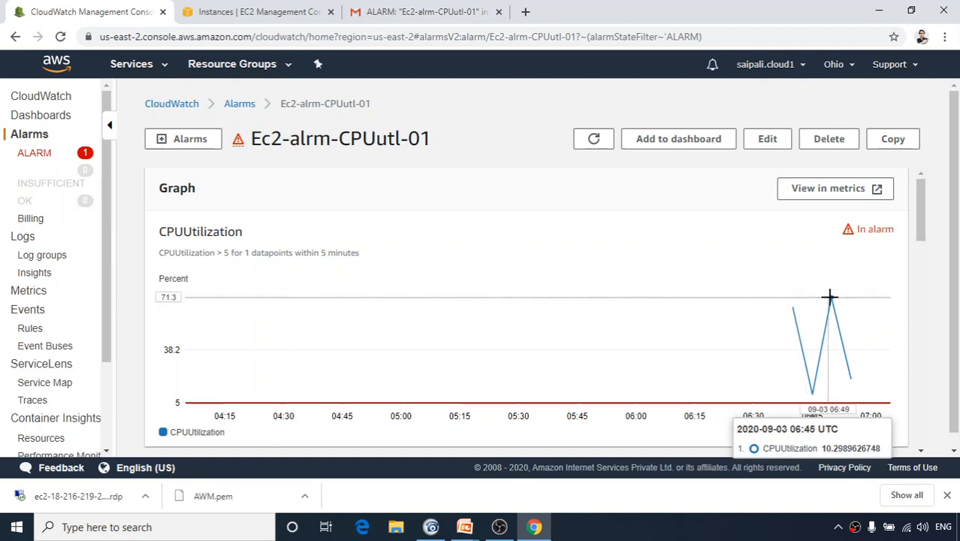
mouse_move(830, 297)
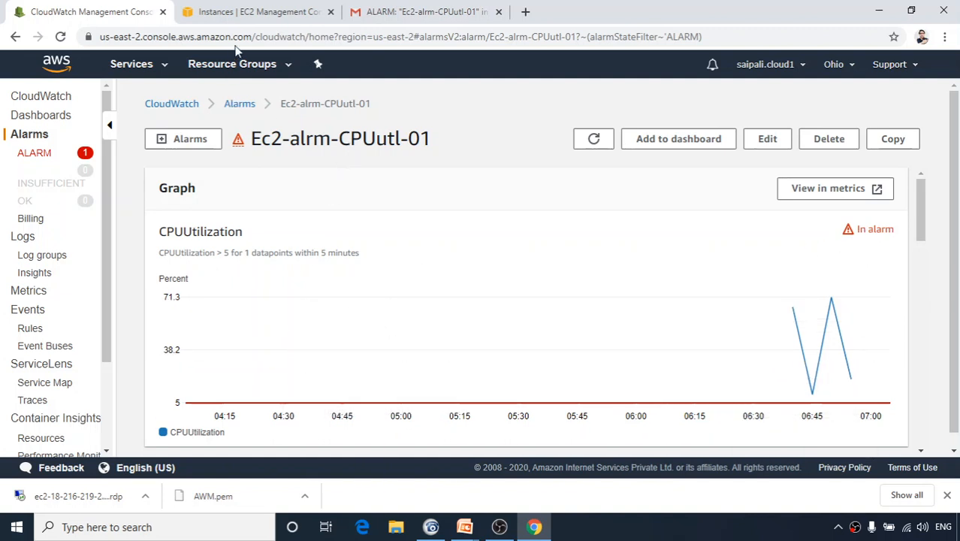
Select Ec2-alrm-CPUutl-01 in the ALARM list and choose Actions > Edit.
click(40, 159)
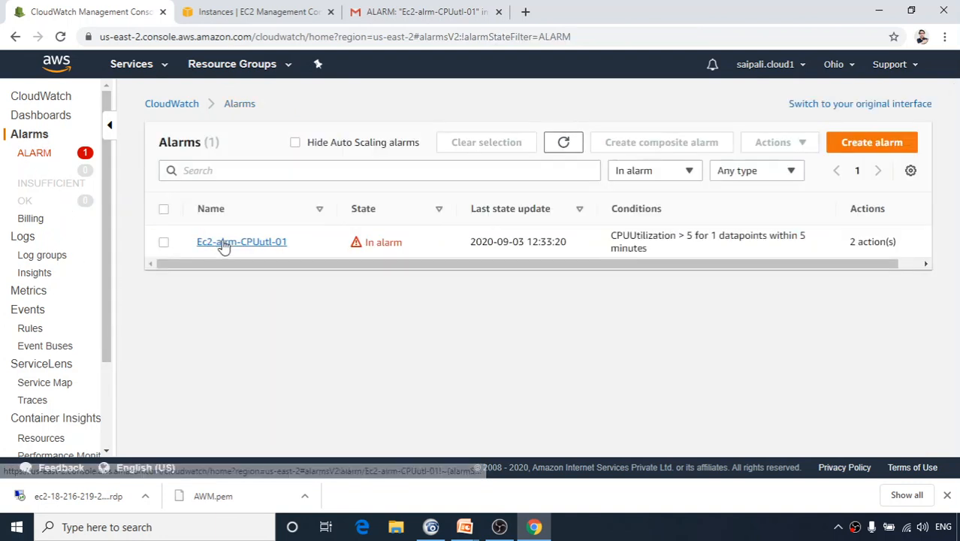
click(164, 242)
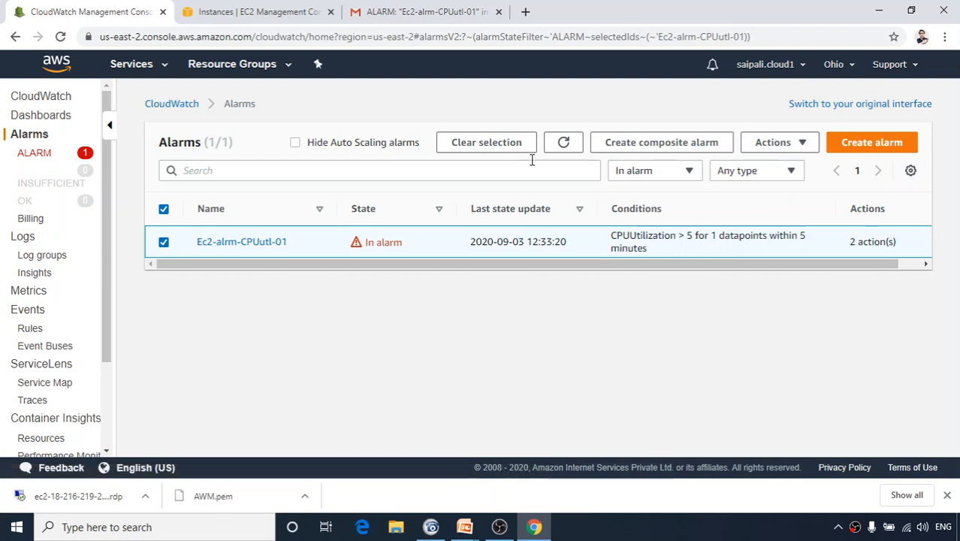
click(799, 144)
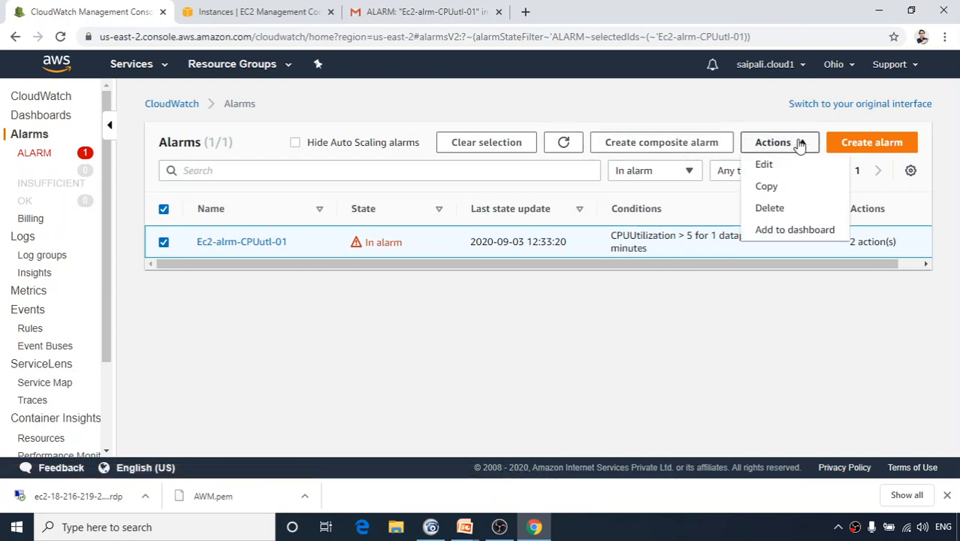
click(763, 165)
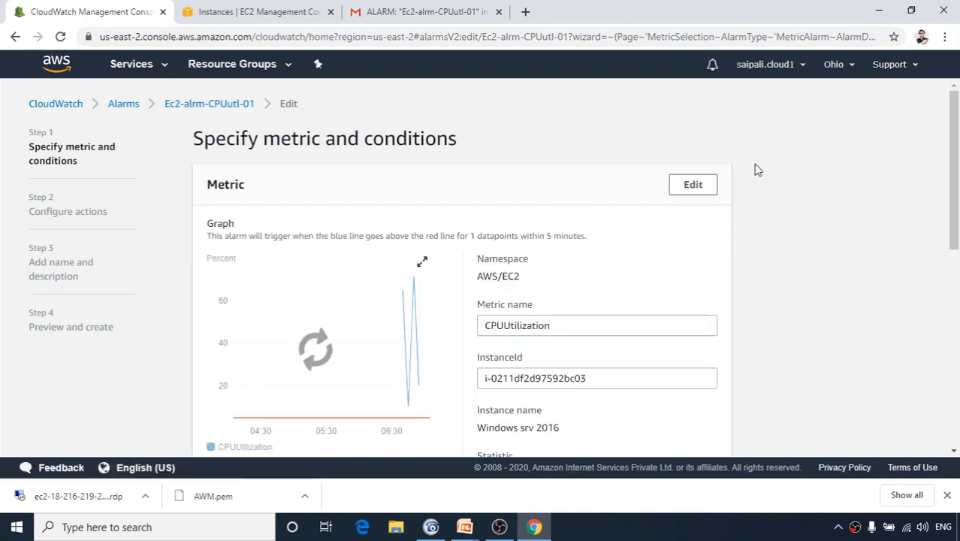
Change the CPU threshold from 5 to 20, update the alarm, and reload the alarms page.
scroll(613, 328, down, 2)
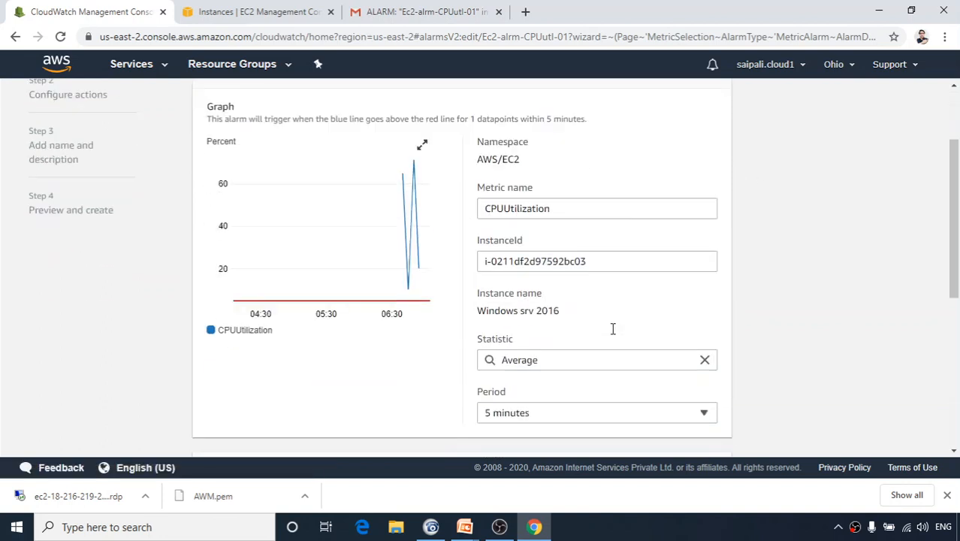
scroll(613, 331, down, 4)
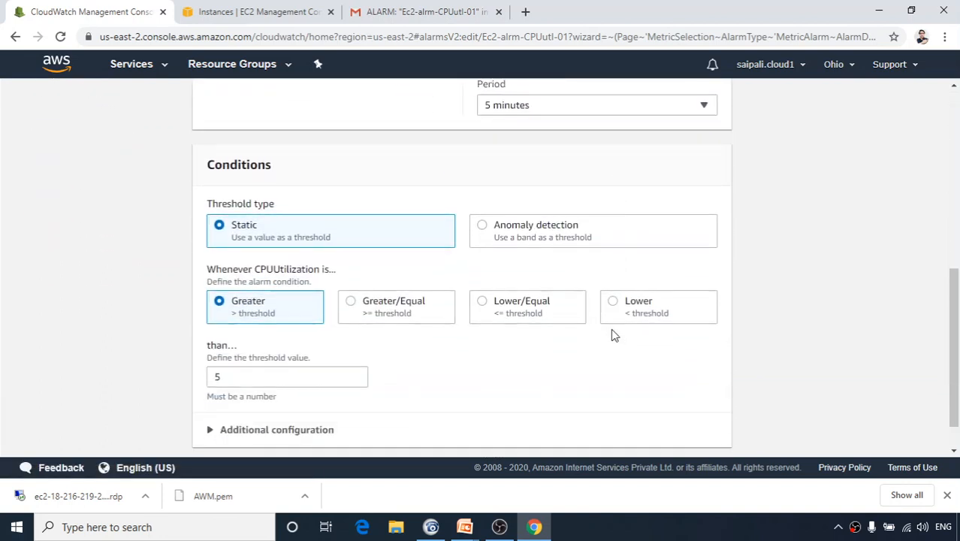
scroll(613, 335, down, 1)
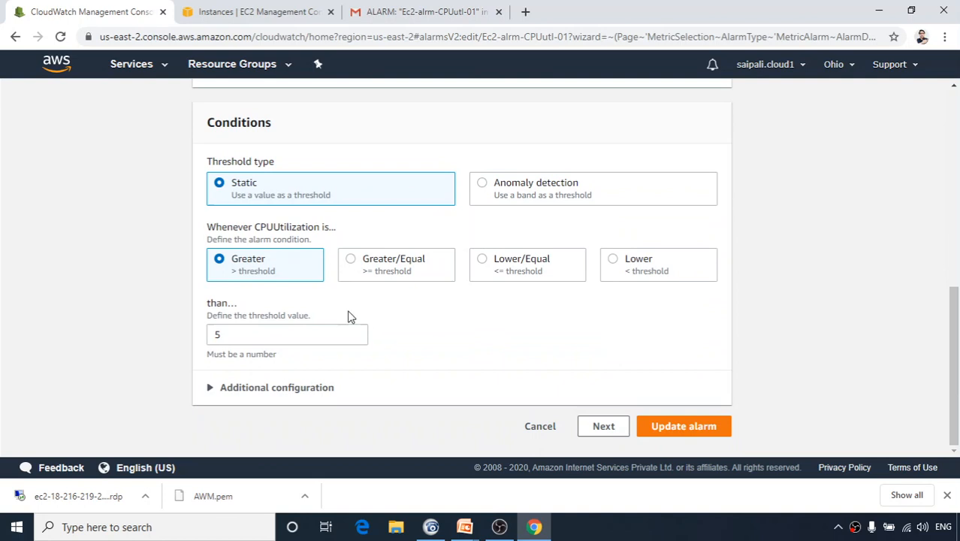
double_click(230, 336)
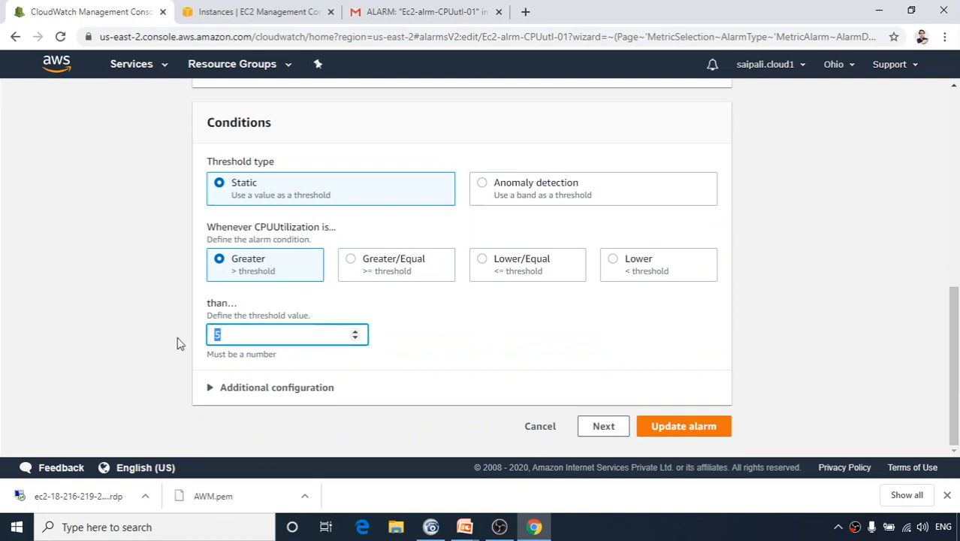
text(60)
key(BackSpace)
key(BackSpace)
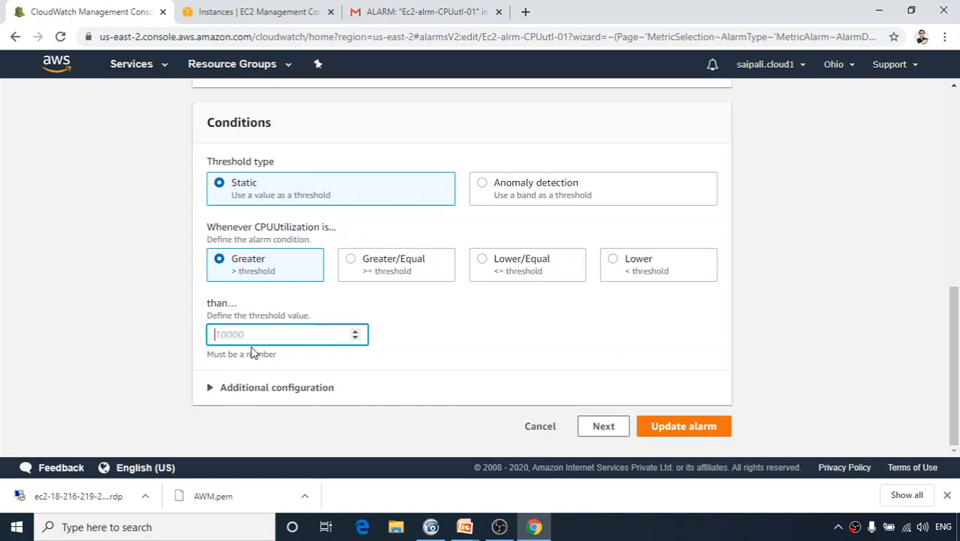
text(20)
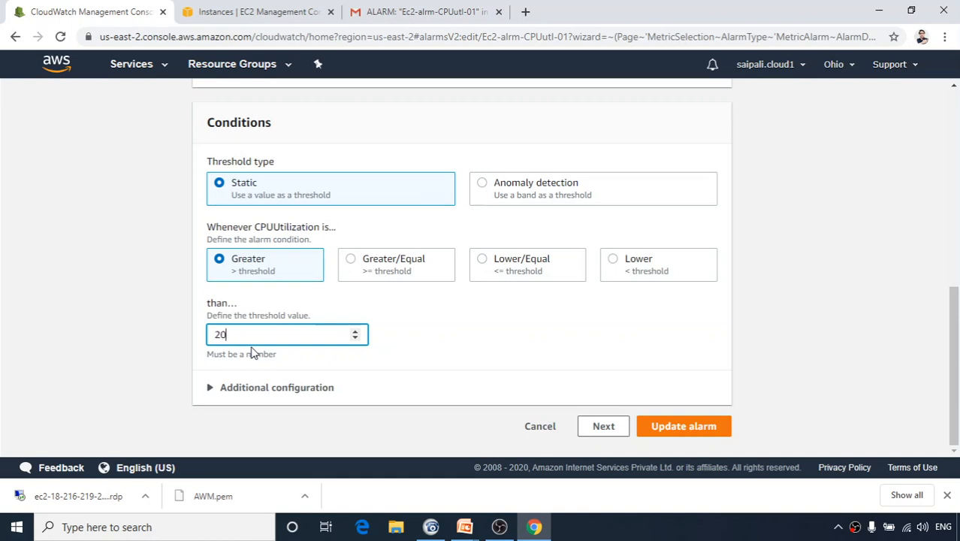
click(668, 428)
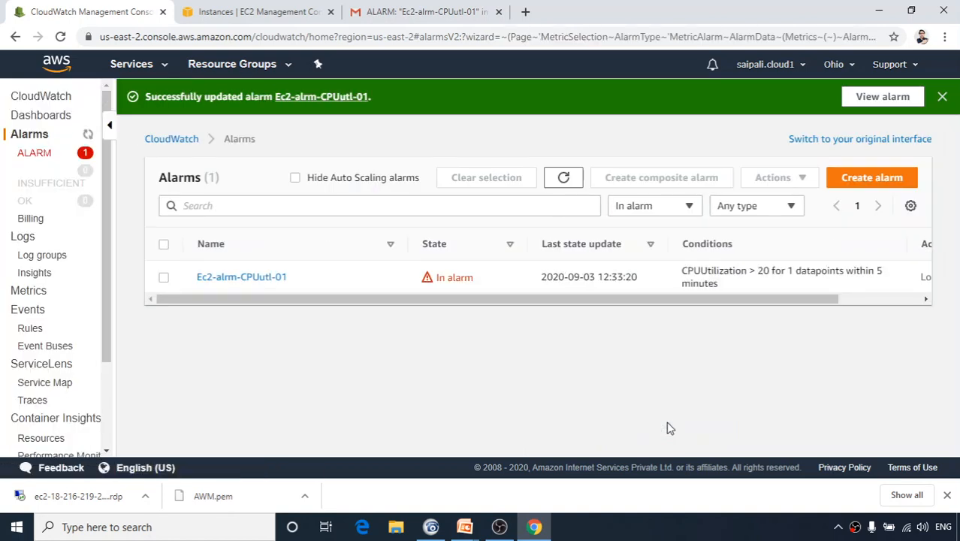
click(60, 36)
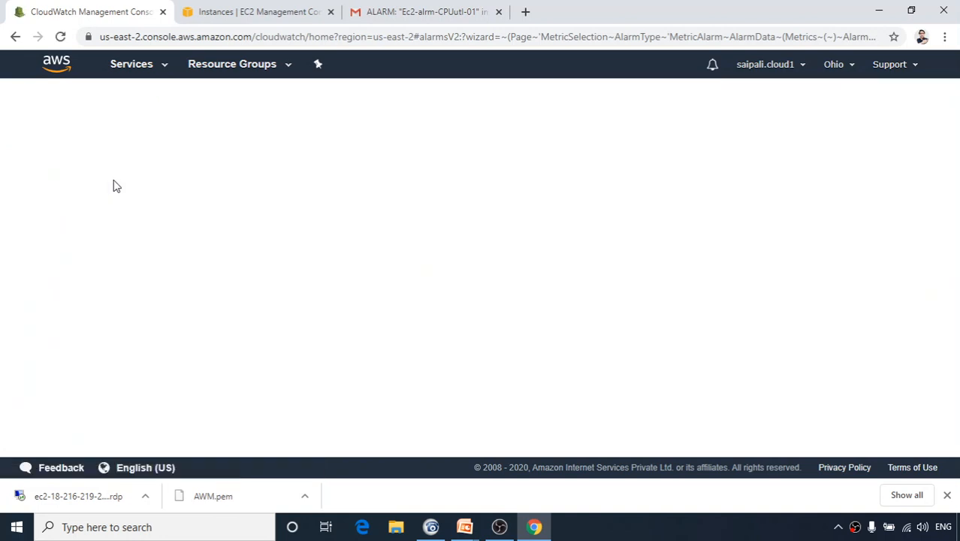
click(223, 12)
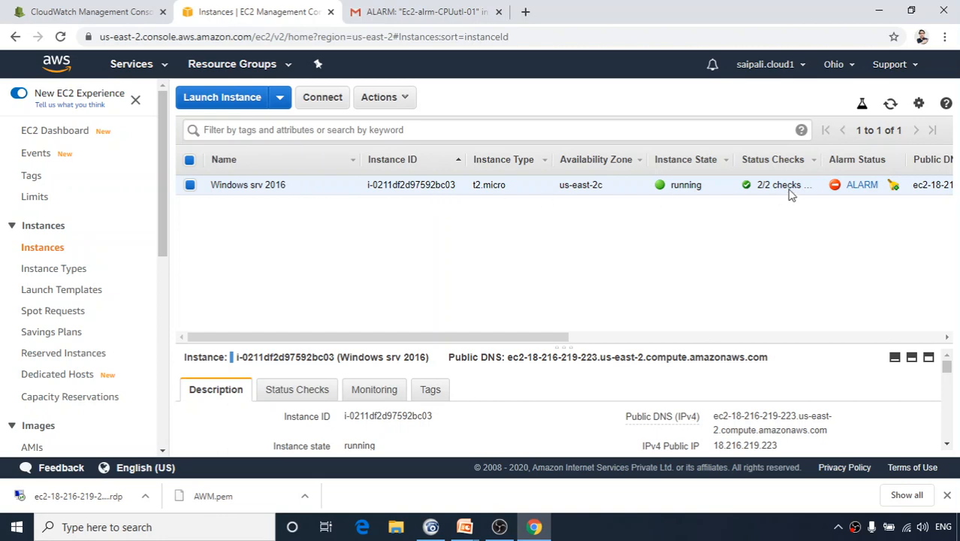
mouse_move(854, 193)
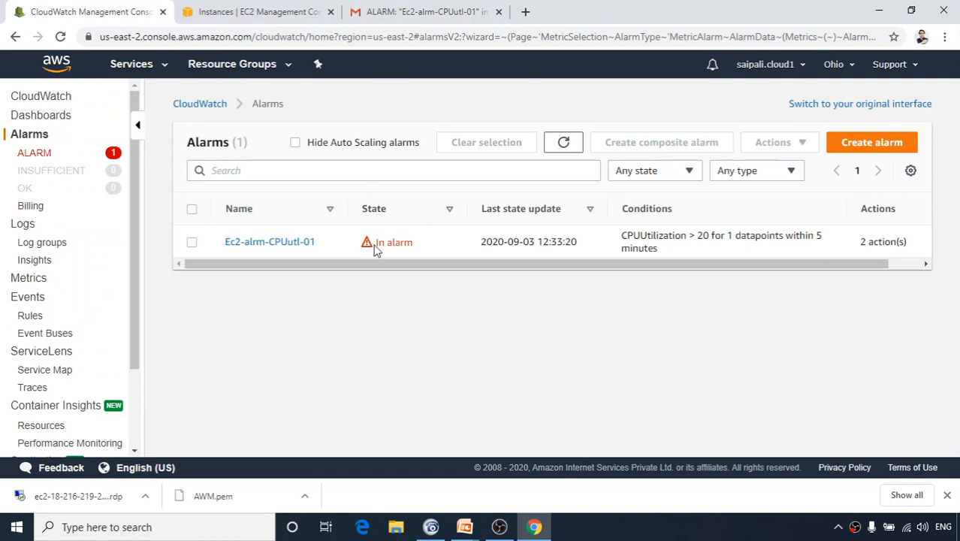
Open and reload Ec2-alrm-CPUutl-01's details, confirming In alarm under CPUUtilization > 20.
click(283, 242)
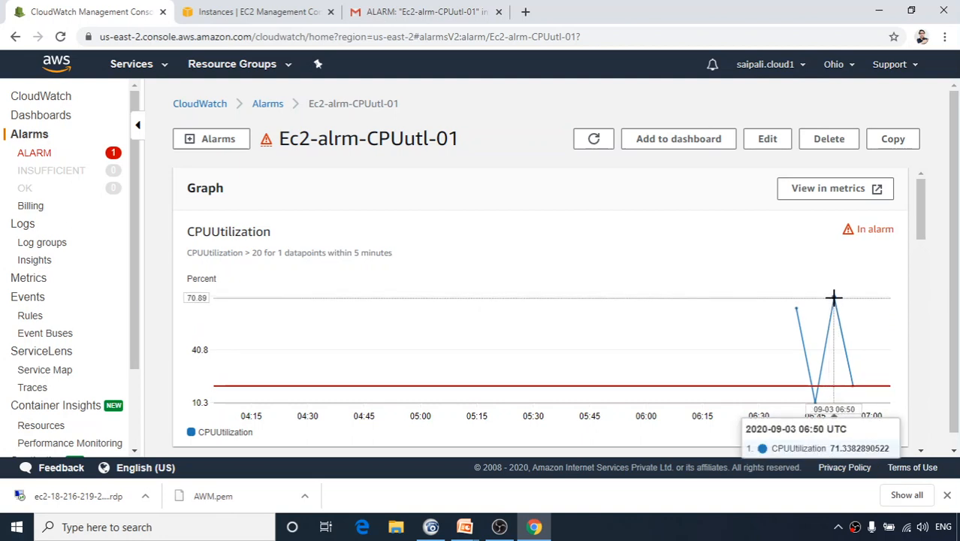
click(60, 36)
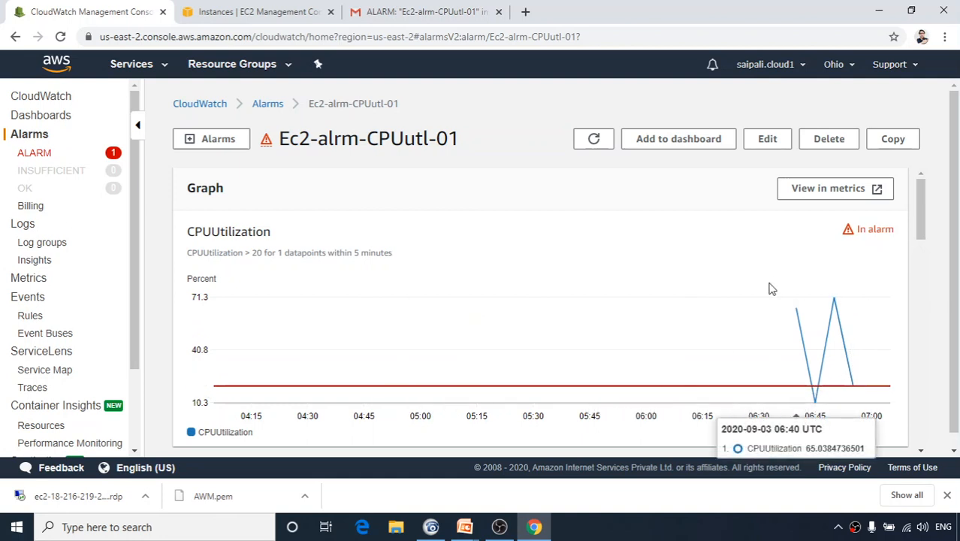
scroll(627, 321, down, 4)
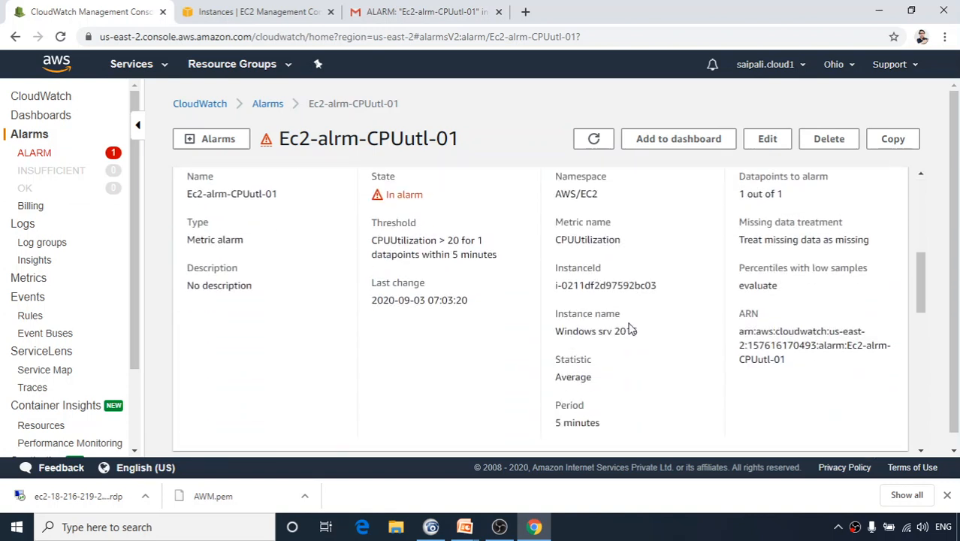
Edit Ec2-alrm-CPUutl-01's condition, replacing the threshold 20 with 80, and update the alarm.
click(767, 138)
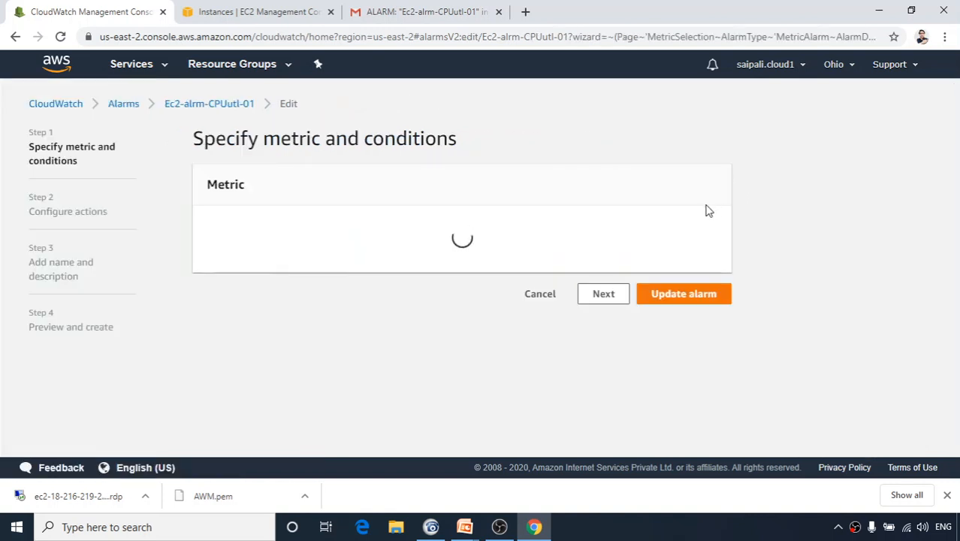
scroll(580, 280, down, 5)
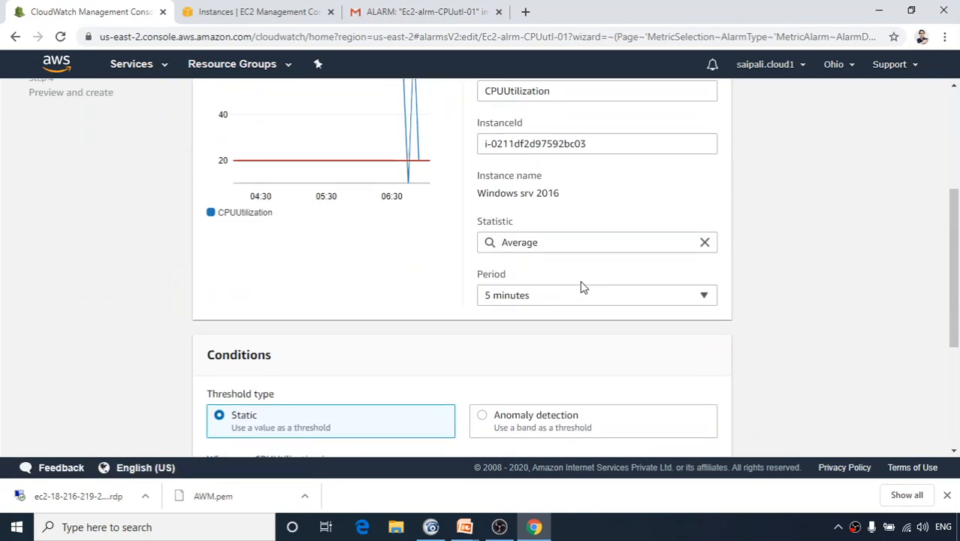
scroll(516, 323, down, 2)
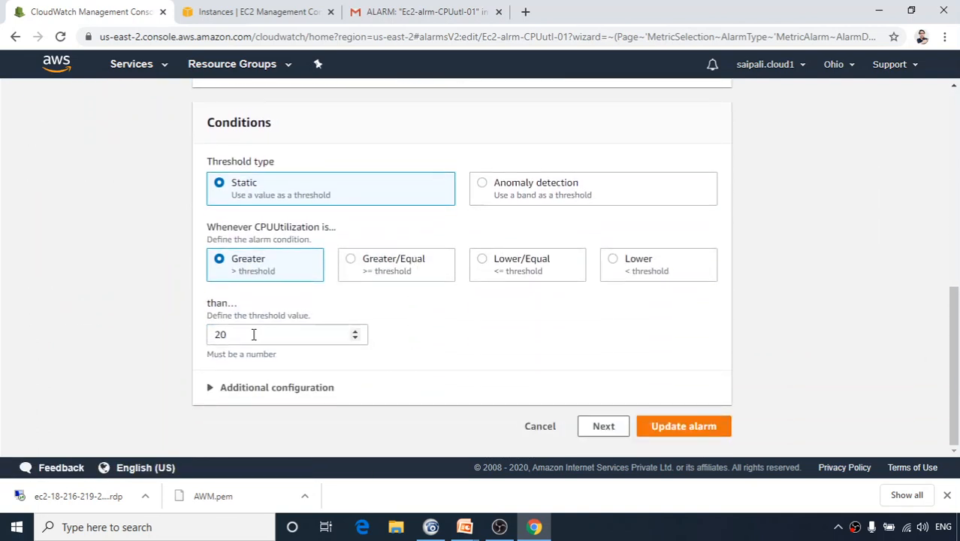
drag(253, 334, 128, 337)
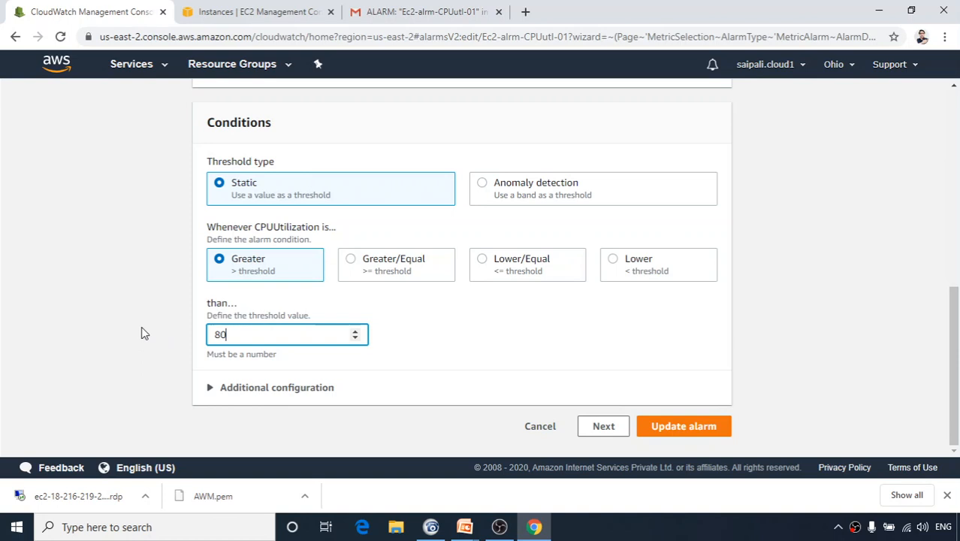
click(642, 426)
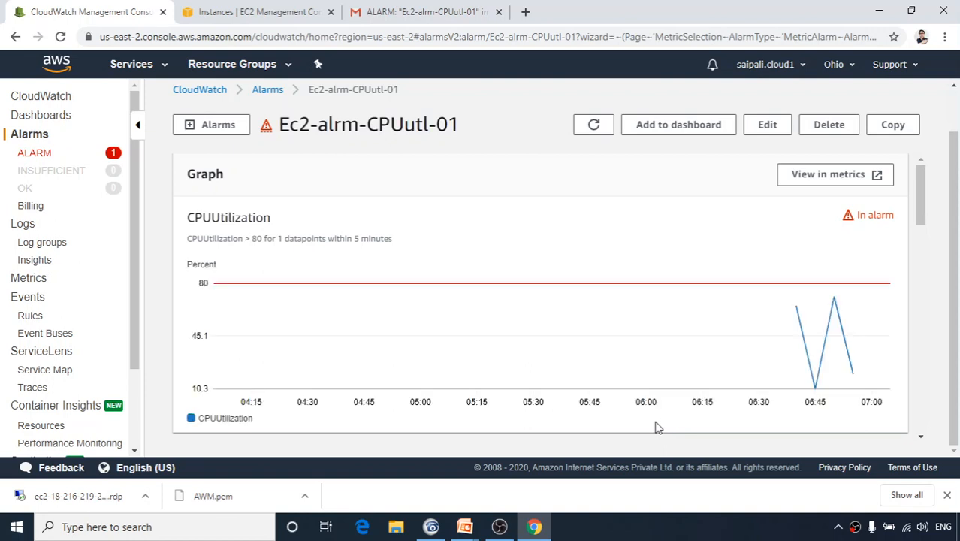
Reload the alarm page to refresh the CPUUtilization graph and review the 5-minute evaluation window.
click(60, 42)
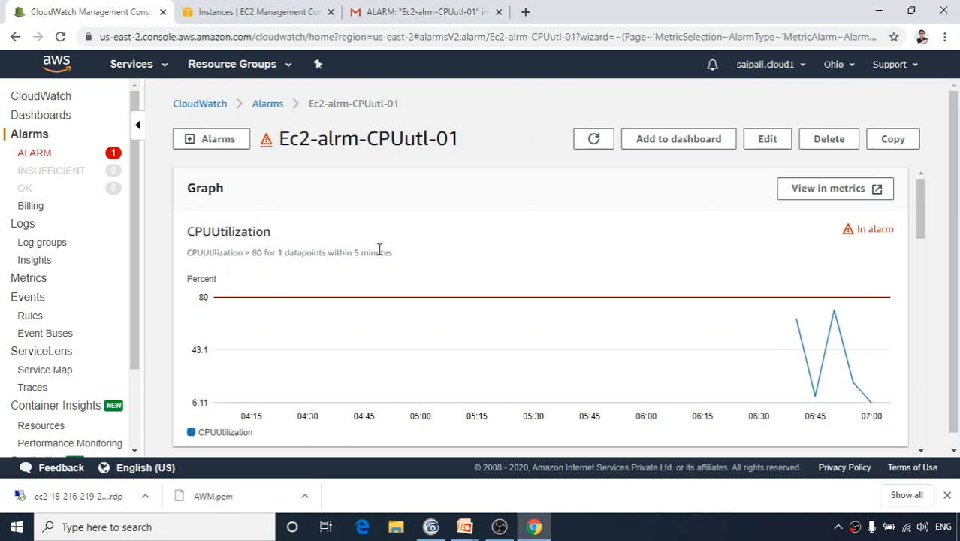
drag(352, 253, 392, 253)
mouse_move(849, 354)
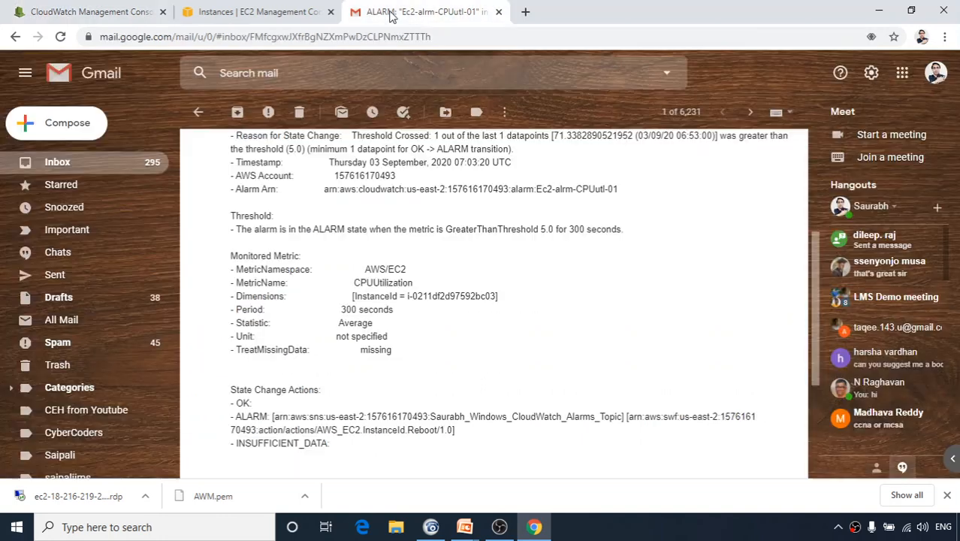
Read the ALARM notification email in Gmail, then go back to the CloudWatch alarm.
click(393, 15)
scroll(342, 261, up, 3)
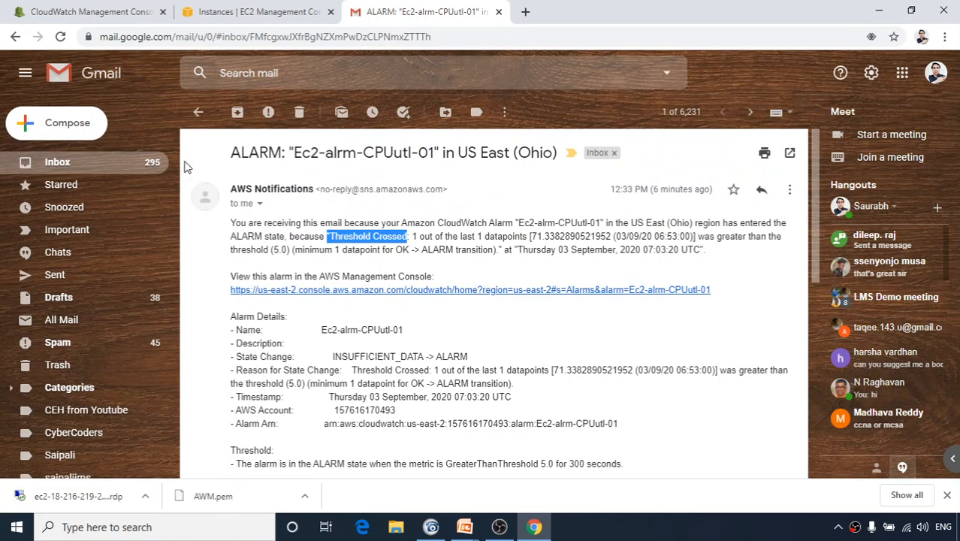
click(103, 11)
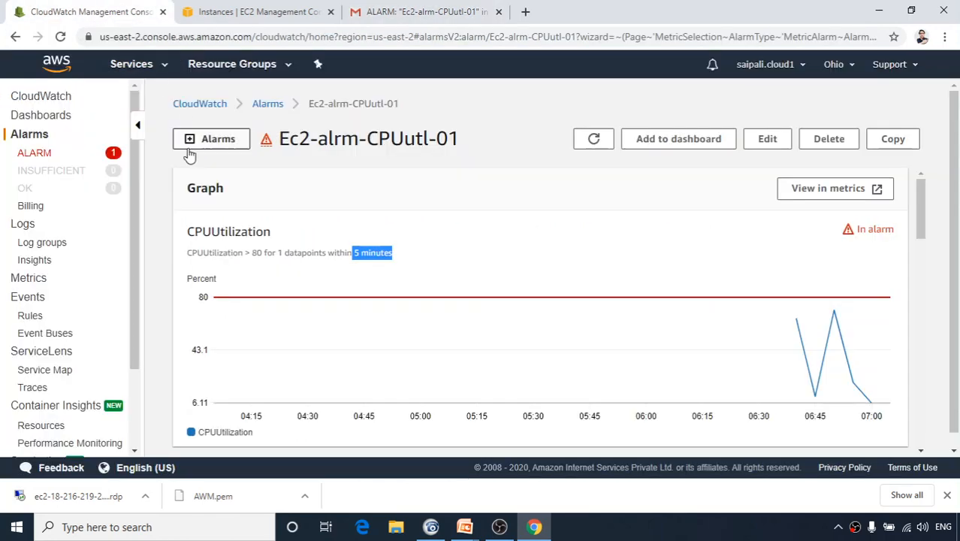
Filter alarms by ALARM, then OK, then all states, and open Ec2-alrm-CPUutl-01's details.
click(45, 156)
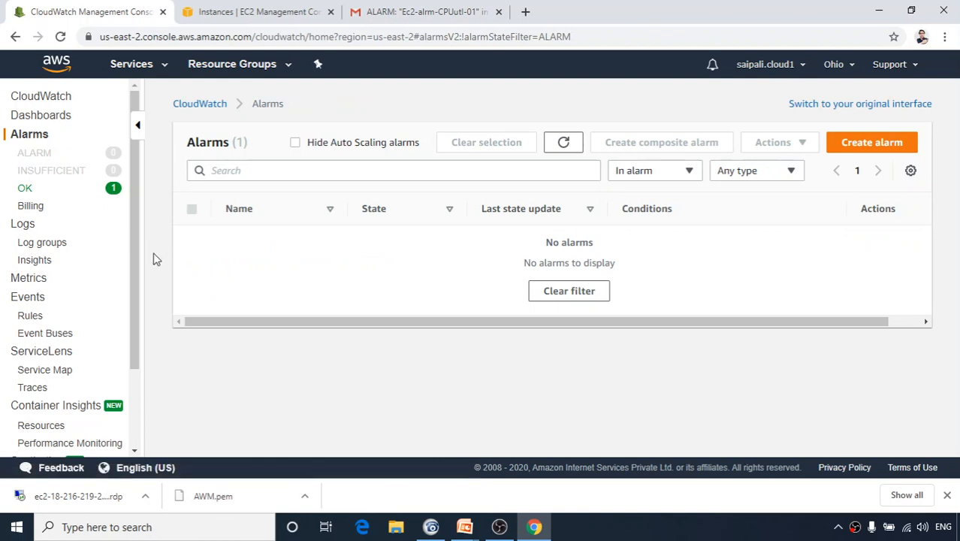
click(69, 193)
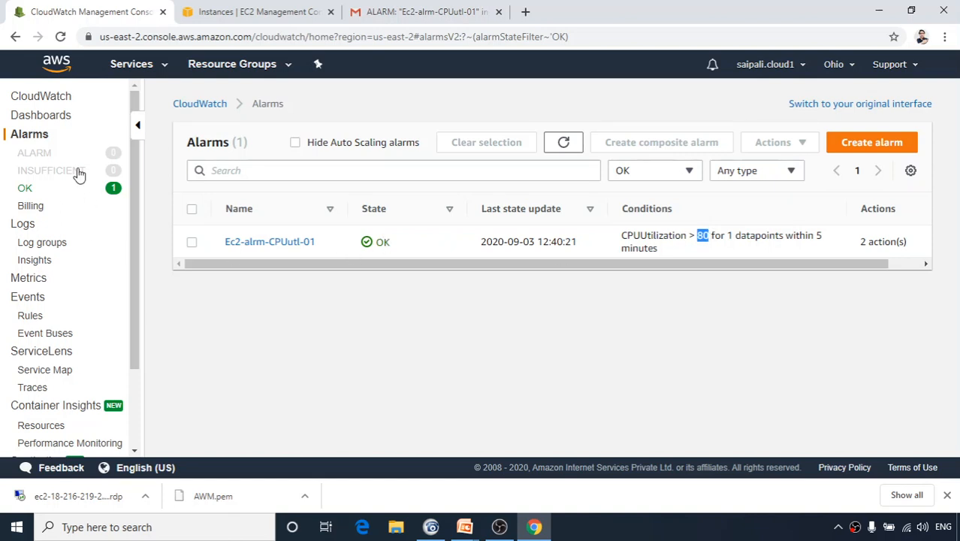
click(36, 136)
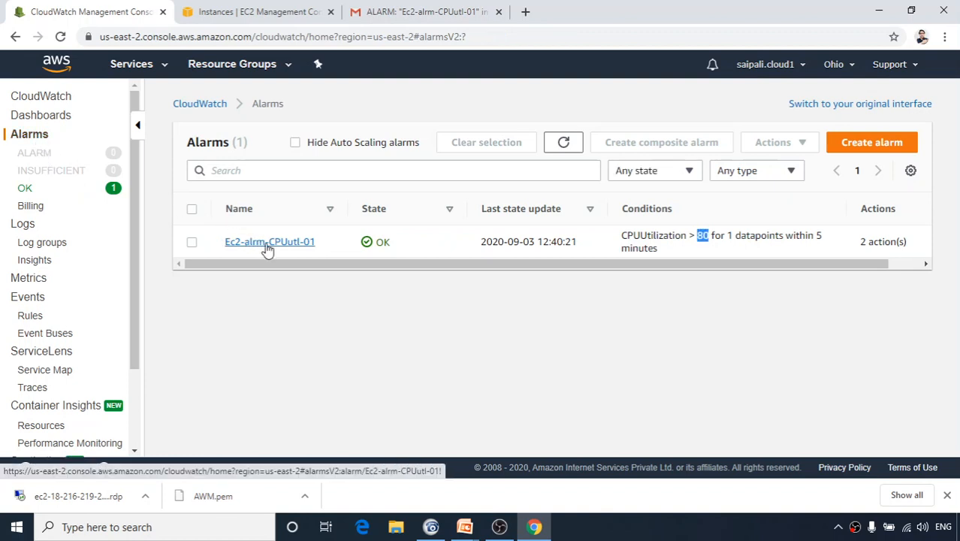
click(268, 243)
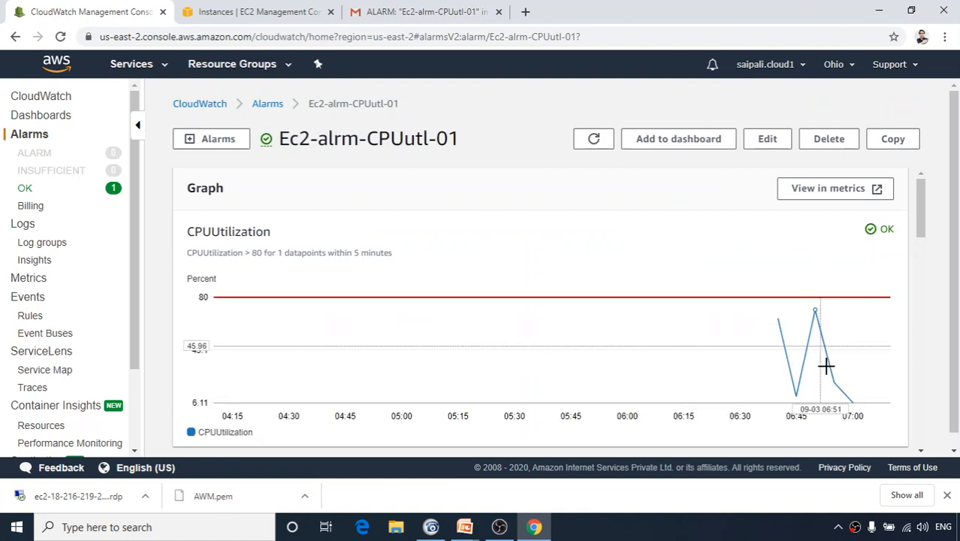
mouse_move(836, 379)
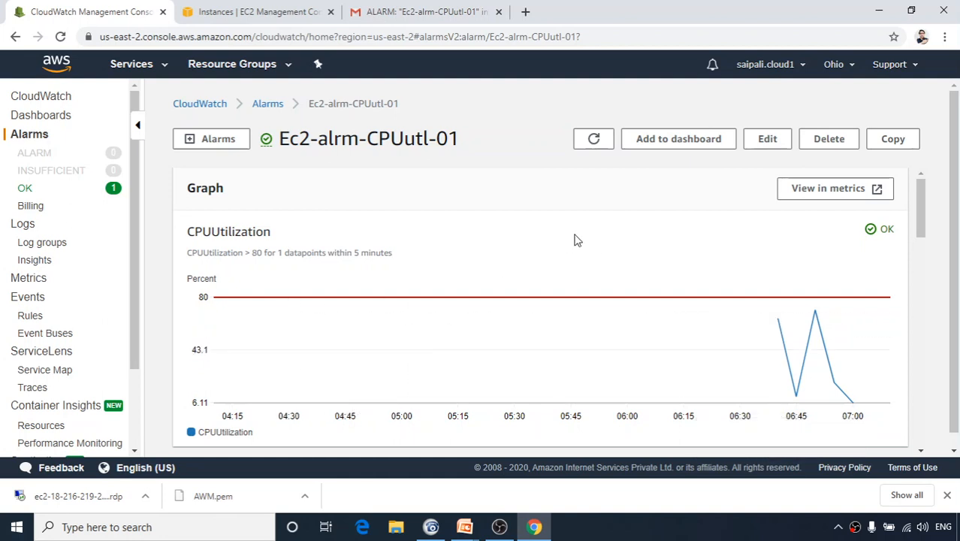
Change Ec2-alrm-CPUutl-01's EC2 action from reboot to 'Stop this instance' and update the alarm.
click(771, 144)
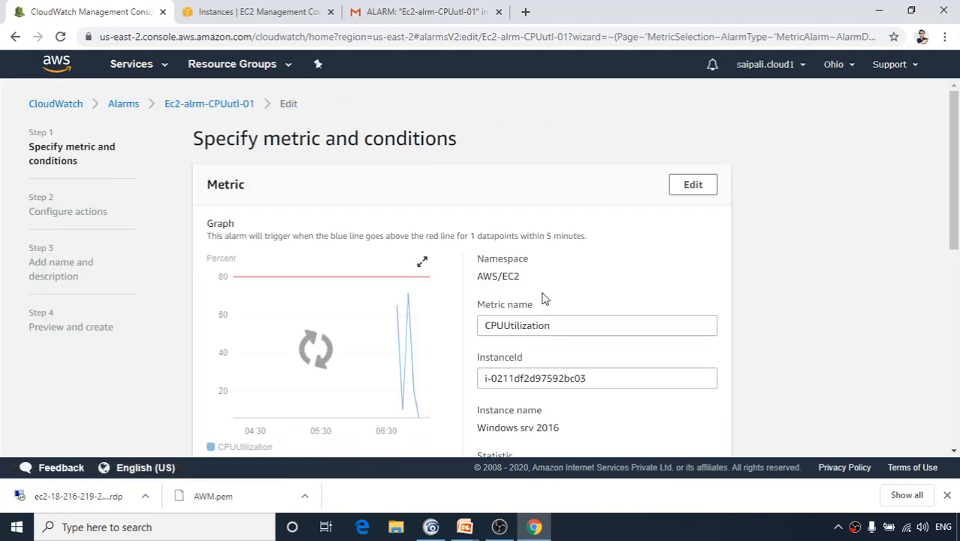
scroll(555, 306, down, 1)
scroll(553, 302, down, 1)
scroll(552, 302, up, 2)
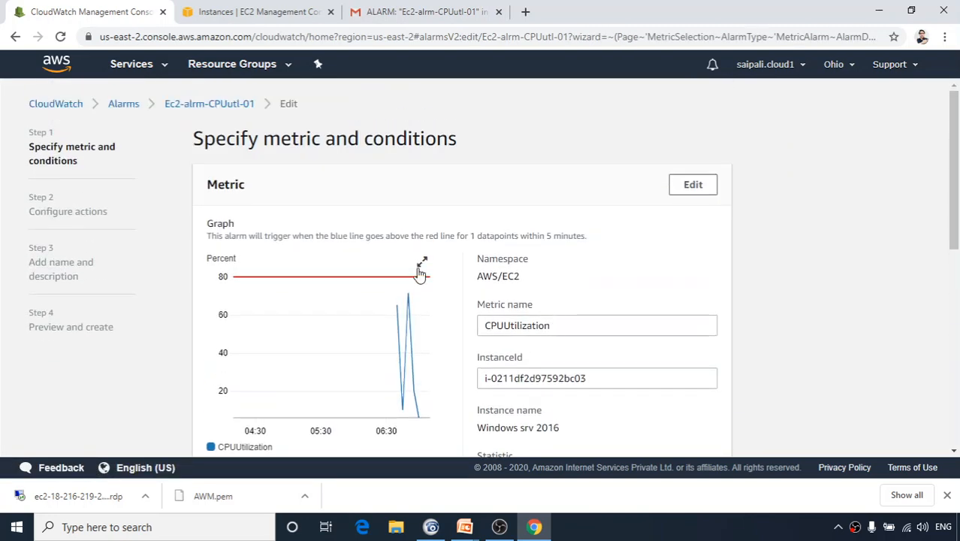
scroll(496, 297, down, 5)
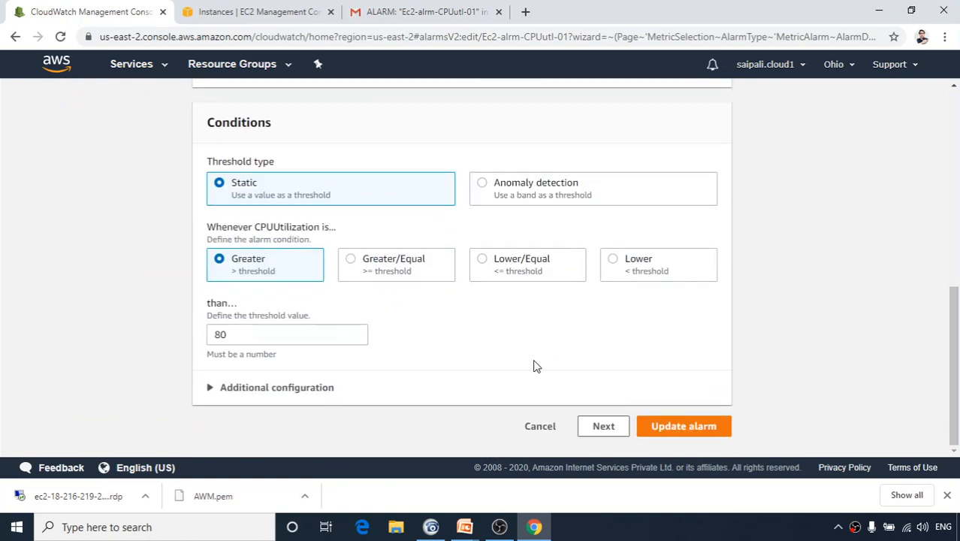
scroll(530, 366, up, 2)
scroll(527, 366, up, 5)
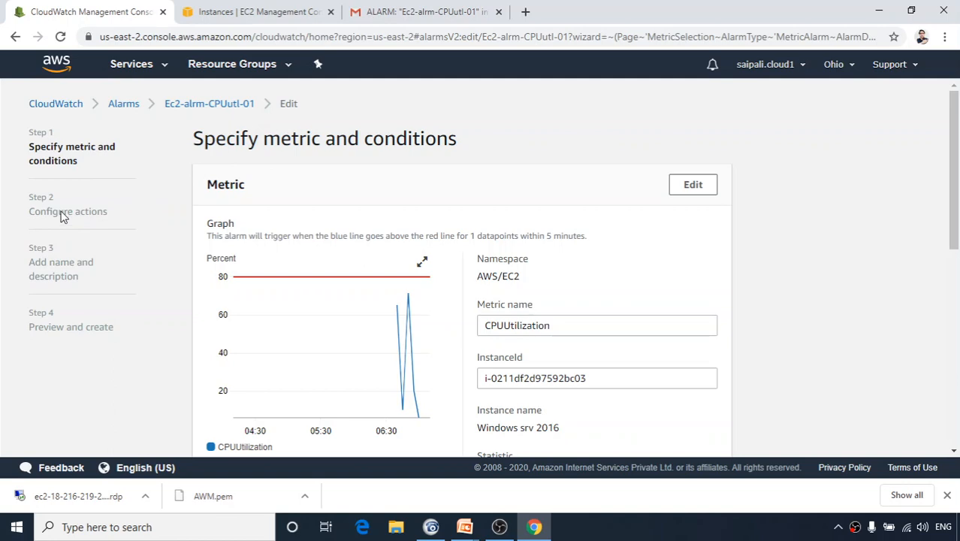
scroll(643, 259, down, 6)
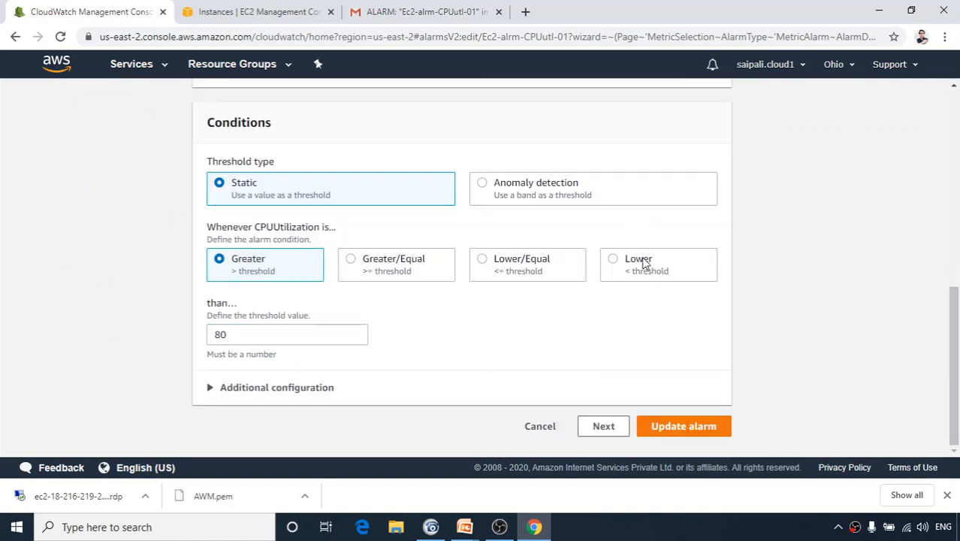
click(608, 427)
scroll(548, 315, up, 4)
scroll(548, 315, down, 4)
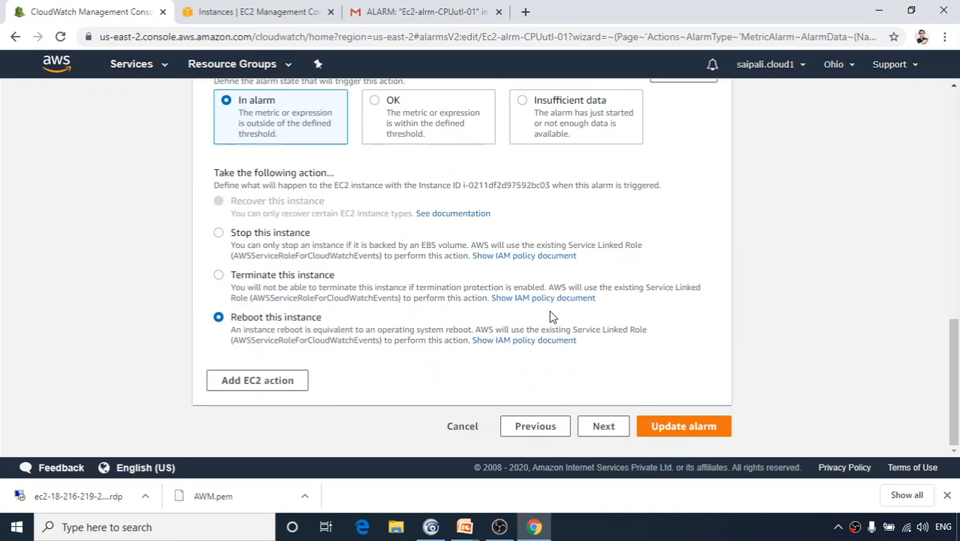
click(219, 234)
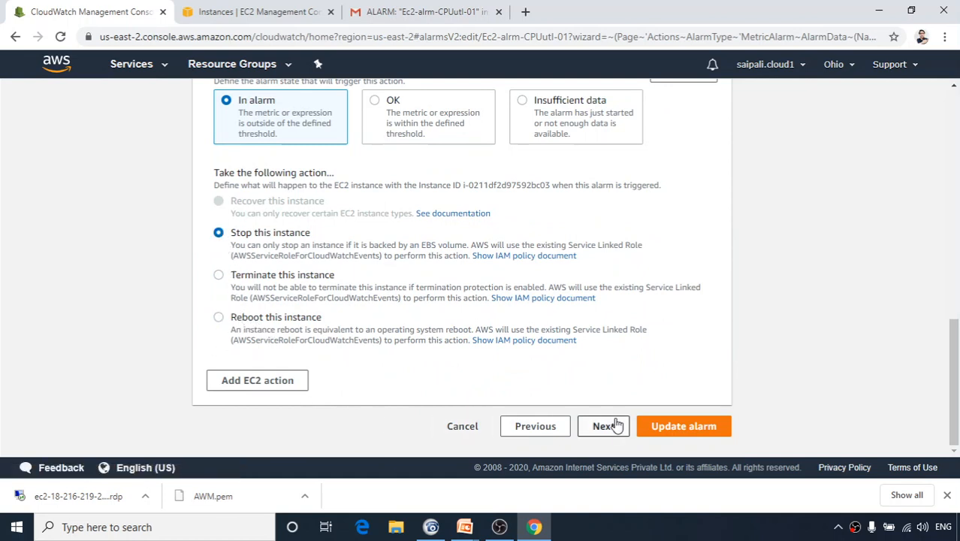
click(686, 427)
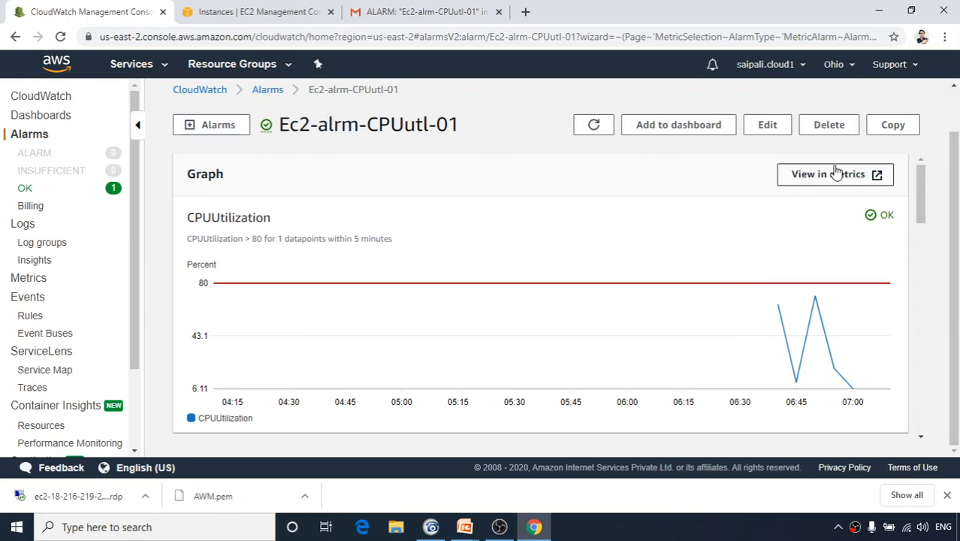
Edit the alarm condition, replacing the threshold 80 with 10, and update the alarm.
click(760, 124)
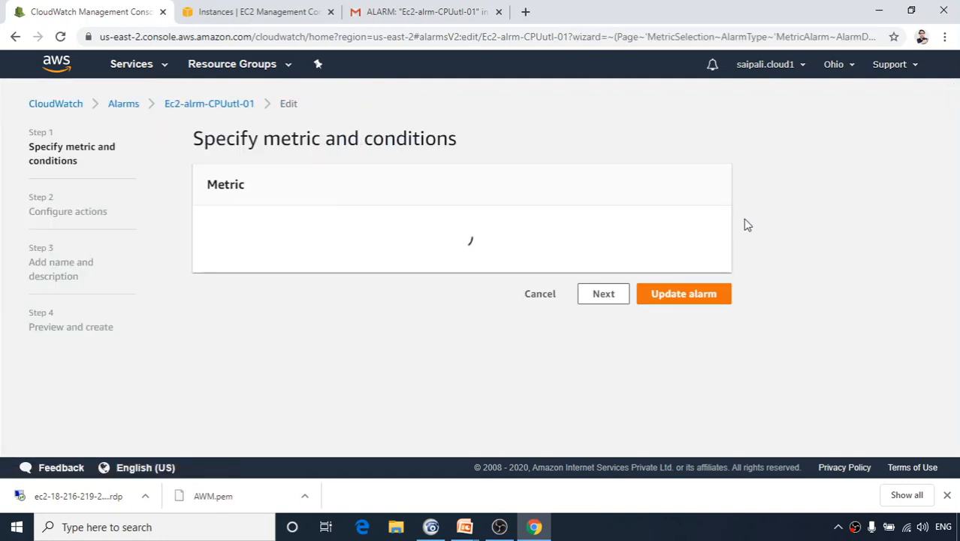
scroll(630, 349, down, 3)
scroll(630, 349, down, 3)
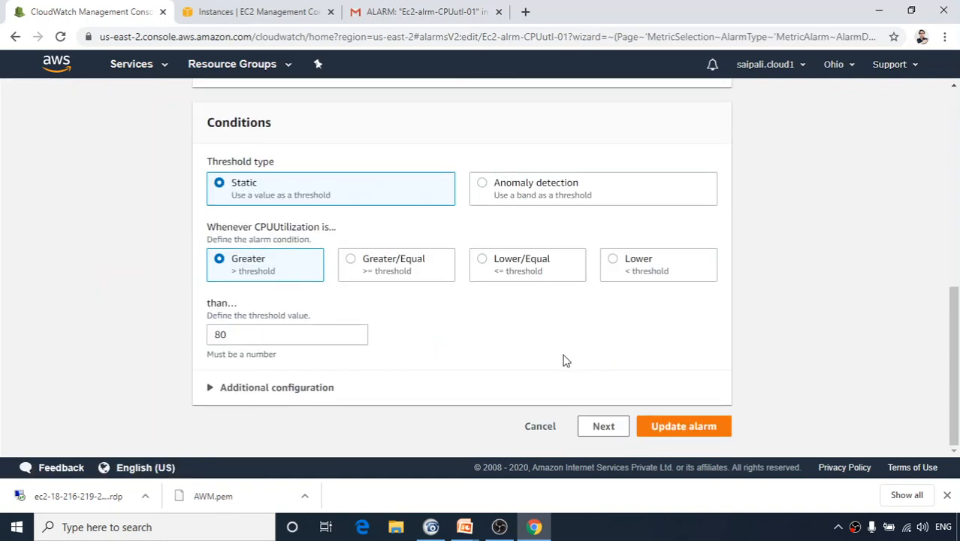
drag(250, 337, 176, 340)
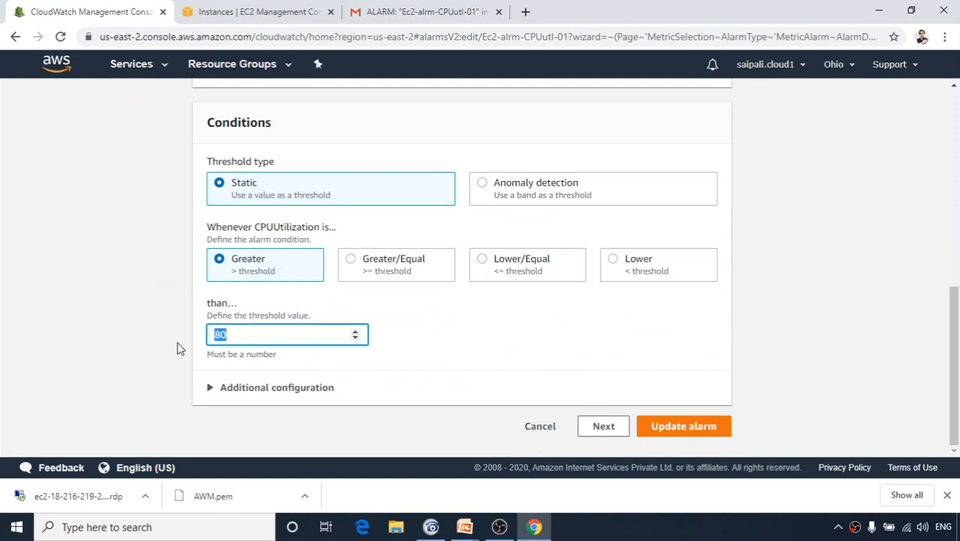
text(1)
click(698, 428)
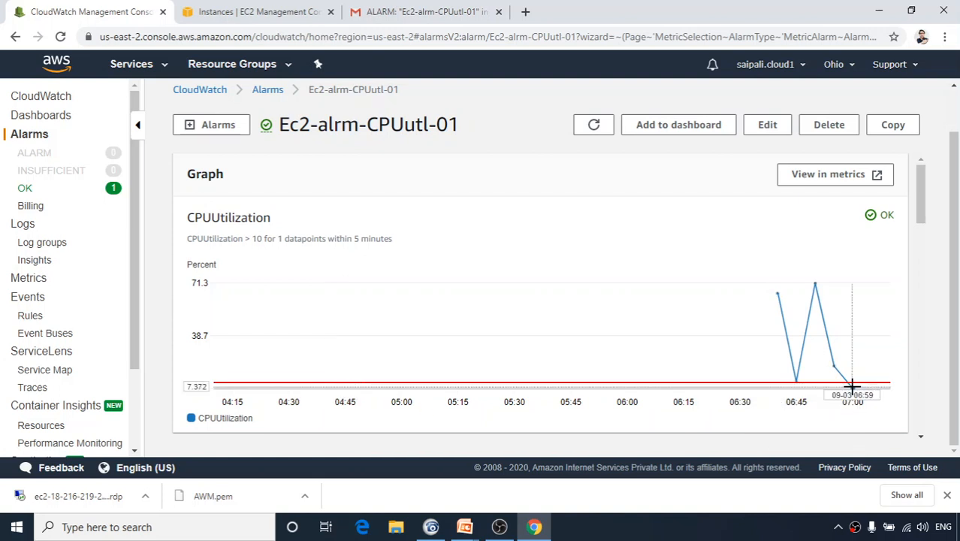
mouse_move(860, 378)
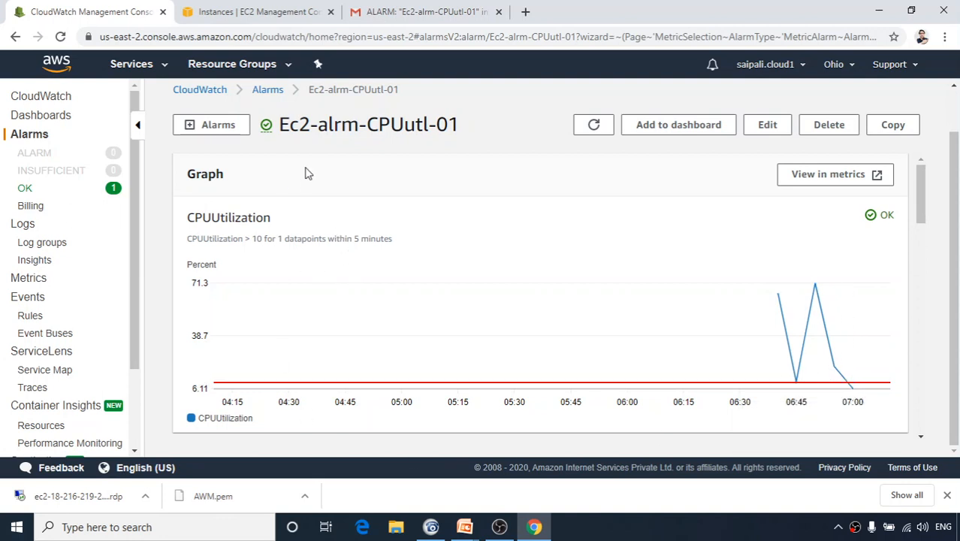
Decrypt the Windows srv 2016 Administrator password with key file AWM.pem and copy it.
click(290, 12)
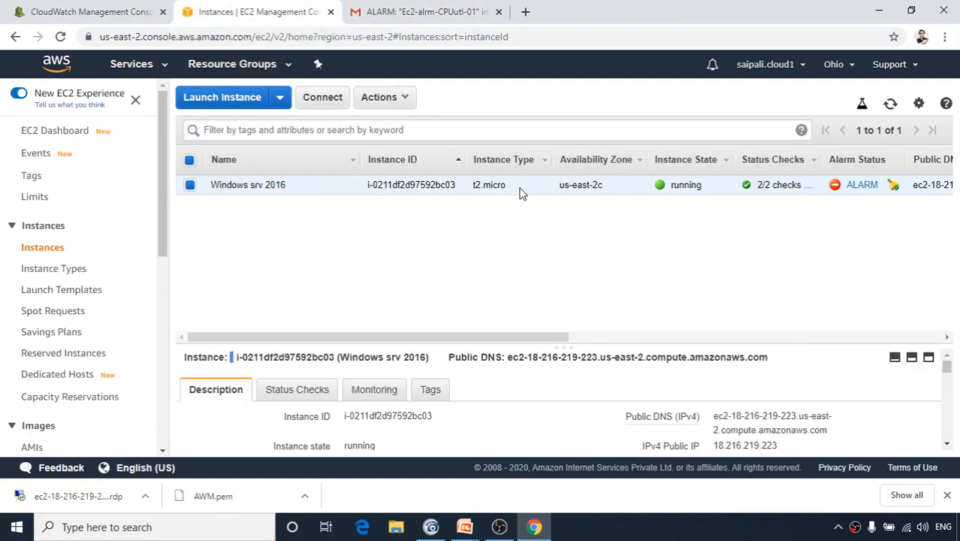
right_click(519, 188)
click(554, 190)
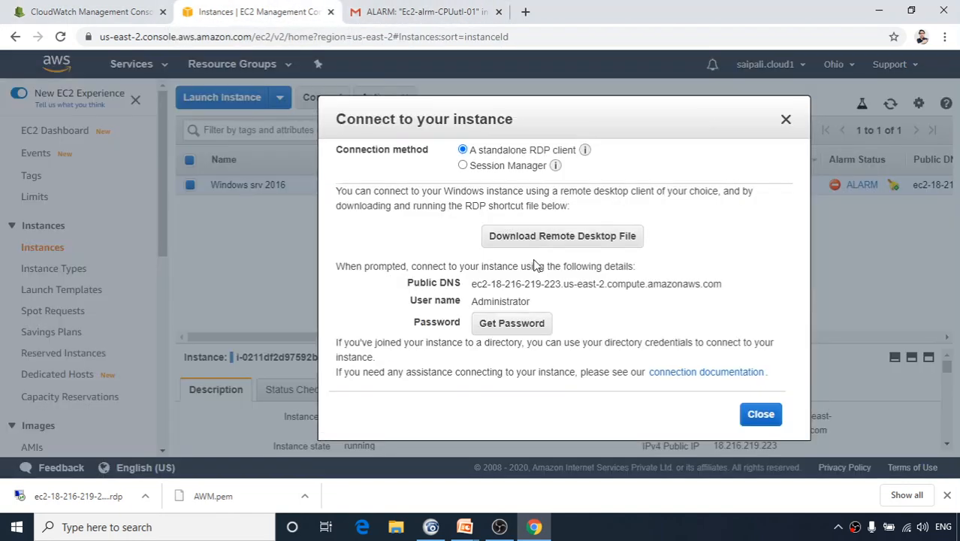
click(510, 330)
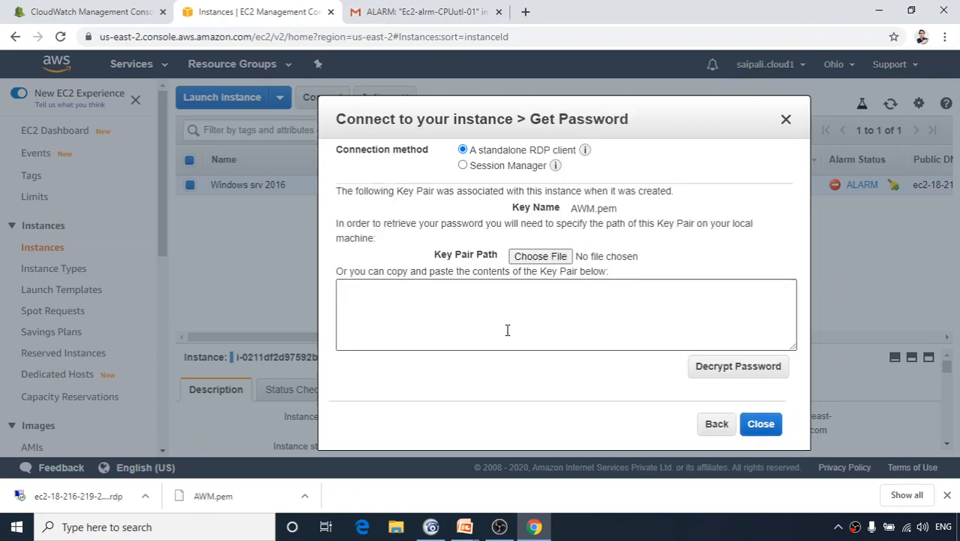
click(540, 256)
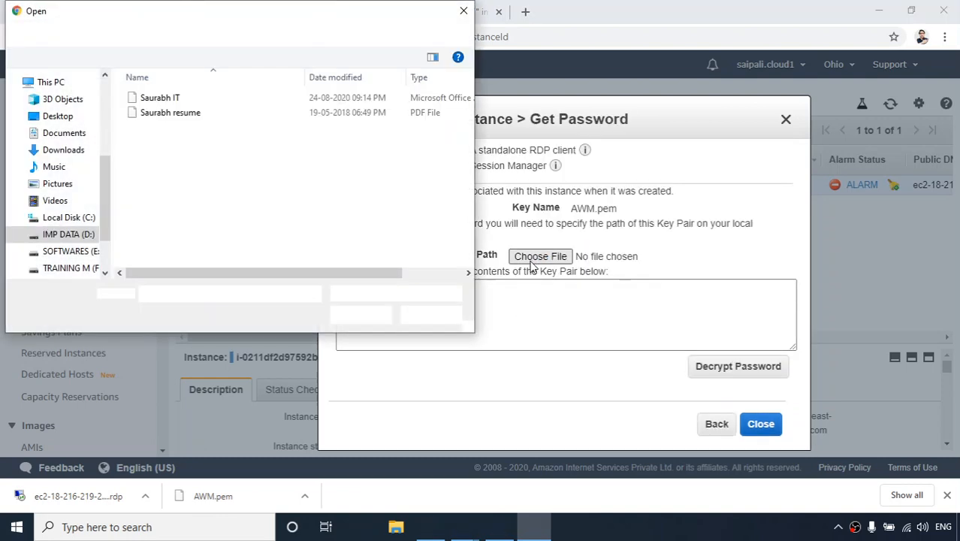
scroll(53, 161, up, 2)
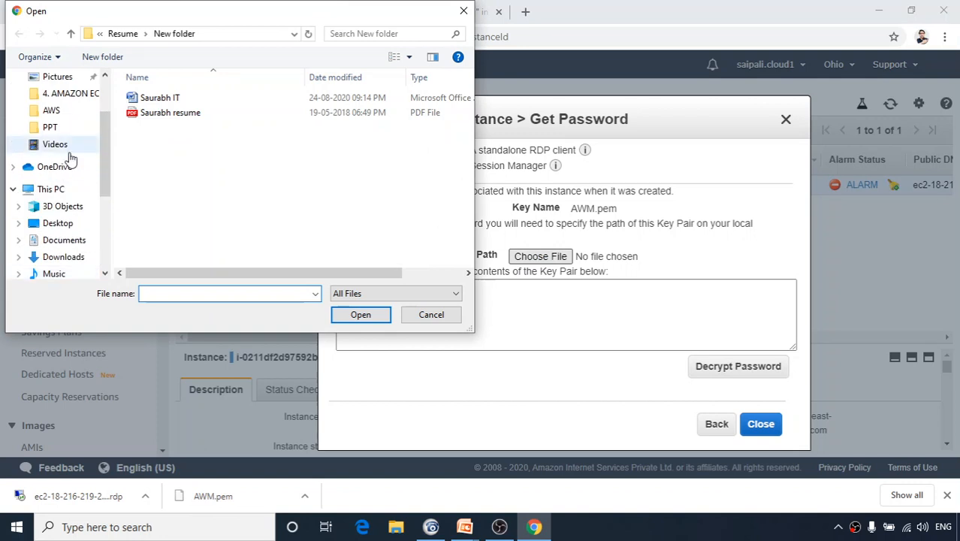
click(66, 240)
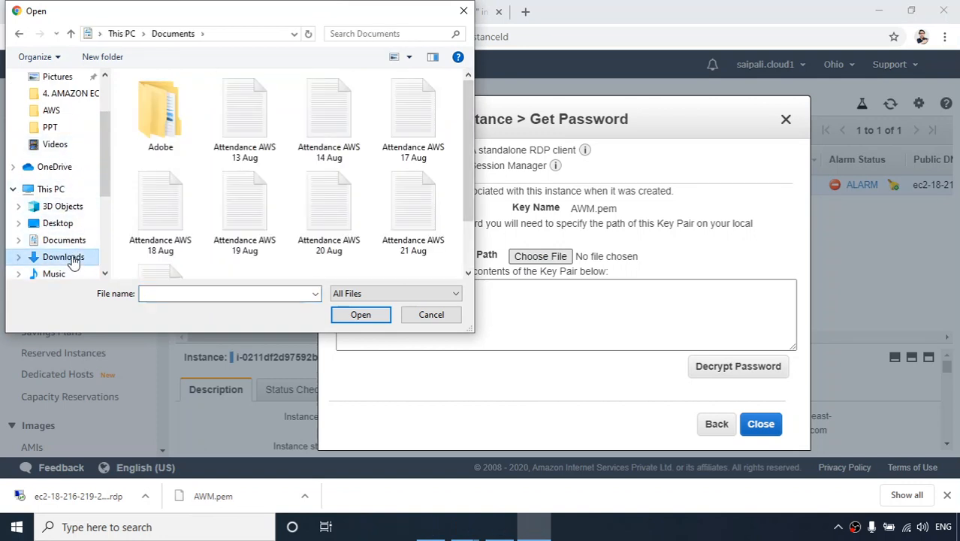
click(72, 257)
click(160, 132)
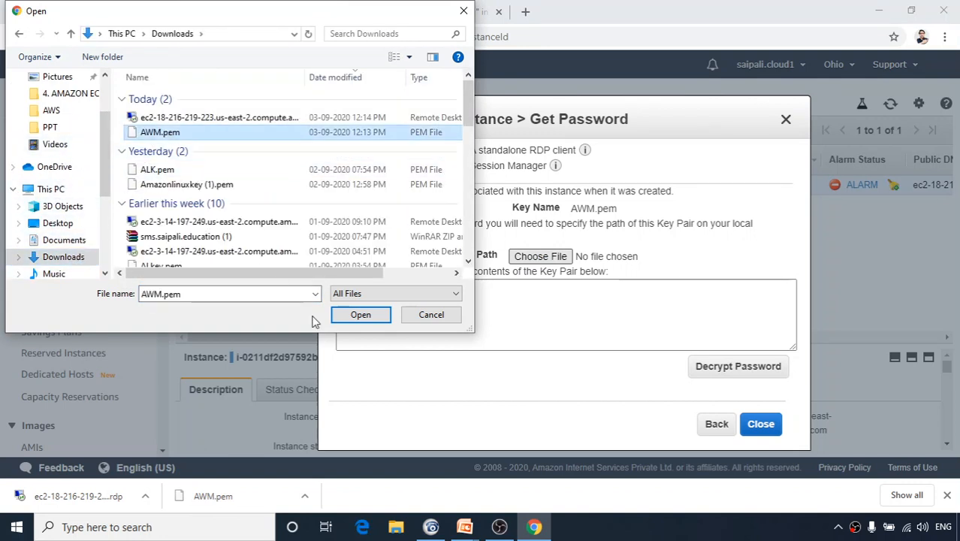
click(360, 316)
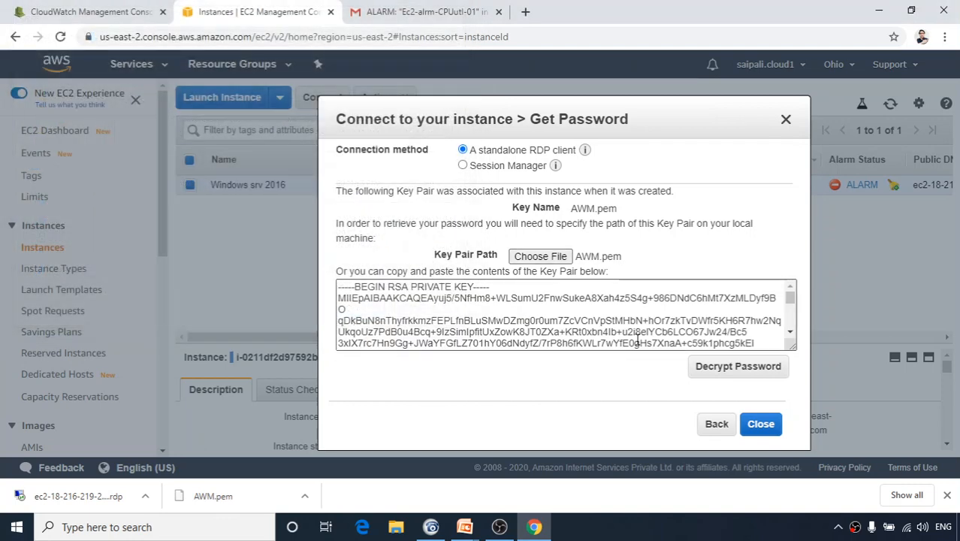
click(706, 368)
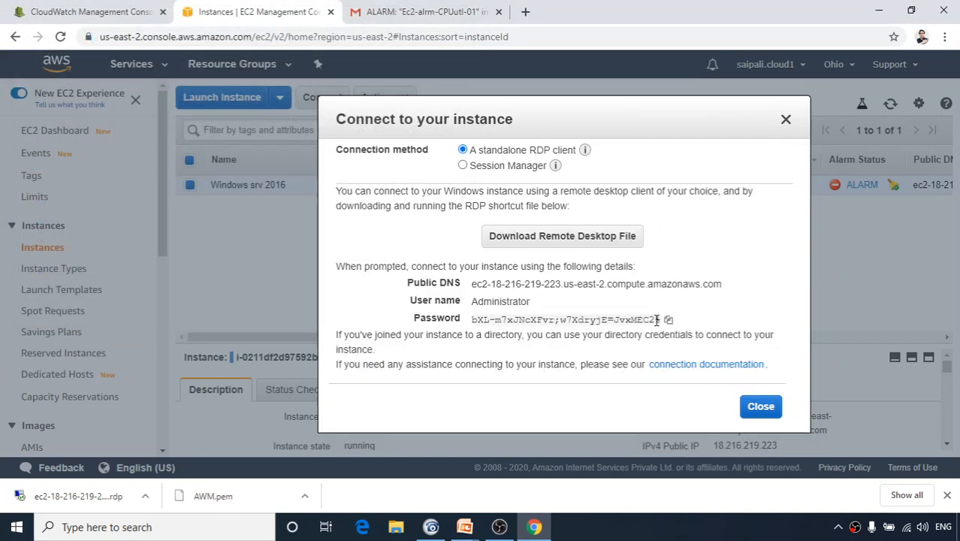
click(669, 320)
Download and open the Remote Desktop file, sign in with the pasted password, and accept the certificate.
click(552, 236)
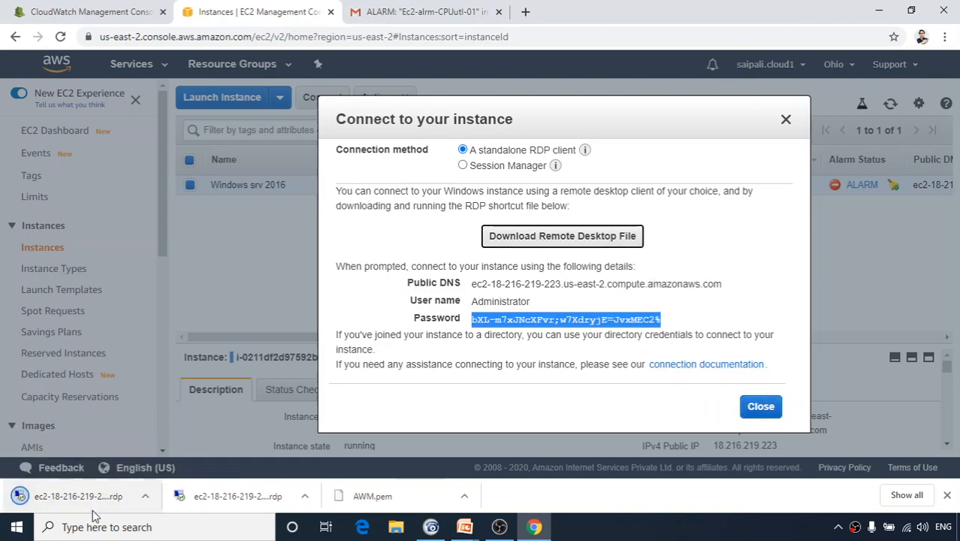
click(68, 497)
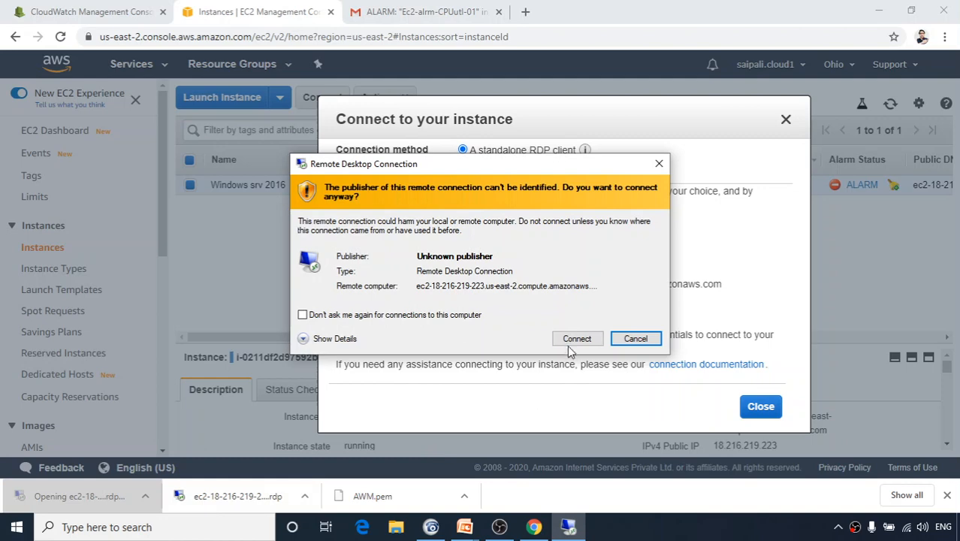
click(571, 342)
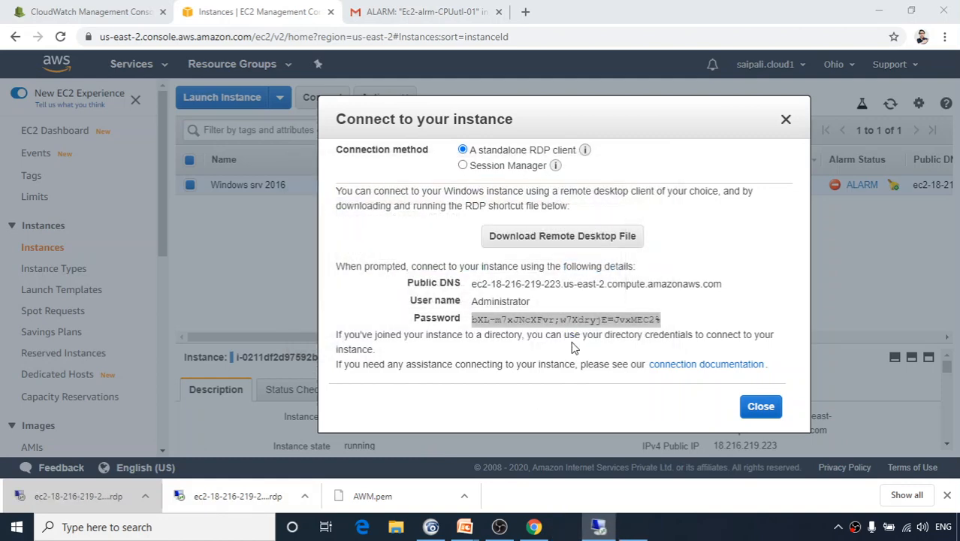
right_click(446, 254)
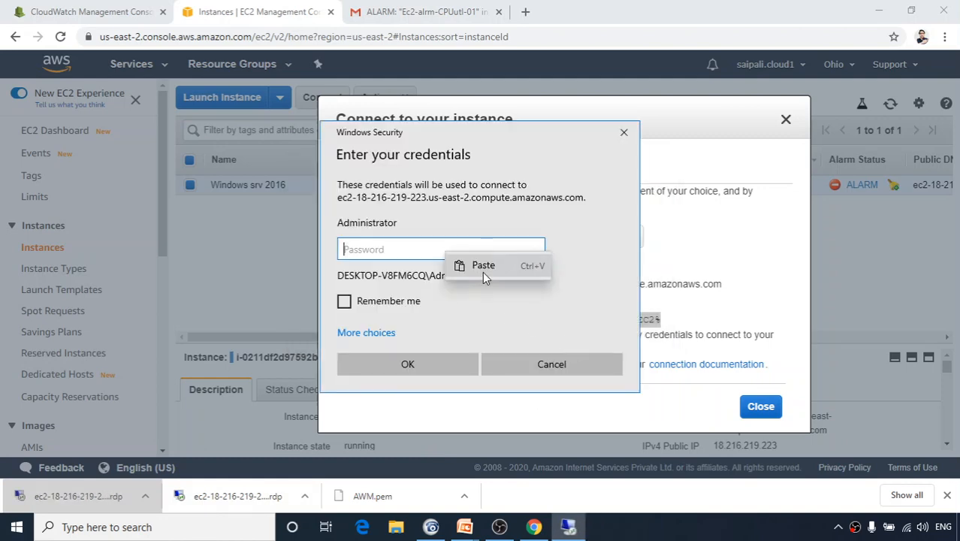
click(485, 268)
click(423, 364)
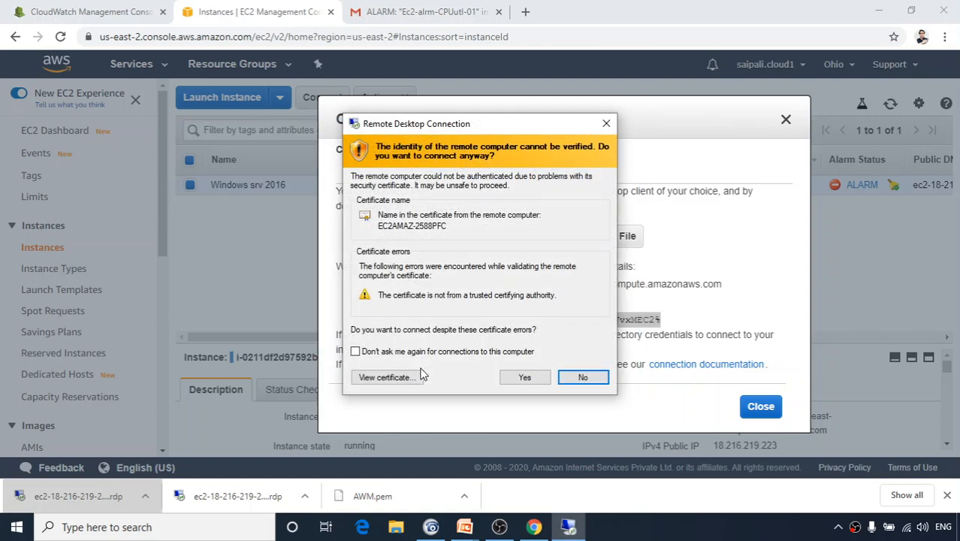
click(526, 379)
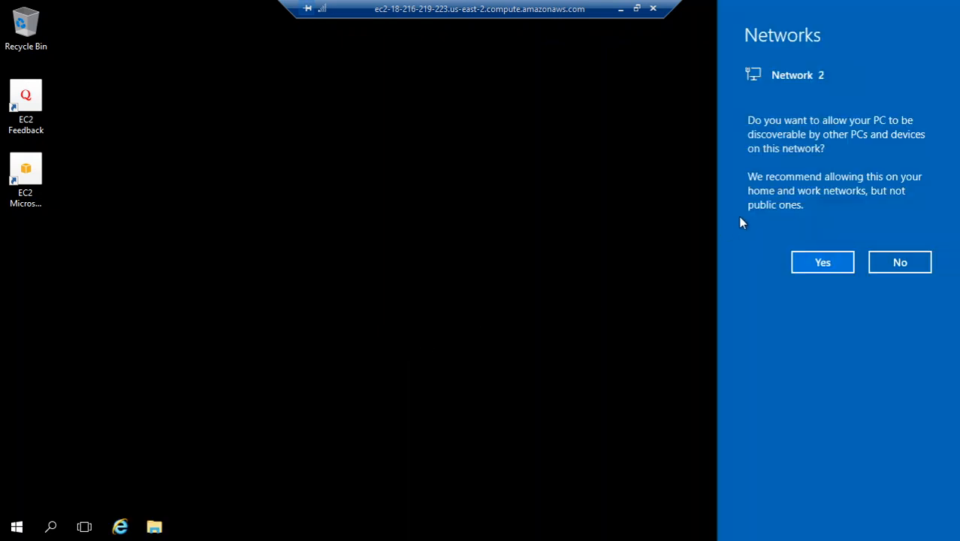
Decline network discoverability on the remote server so its plain desktop shows.
click(895, 262)
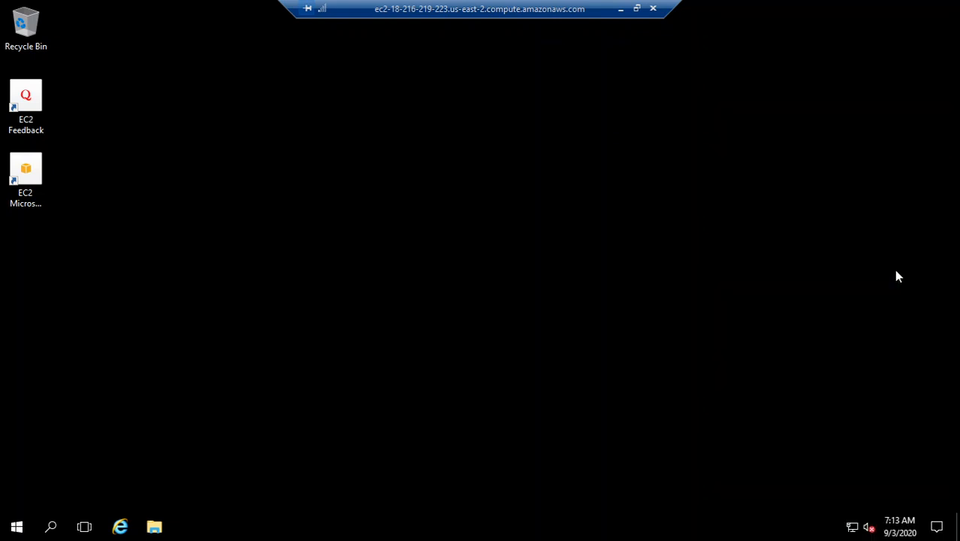
Refresh the remote desktop and launch Server Manager from the Start menu.
right_click(483, 317)
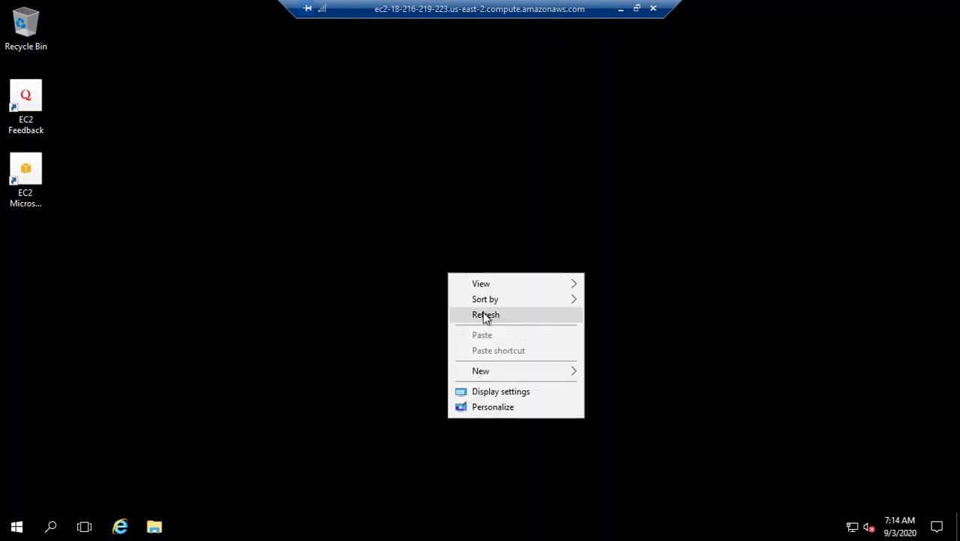
key(Return)
right_click(408, 279)
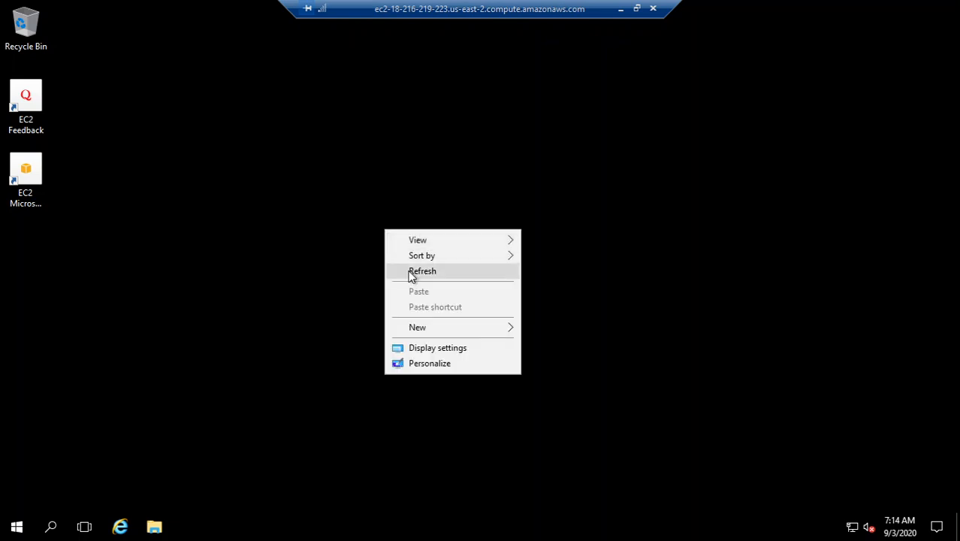
click(16, 528)
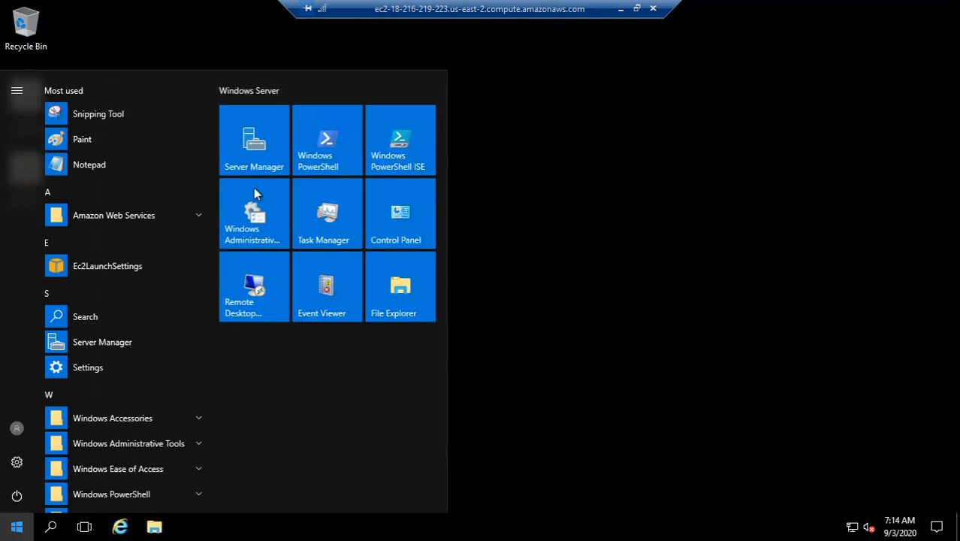
click(254, 161)
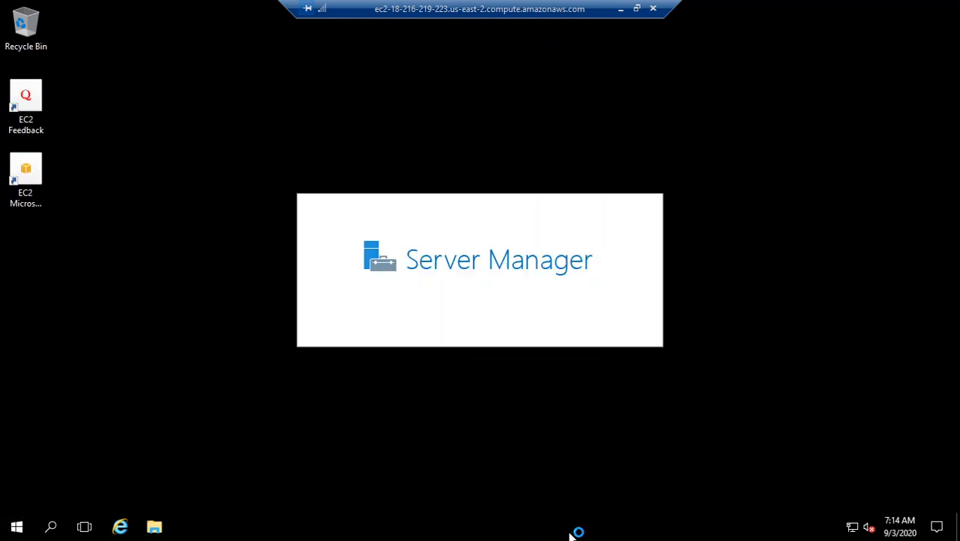
Open Task Manager from the taskbar, move it aside, and close it.
right_click(589, 536)
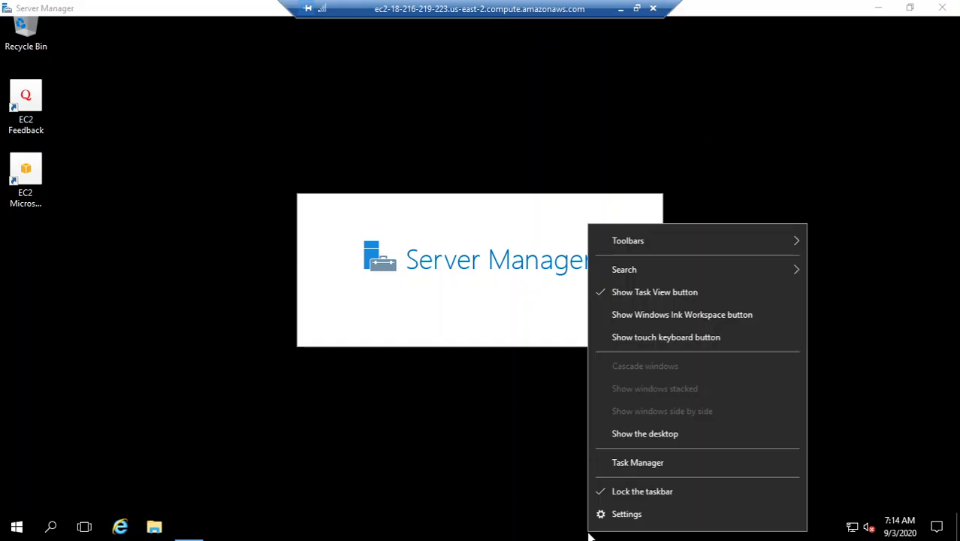
click(631, 459)
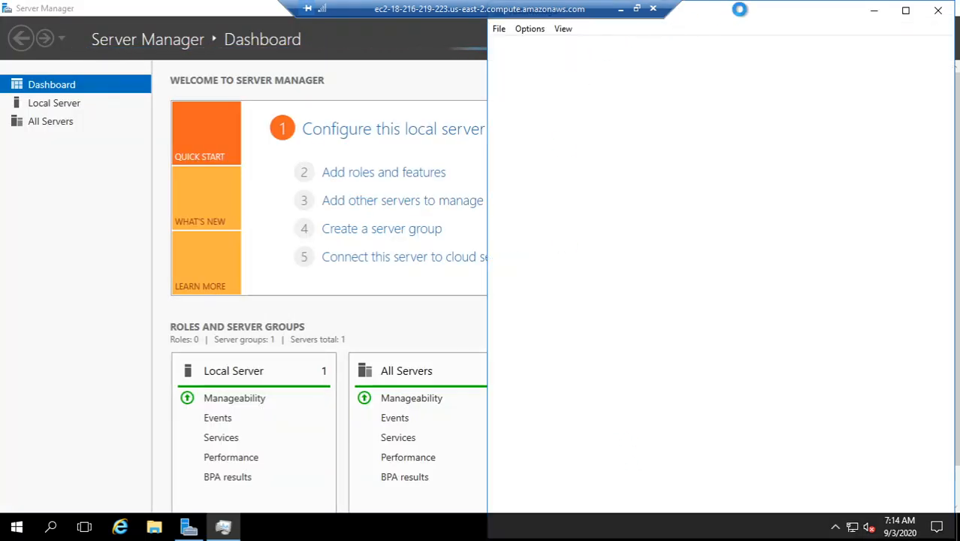
drag(746, 15, 718, 46)
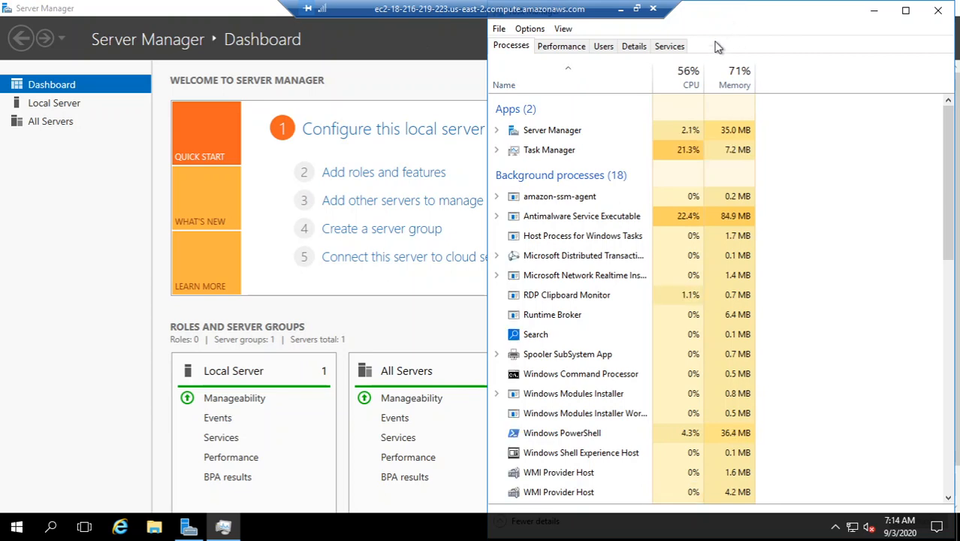
click(903, 43)
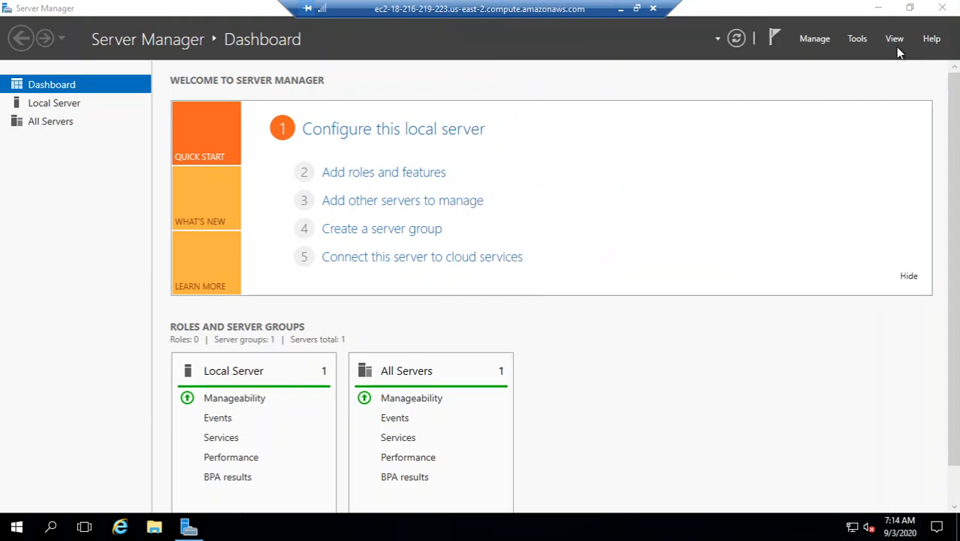
Try Manage > Add Roles and Features and dismiss the data-collection notice.
click(814, 39)
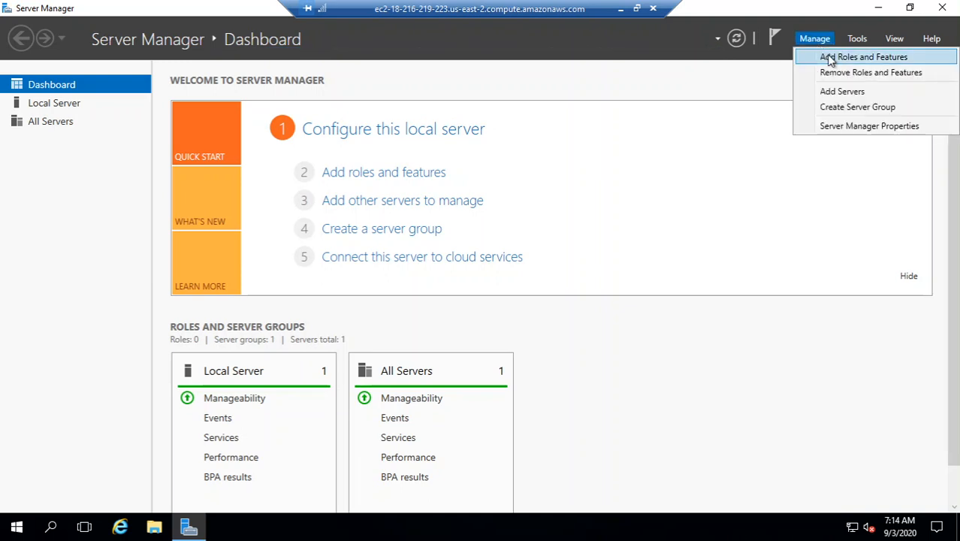
click(833, 58)
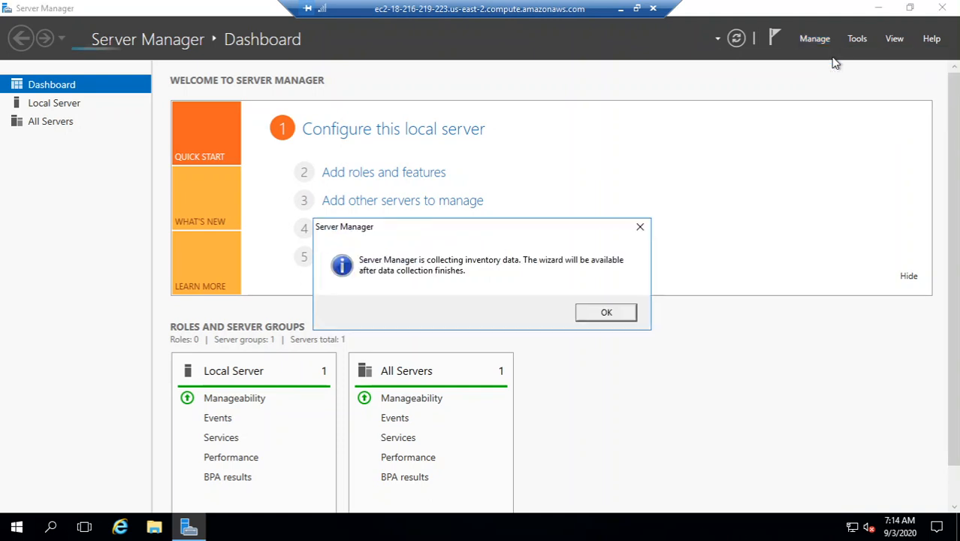
click(607, 313)
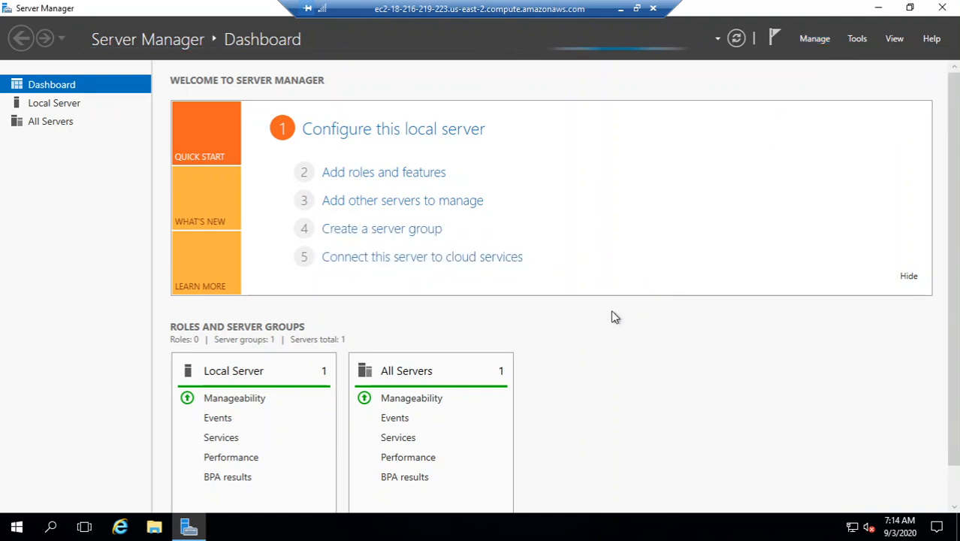
Start Add Roles and Features with role-based installation on the listed destination server.
click(810, 39)
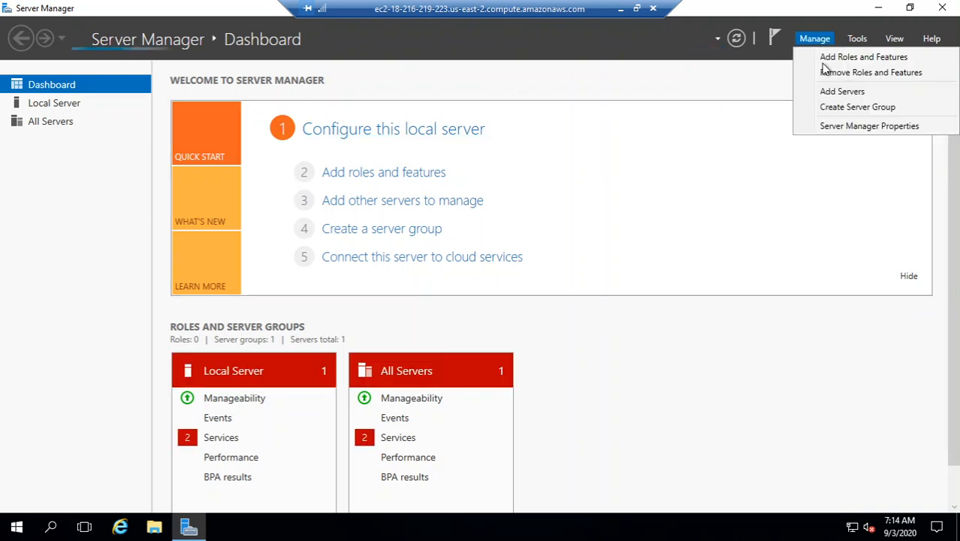
click(826, 60)
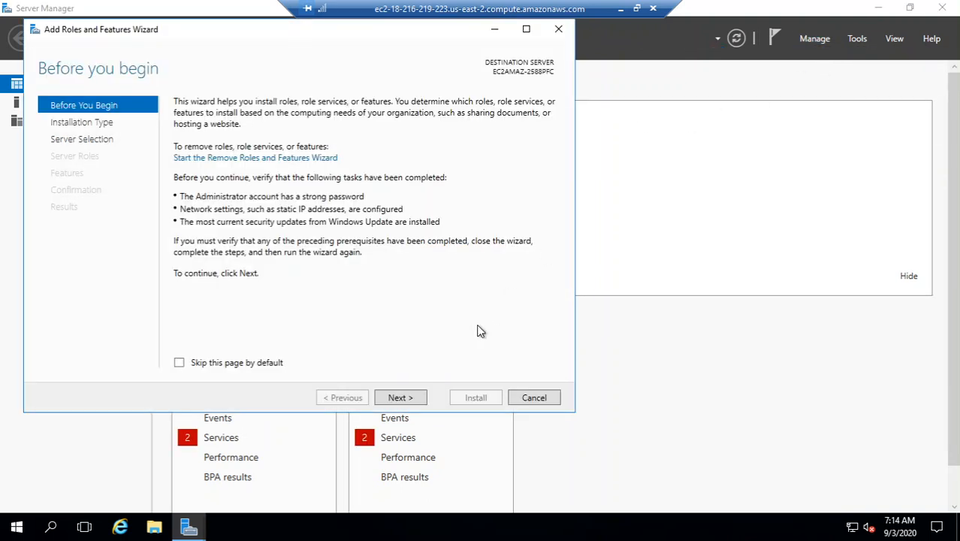
click(415, 399)
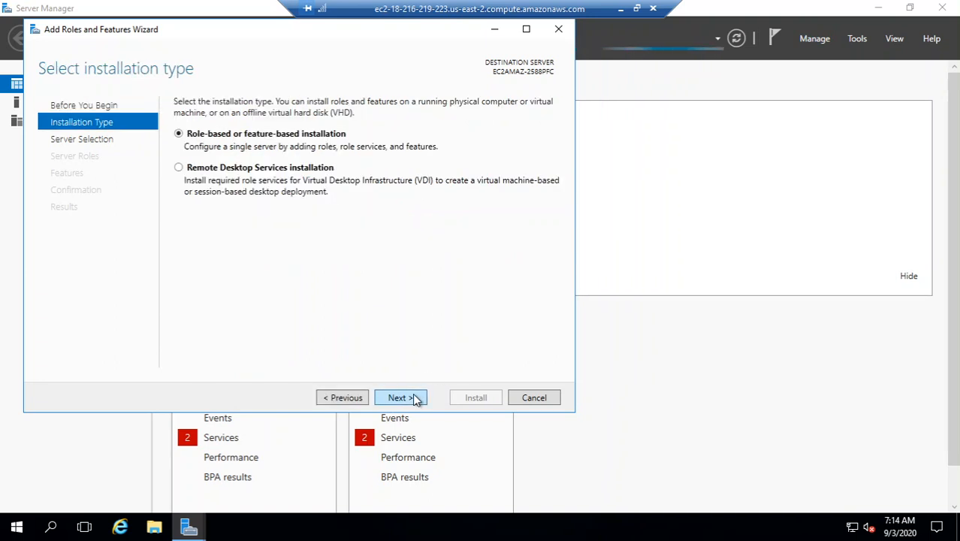
click(416, 400)
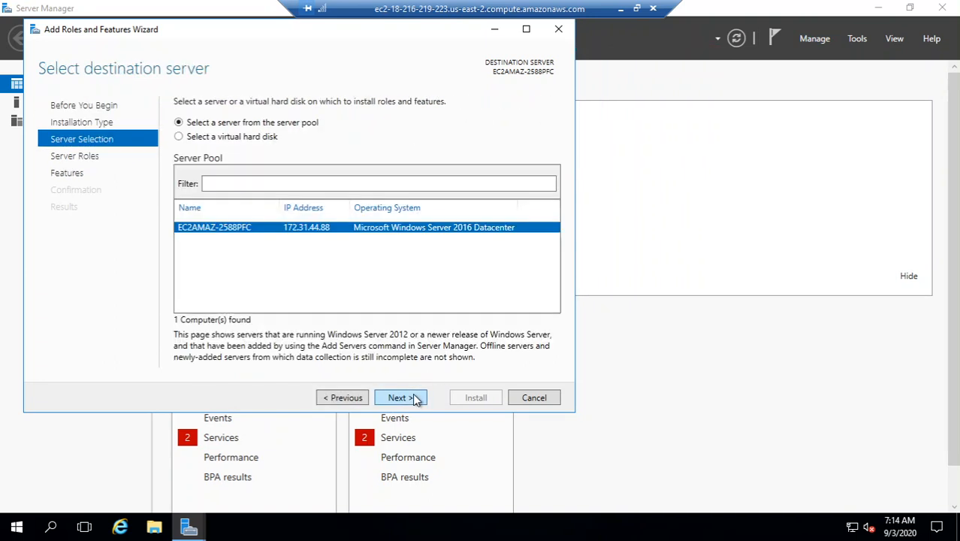
click(416, 400)
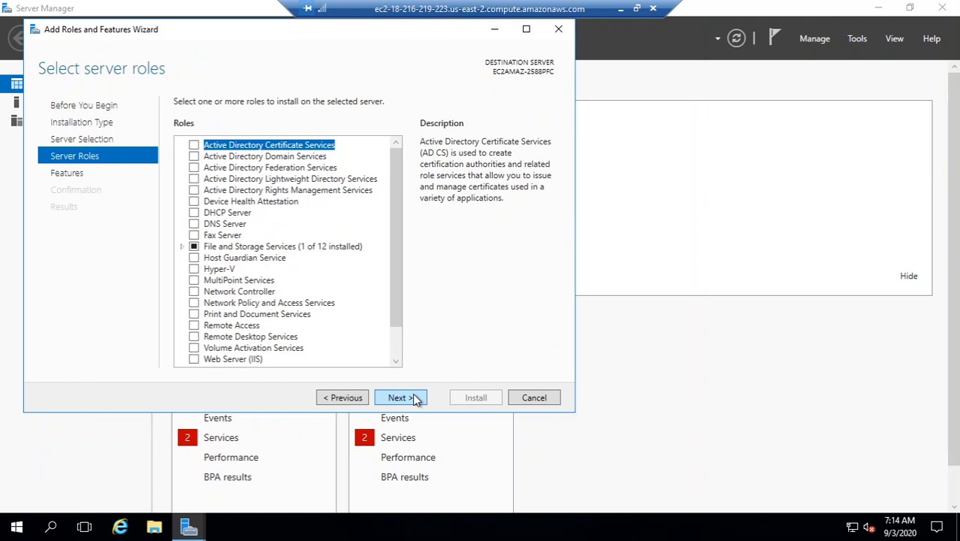
Select Active Directory Domain Services and DHCP Server with required features, accepting the static-IP warning.
click(193, 157)
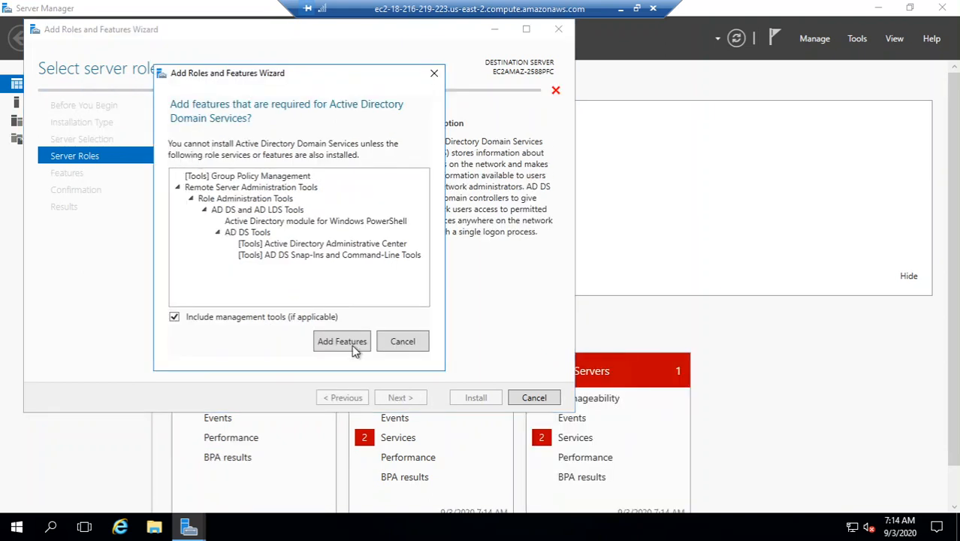
click(353, 348)
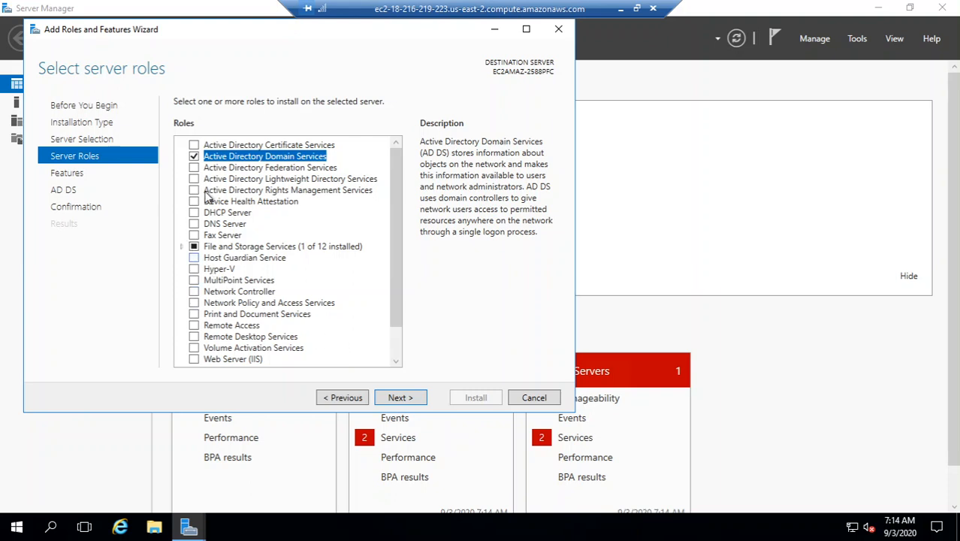
click(194, 214)
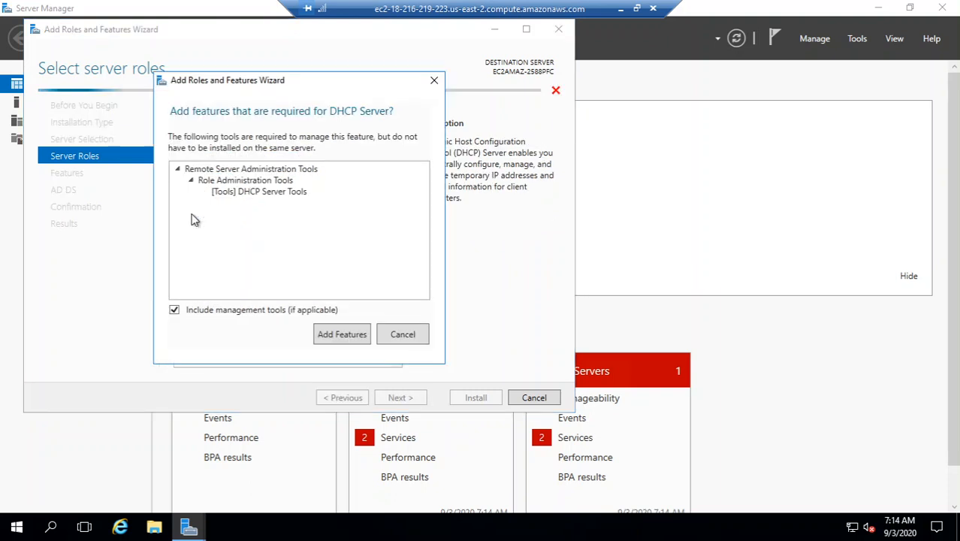
click(360, 332)
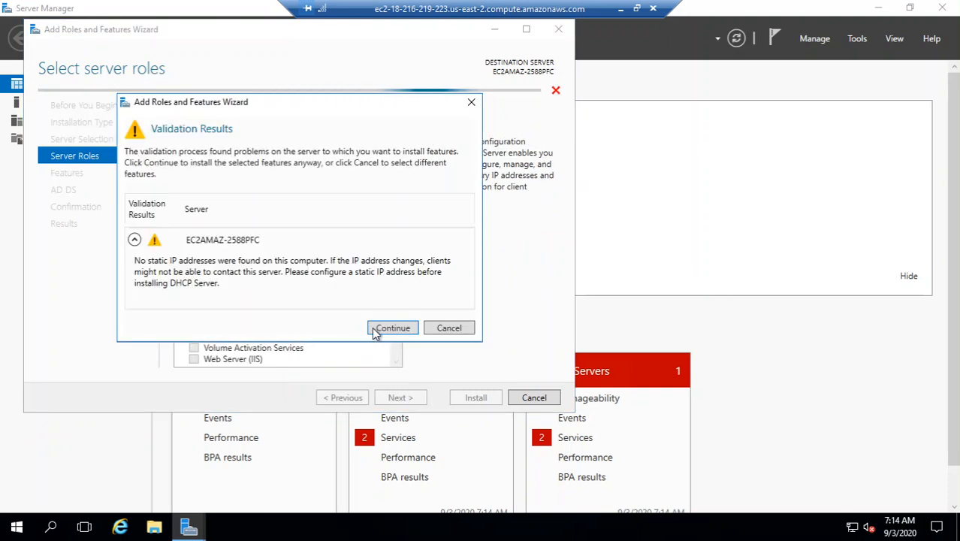
click(372, 327)
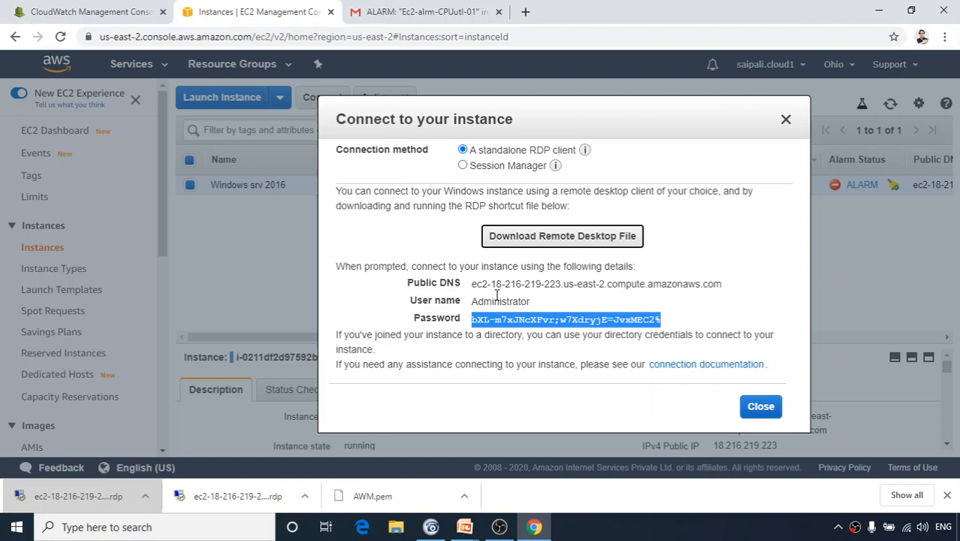
Close the Connect to your instance dialog and switch to the CloudWatch alarm tab.
click(783, 121)
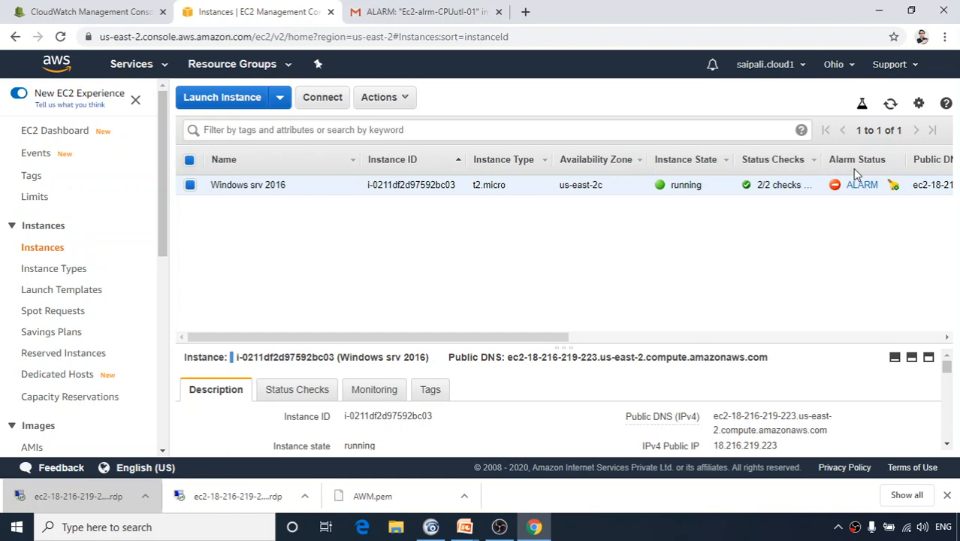
click(74, 9)
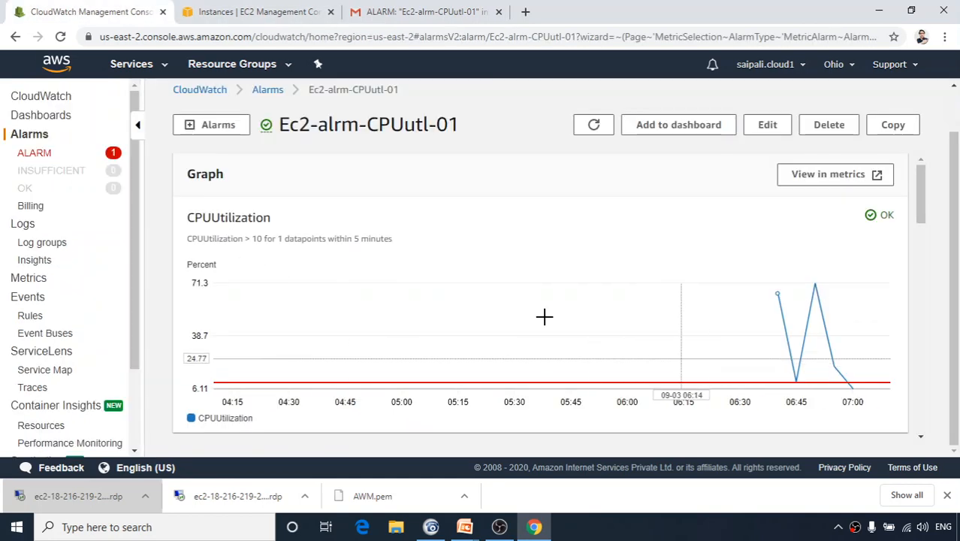
Reload the Ec2-alrm-CPUutl-01 alarm page to show In alarm, then view its ALARM notification email.
click(61, 37)
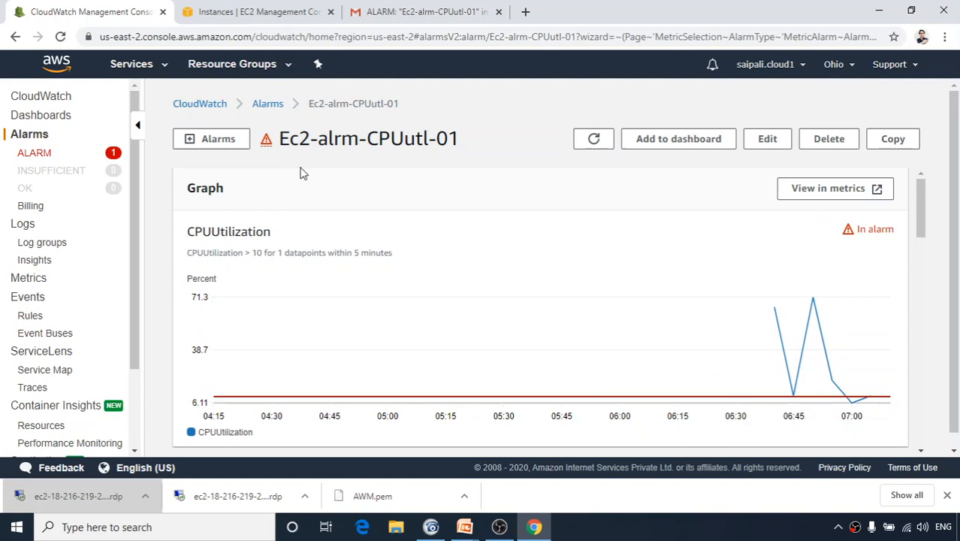
click(368, 14)
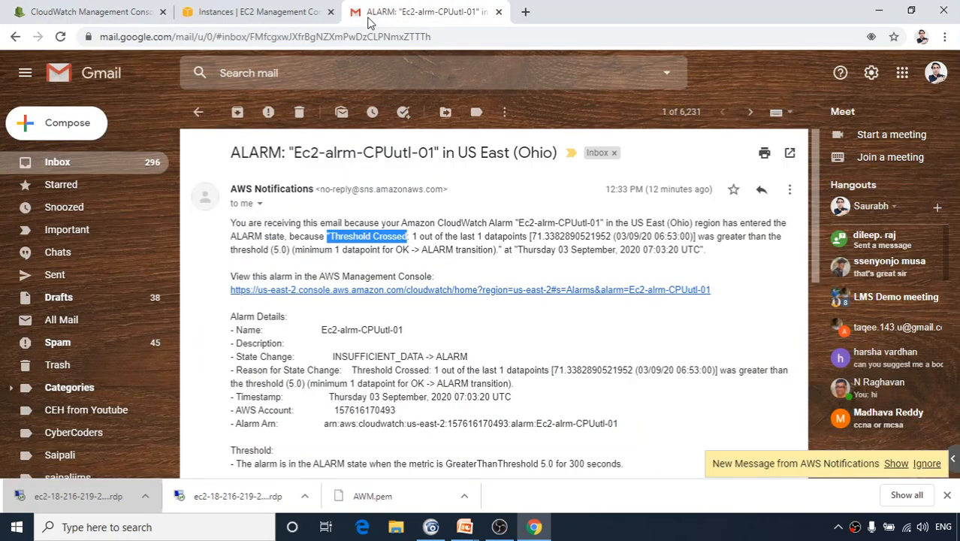
Read the newest AWS ALARM email (CPU 10.63 over threshold 10.0), then return to EC2 Instances.
click(199, 112)
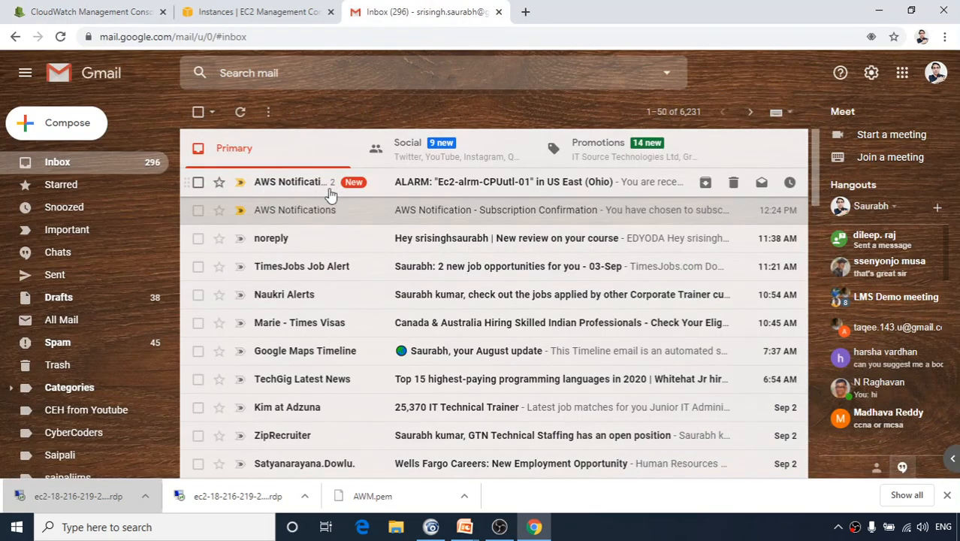
click(417, 193)
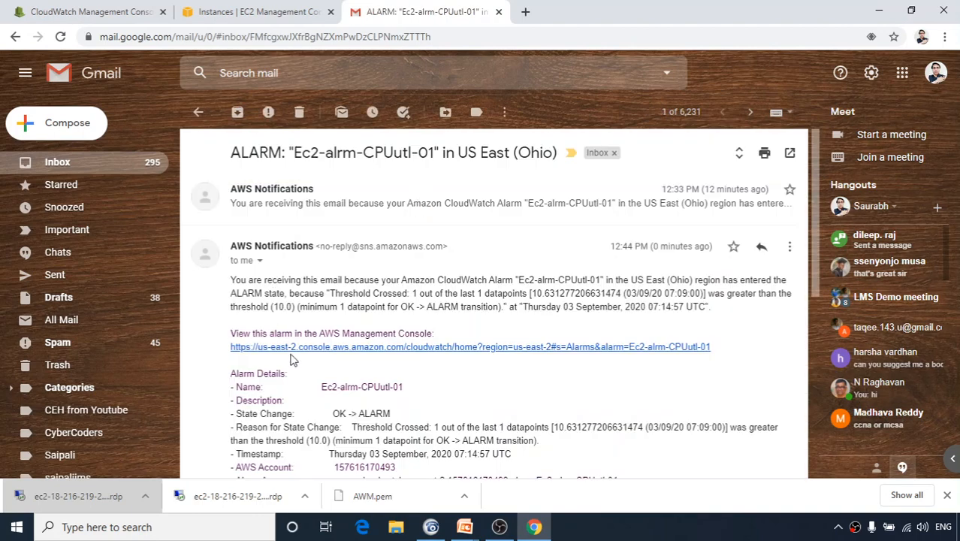
click(247, 14)
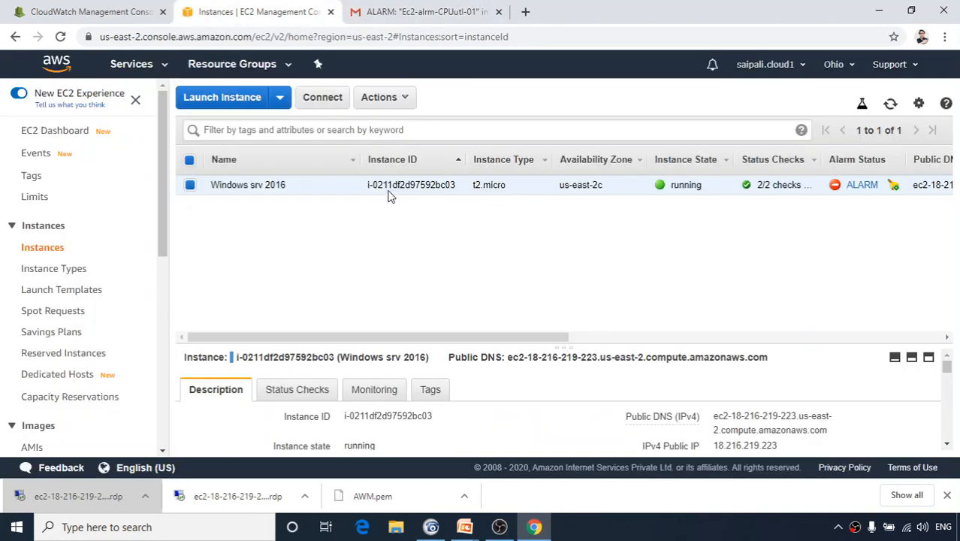
Reload the Instances list to confirm Windows srv 2016 is stopped, then minimize the browser.
click(61, 36)
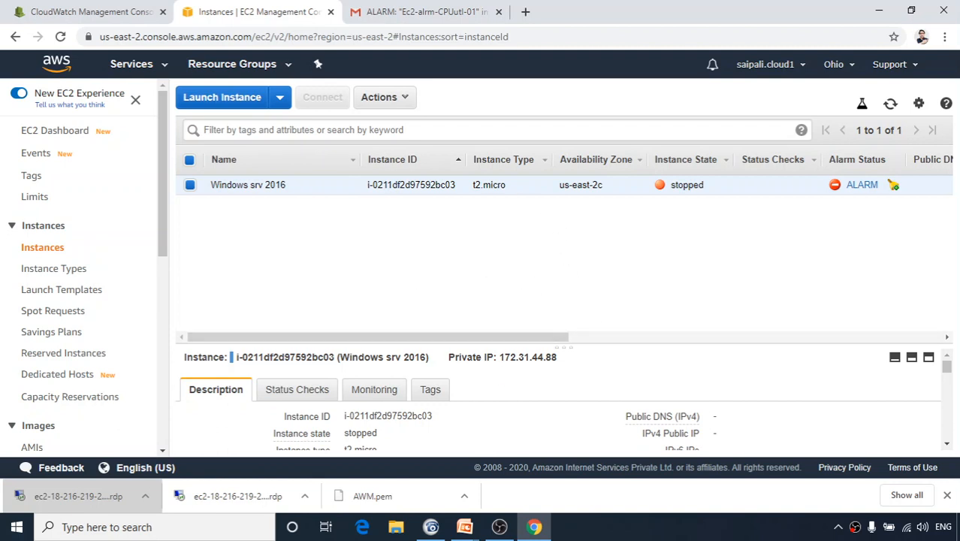
click(879, 10)
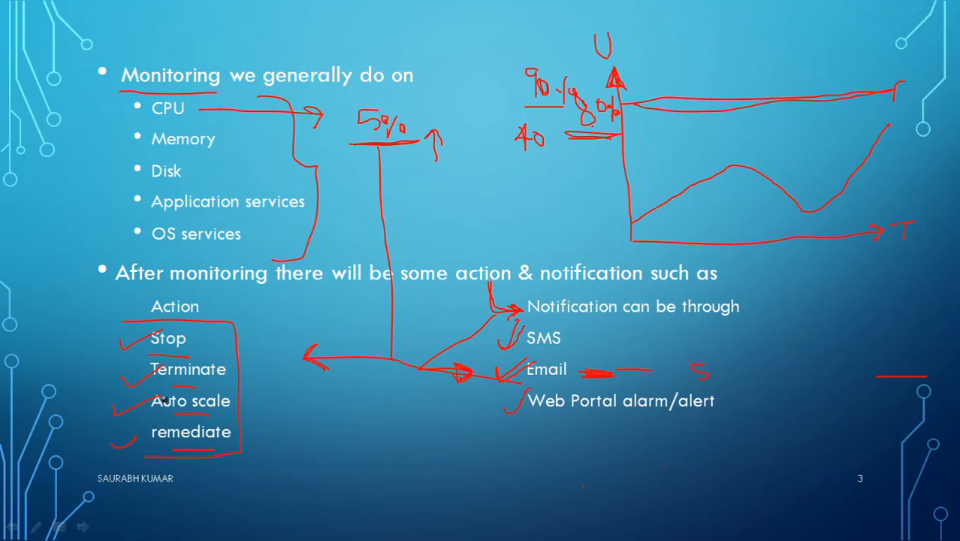
Advance the slideshow two slides to Q&A, then switch back to the CloudWatch browser window.
key(Right)
key(Right)
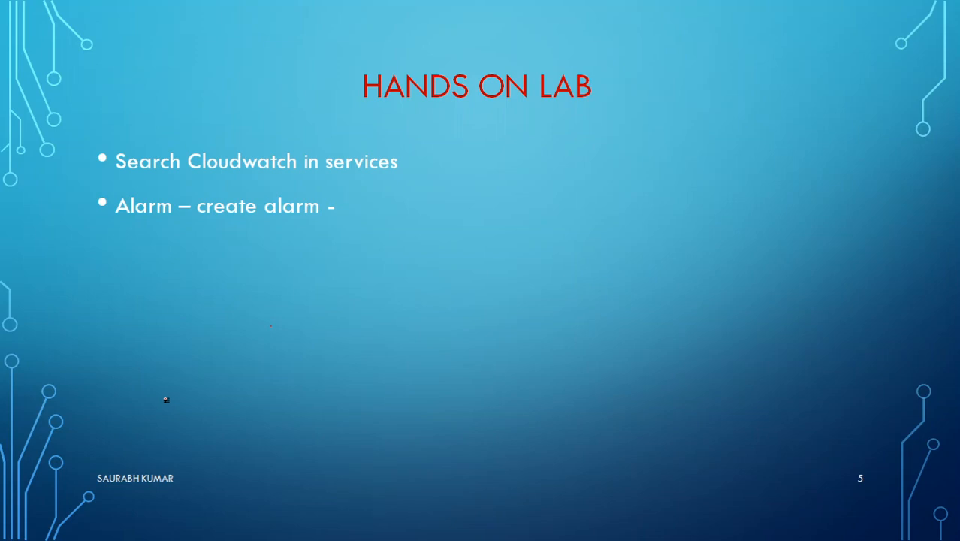
key(Right)
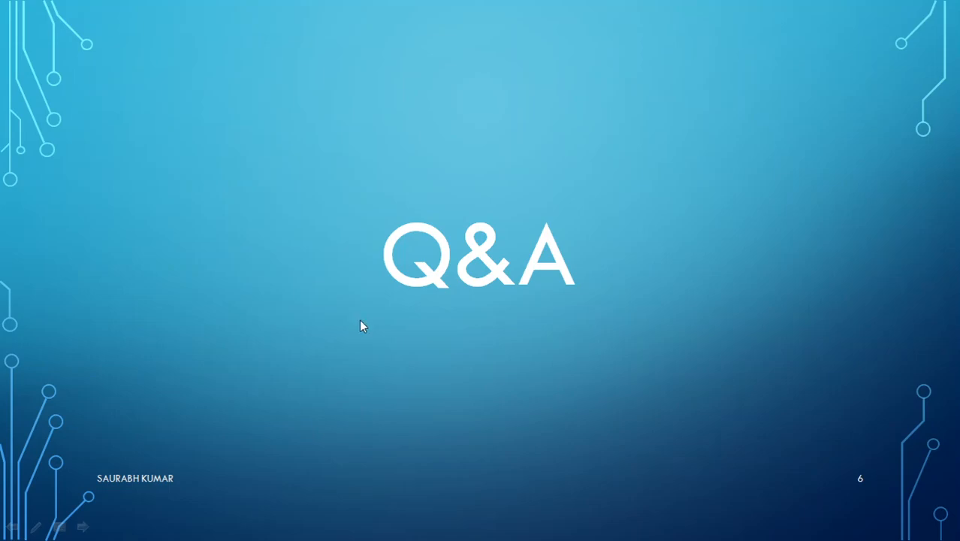
key(alt+Tab)
key(alt+Tab)
key(alt+Tab)
key(alt+Tab)
key(alt+Tab)
key(alt+Tab)
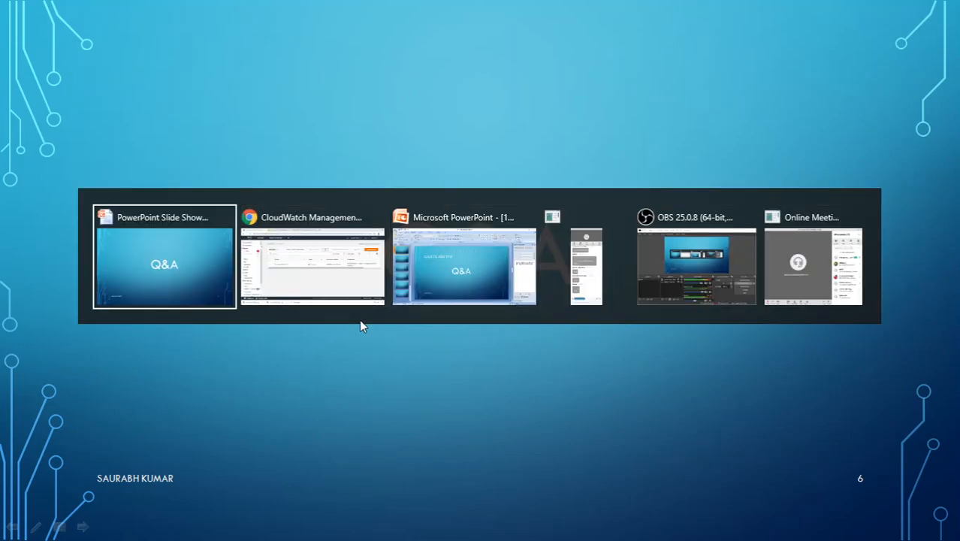
key(alt+Tab)
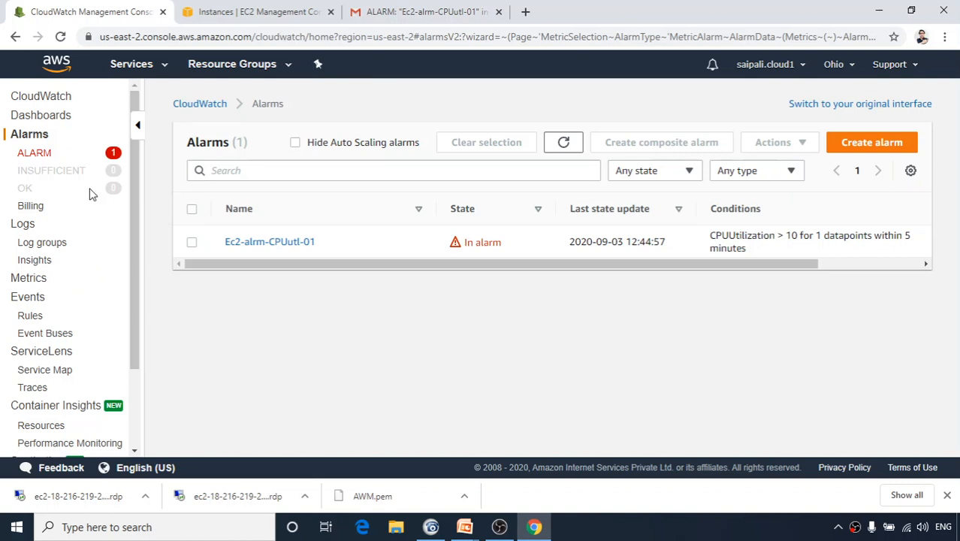
Review the Create Alarm form for stopped Windows srv 2016 from EC2 Instances, then dismiss it.
click(65, 371)
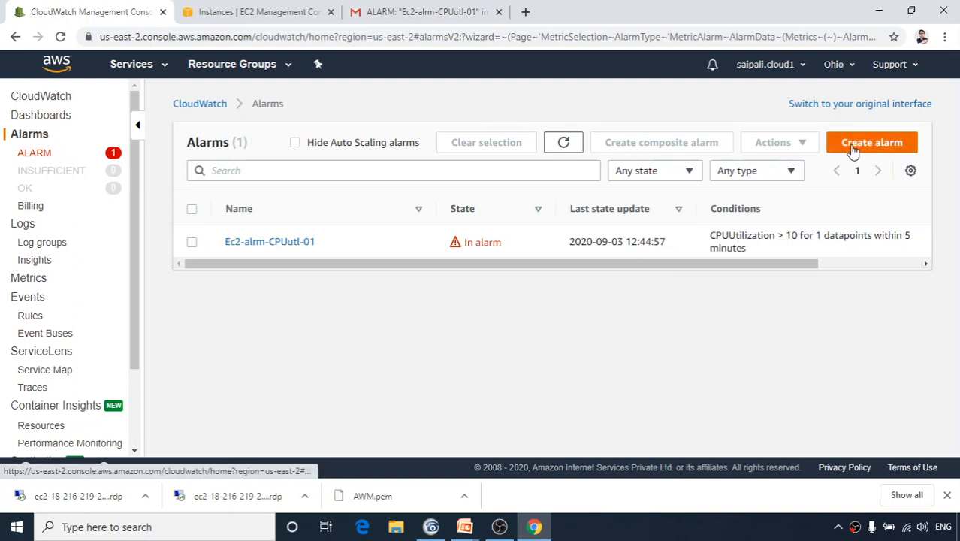
click(241, 15)
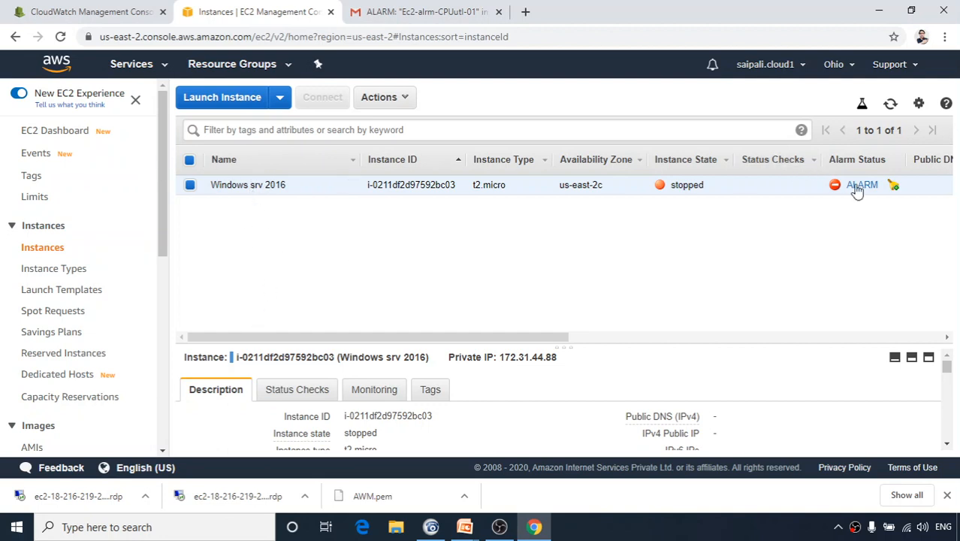
click(894, 188)
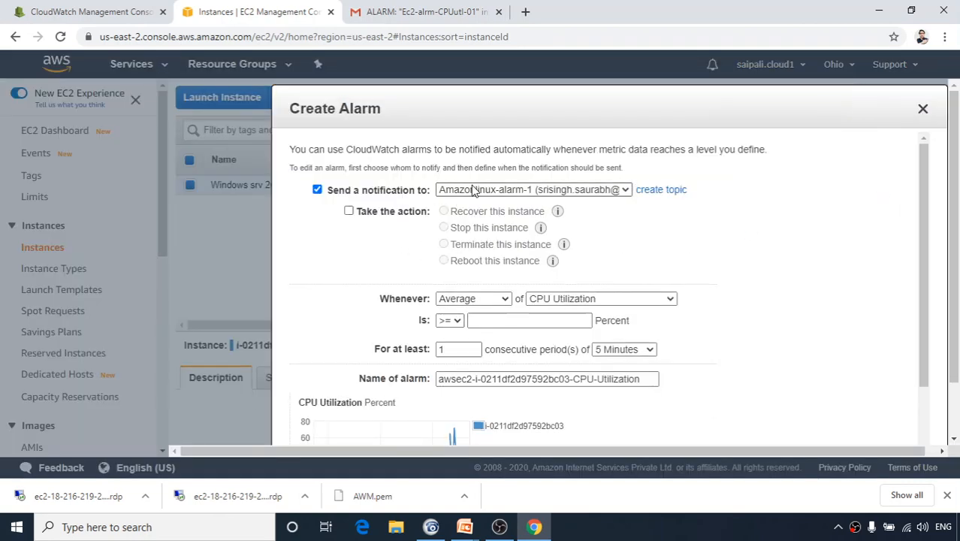
scroll(479, 339, down, 4)
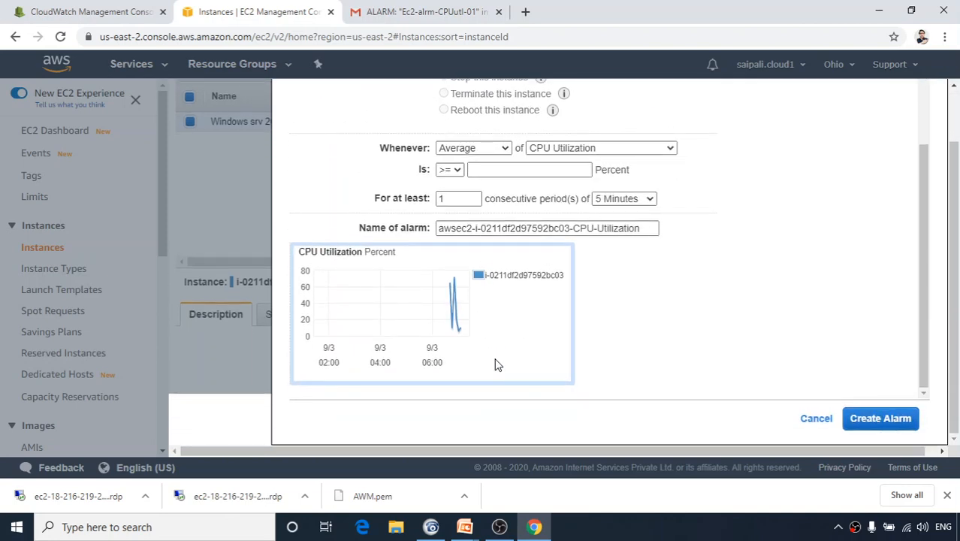
scroll(495, 351, up, 2)
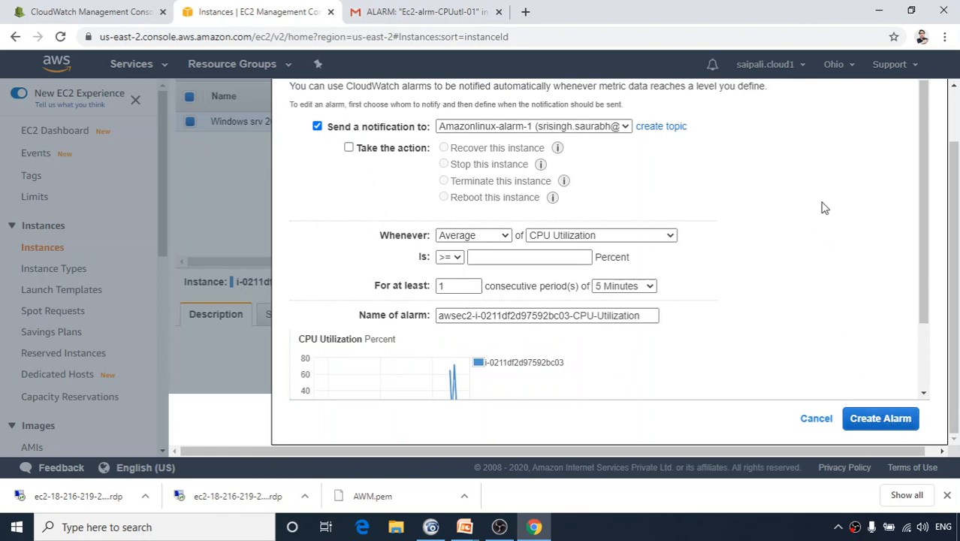
key(Escape)
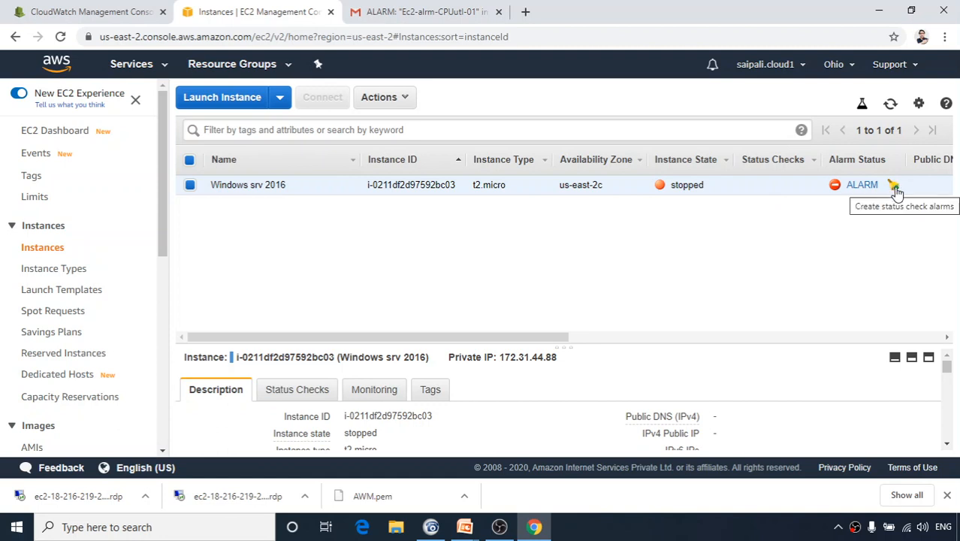
key(alt+Tab)
Return to the PowerPoint slideshow and advance through quiz slides Q1 and Q2 to Q3.
click(326, 295)
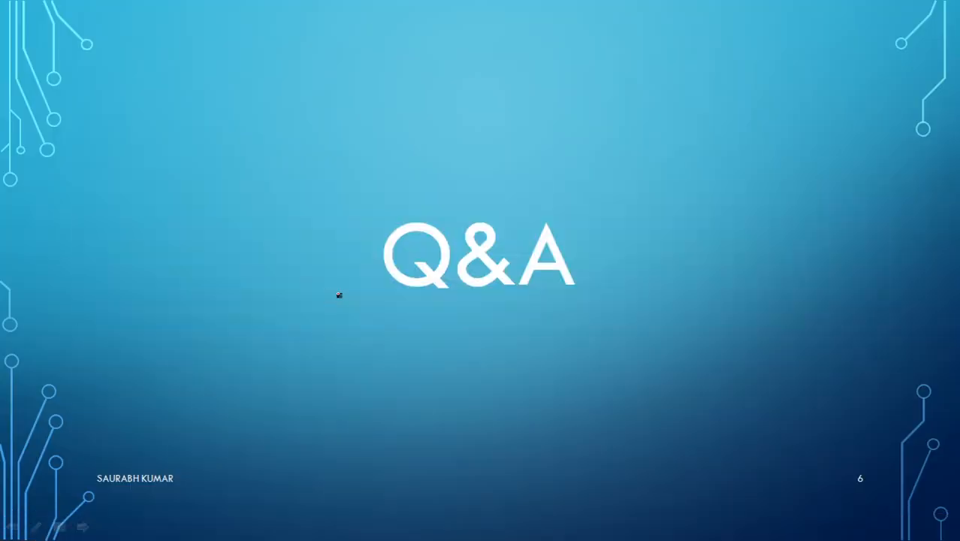
click(339, 295)
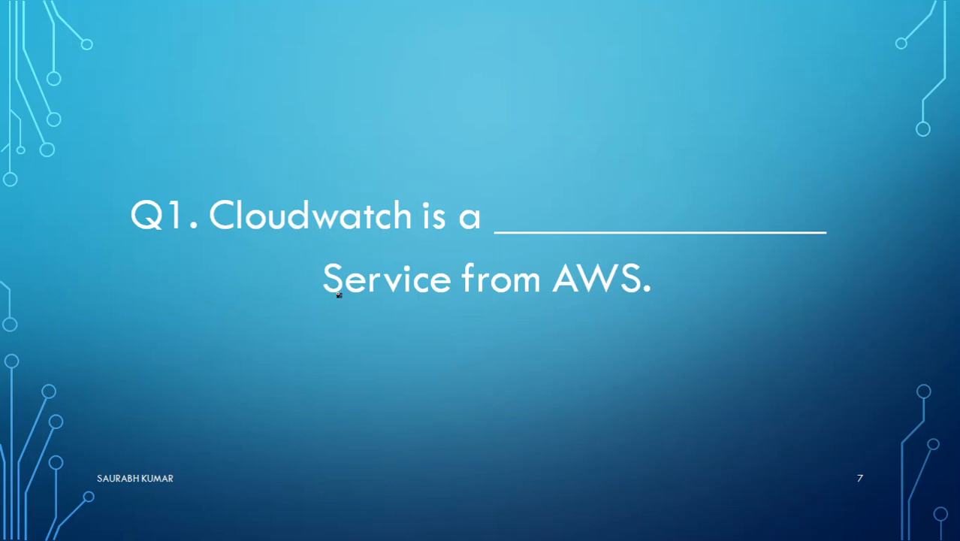
click(339, 295)
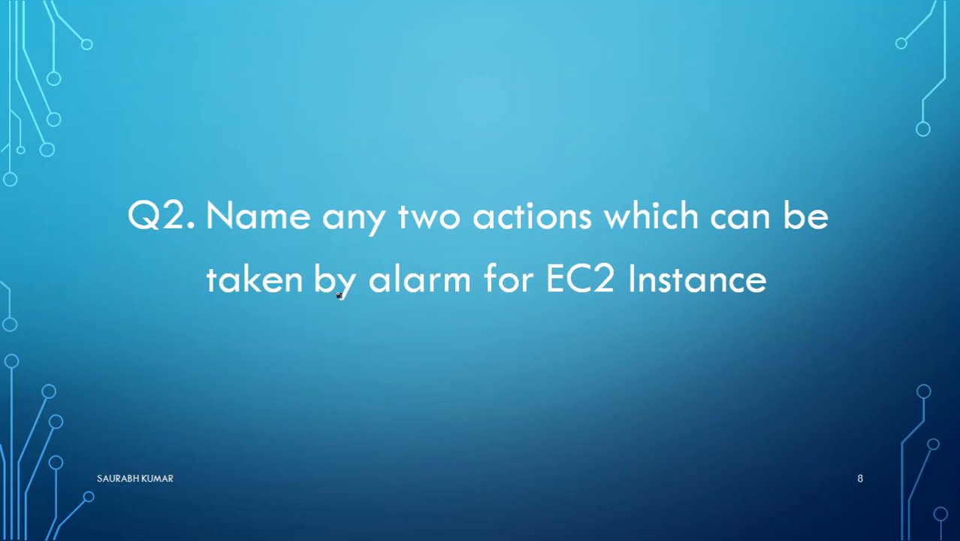
click(338, 295)
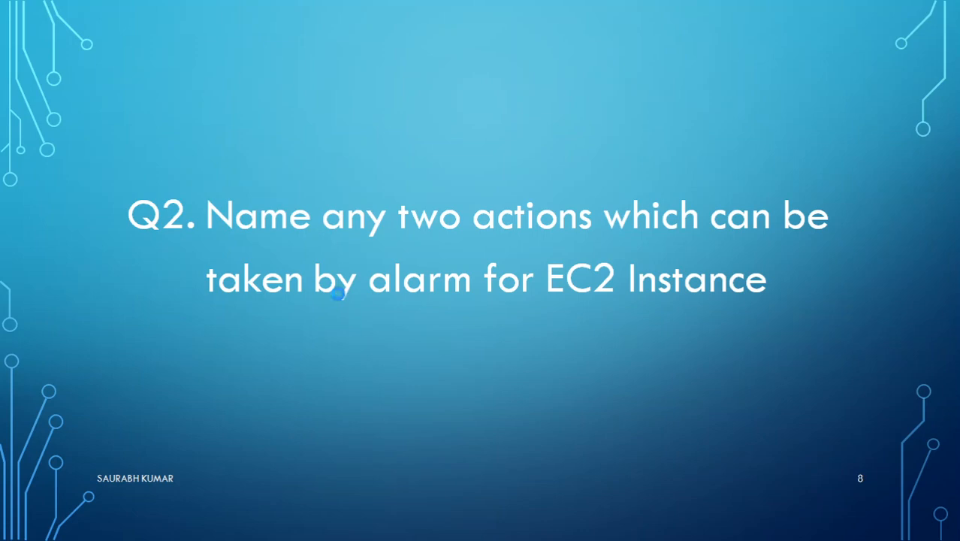